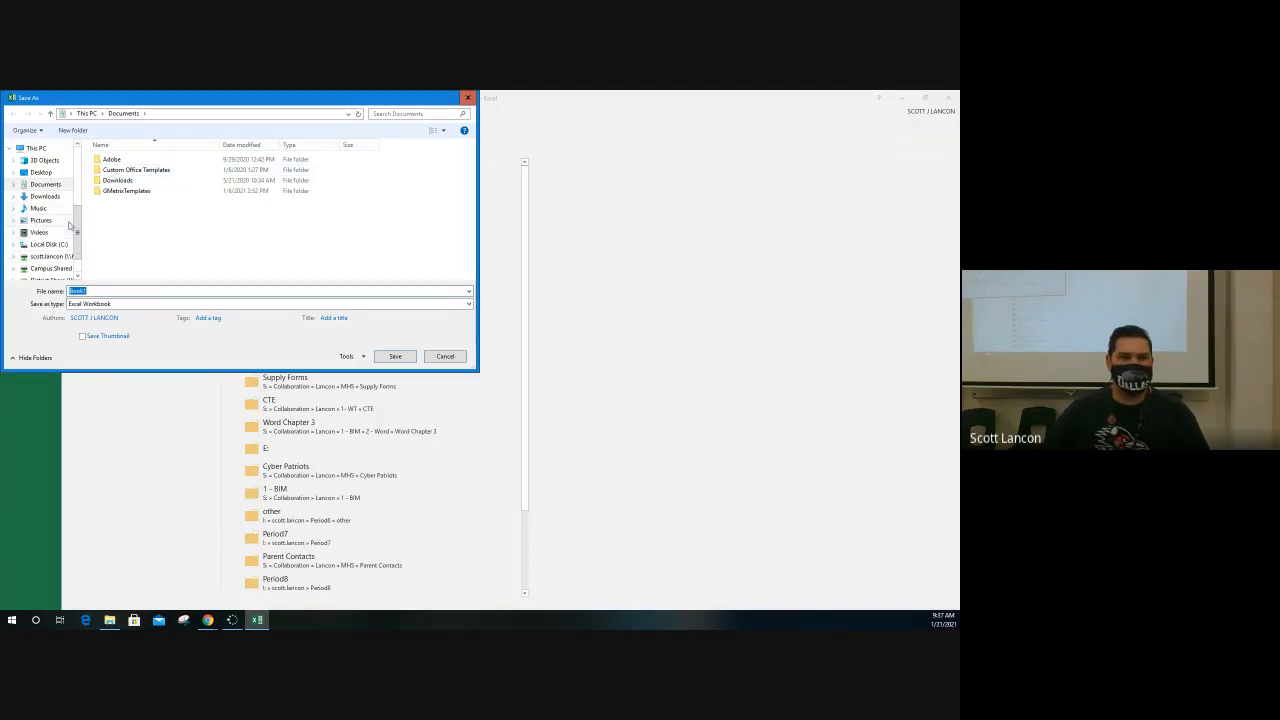
Save the workbook to the Desktop, naming it with the author's surname and initial followed by E02try.
scroll(68, 252, down, 1)
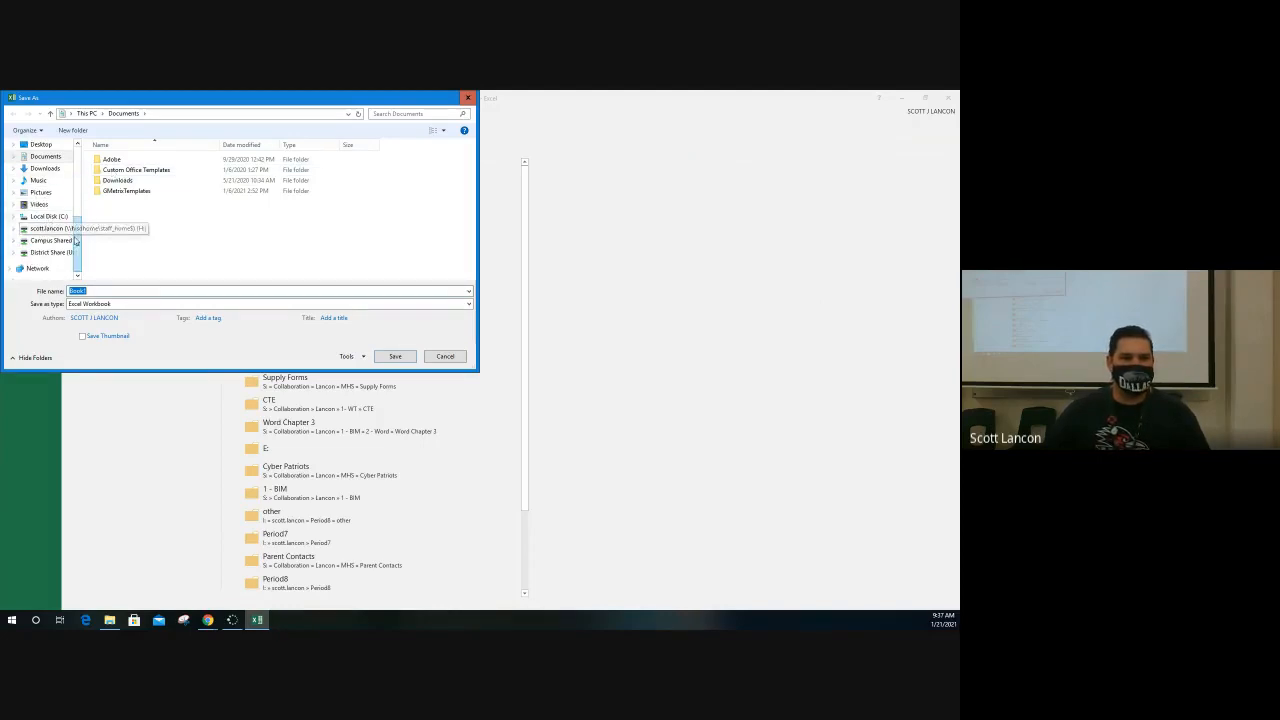
scroll(60, 205, up, 3)
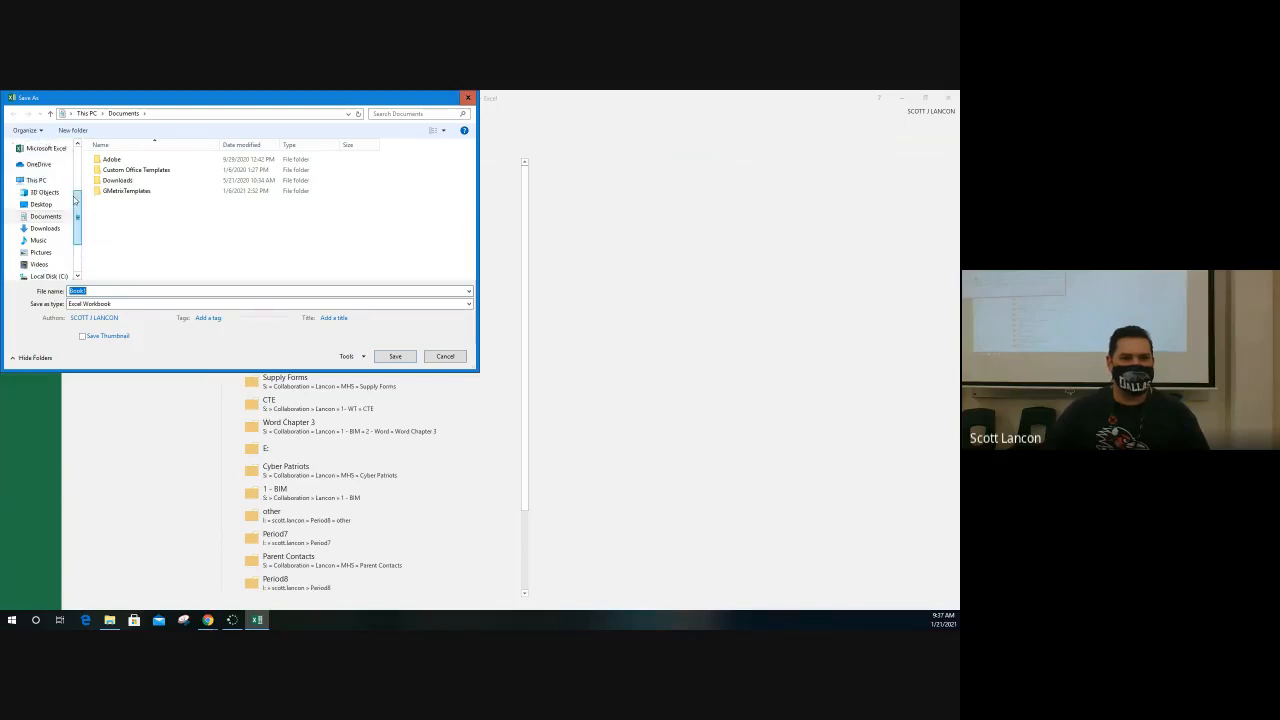
click(37, 205)
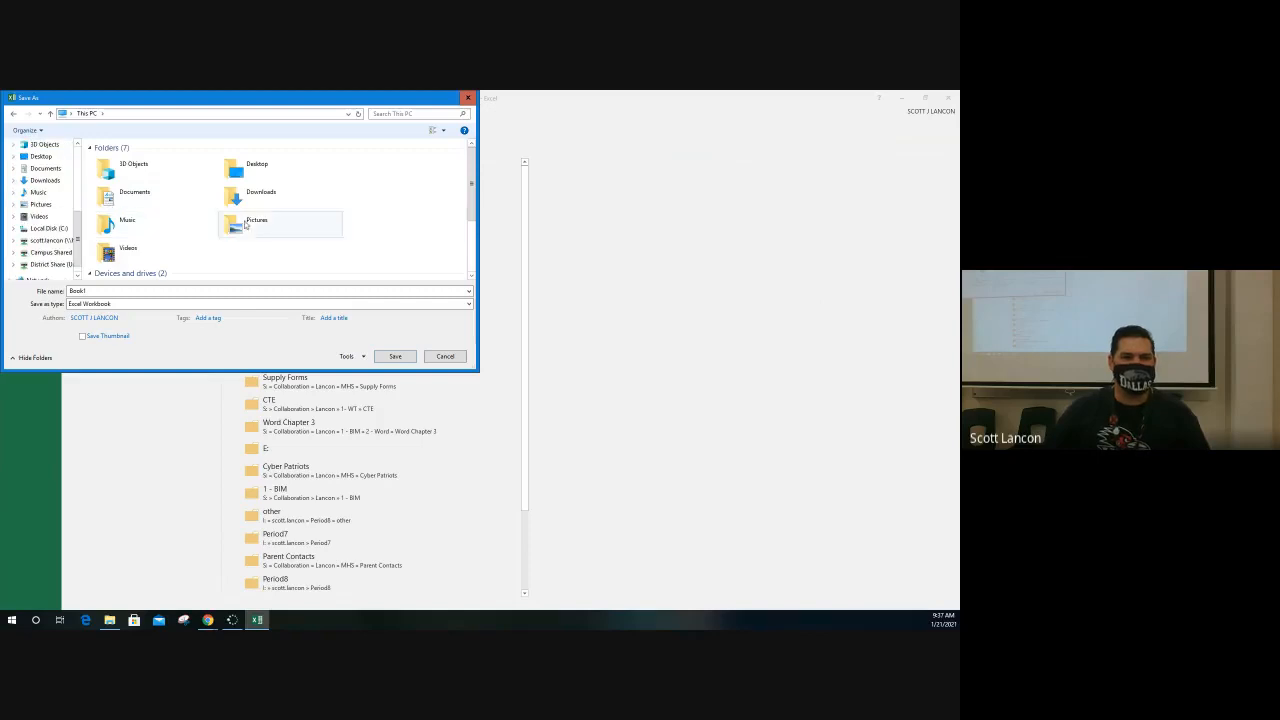
scroll(328, 222, down, 2)
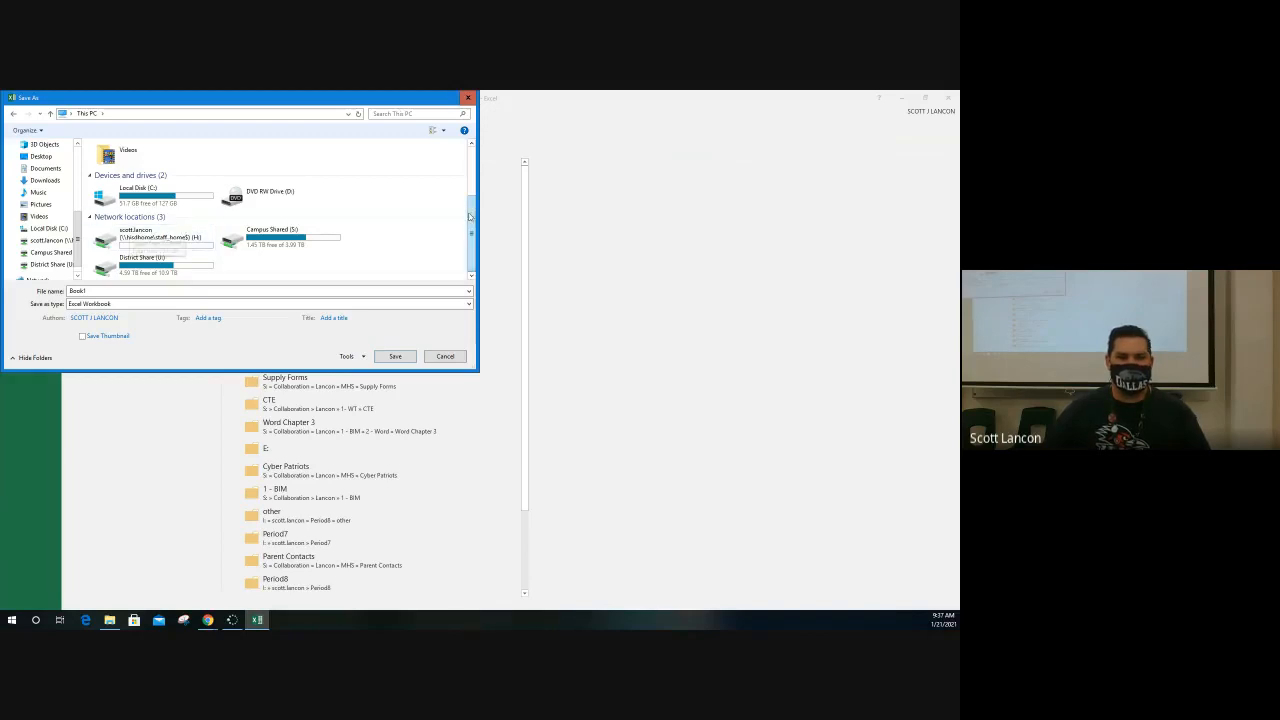
click(40, 157)
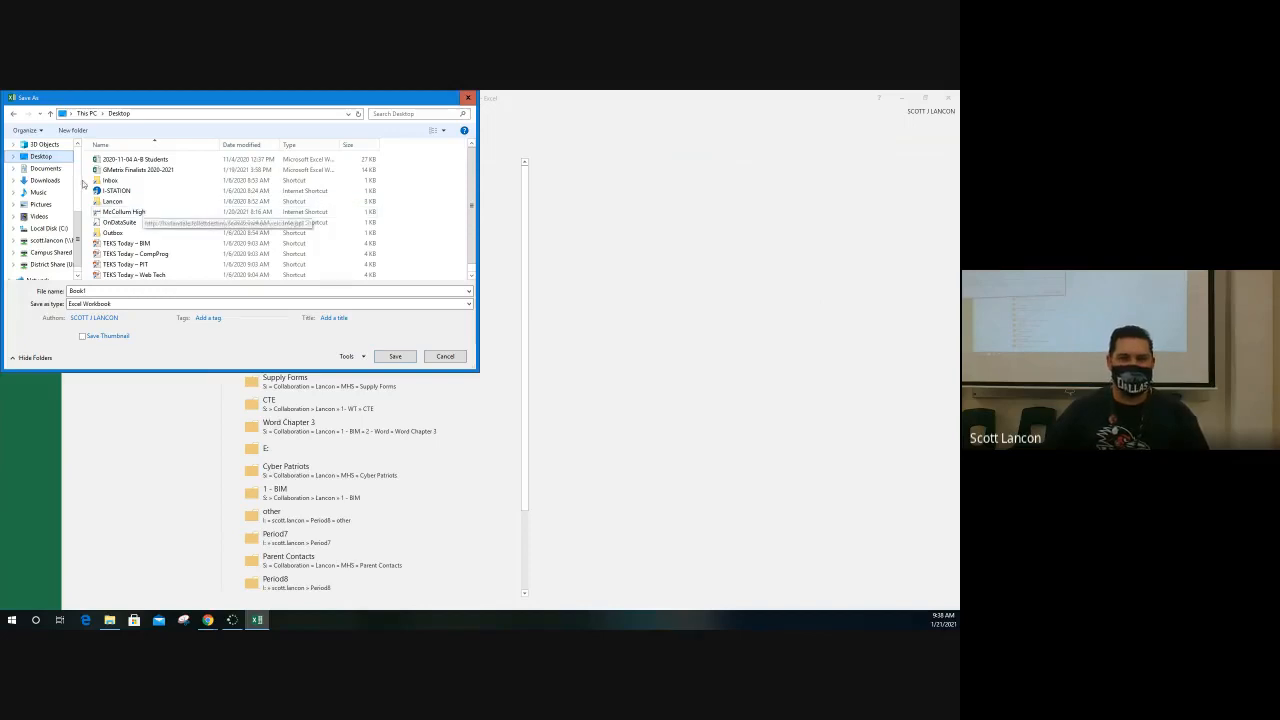
click(45, 168)
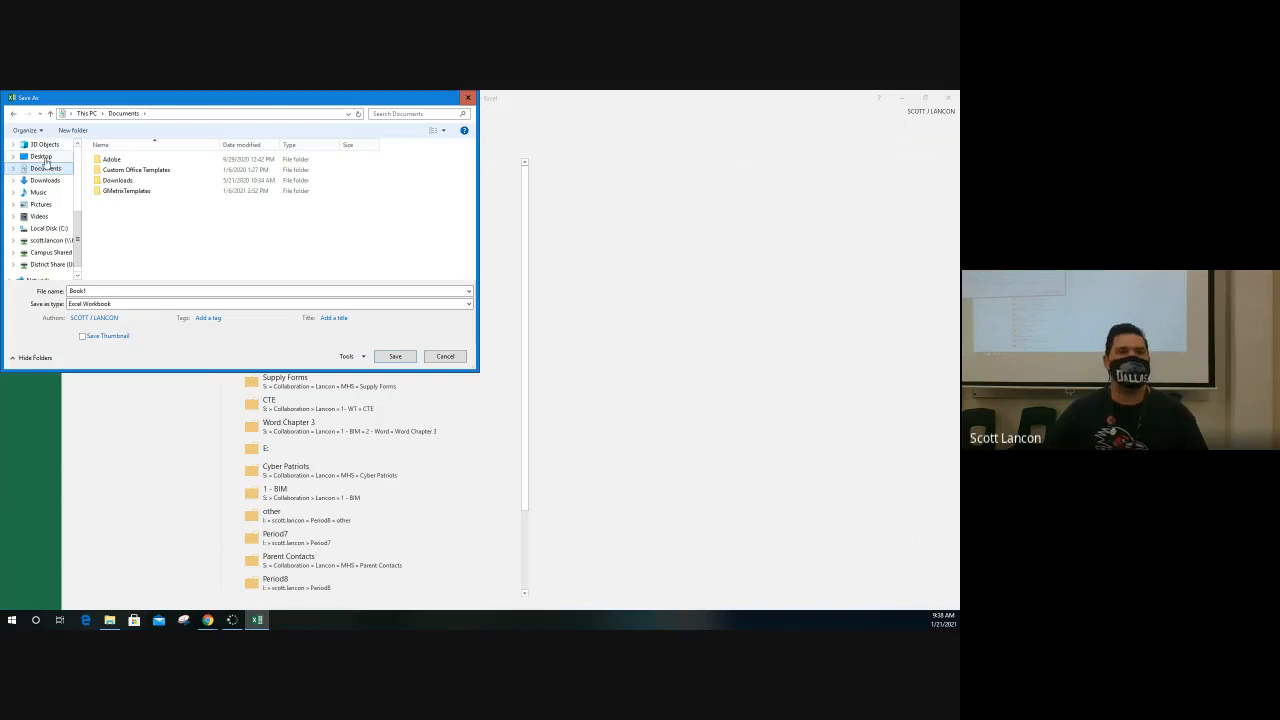
click(42, 157)
double_click(213, 291)
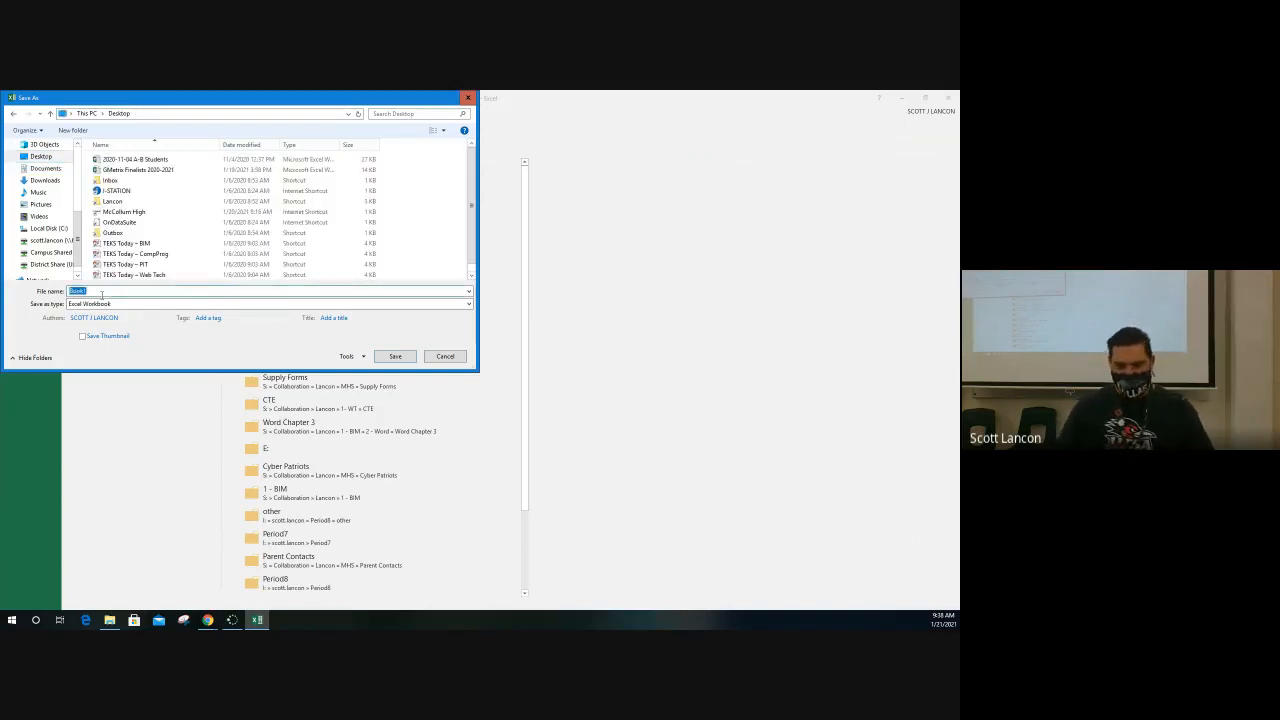
text(lancon s E02try)
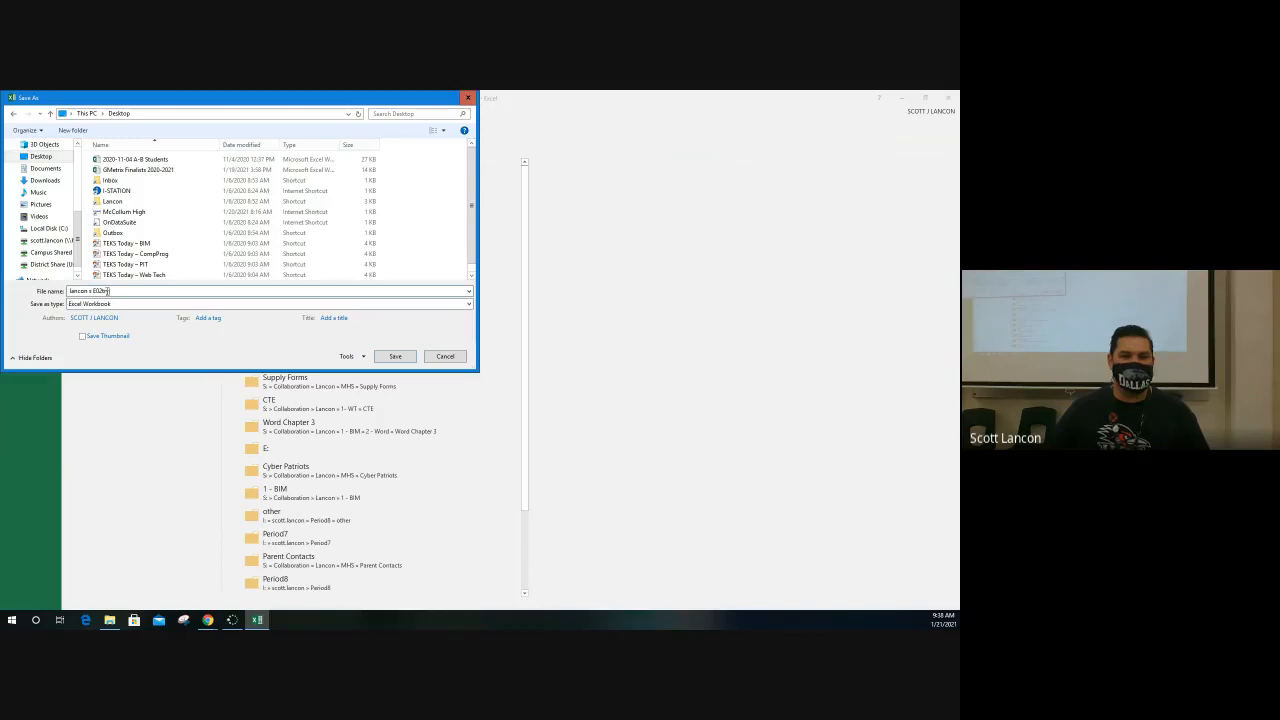
click(405, 360)
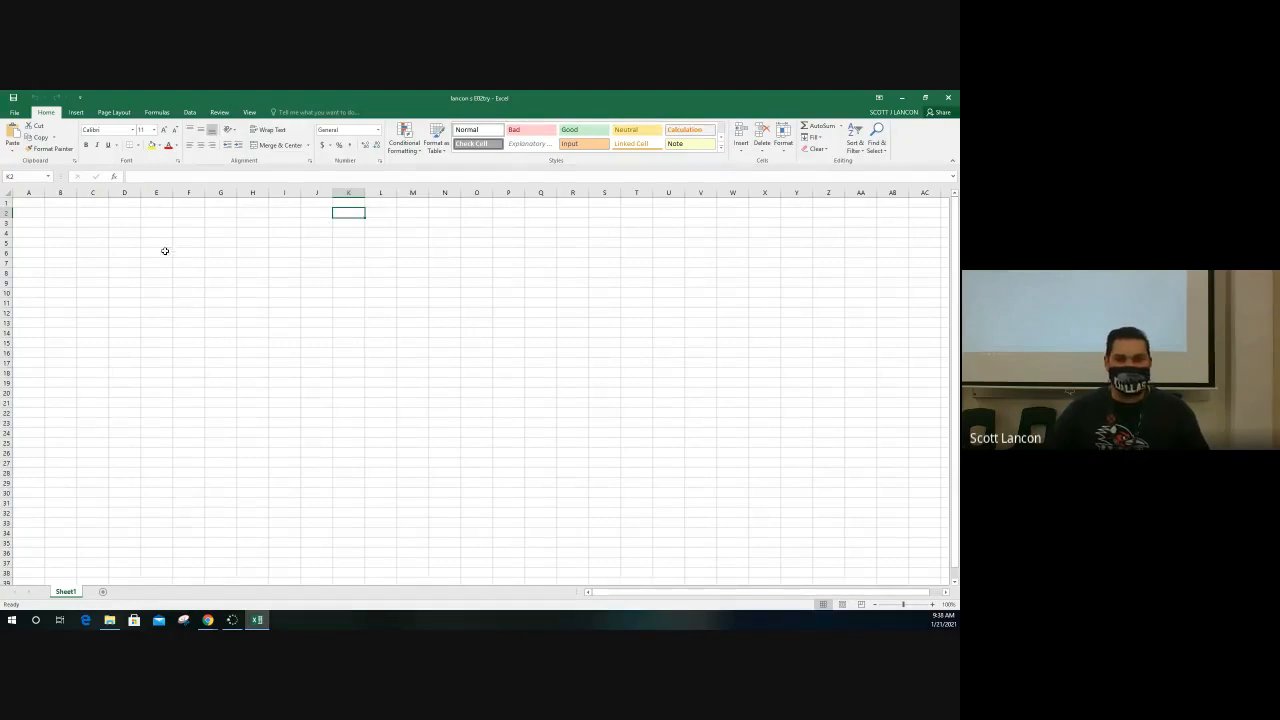
drag(149, 238, 296, 343)
click(375, 272)
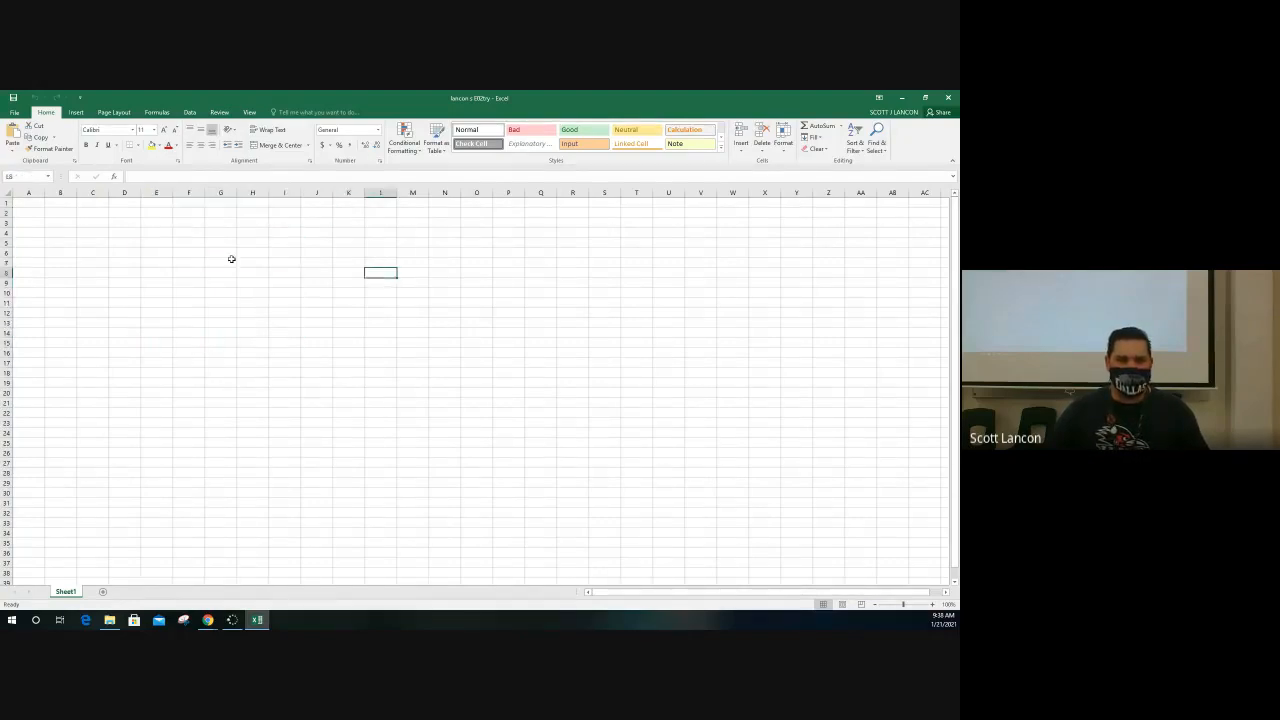
click(119, 234)
click(158, 294)
click(317, 294)
click(283, 282)
click(188, 234)
click(221, 314)
click(100, 243)
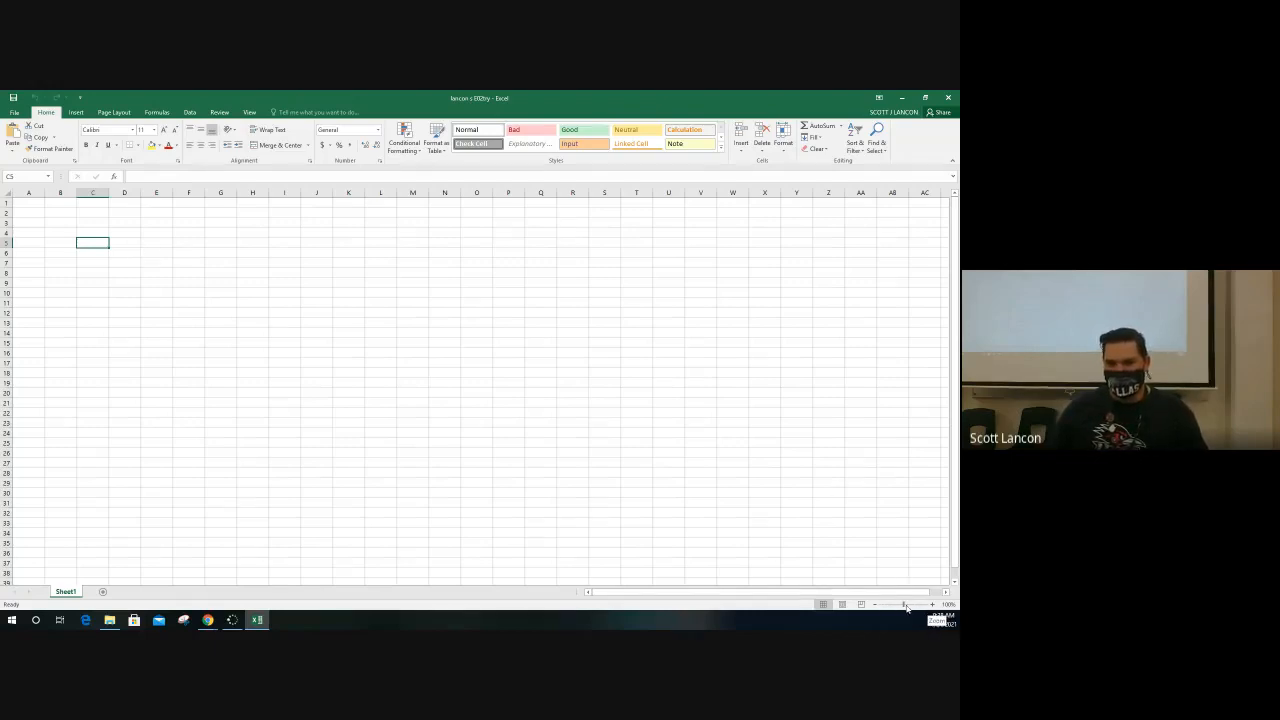
Zoom the worksheet in and out to try different magnification levels.
mouse_move(905, 607)
mouse_down()
mouse_move(940, 608)
mouse_move(922, 608)
mouse_up()
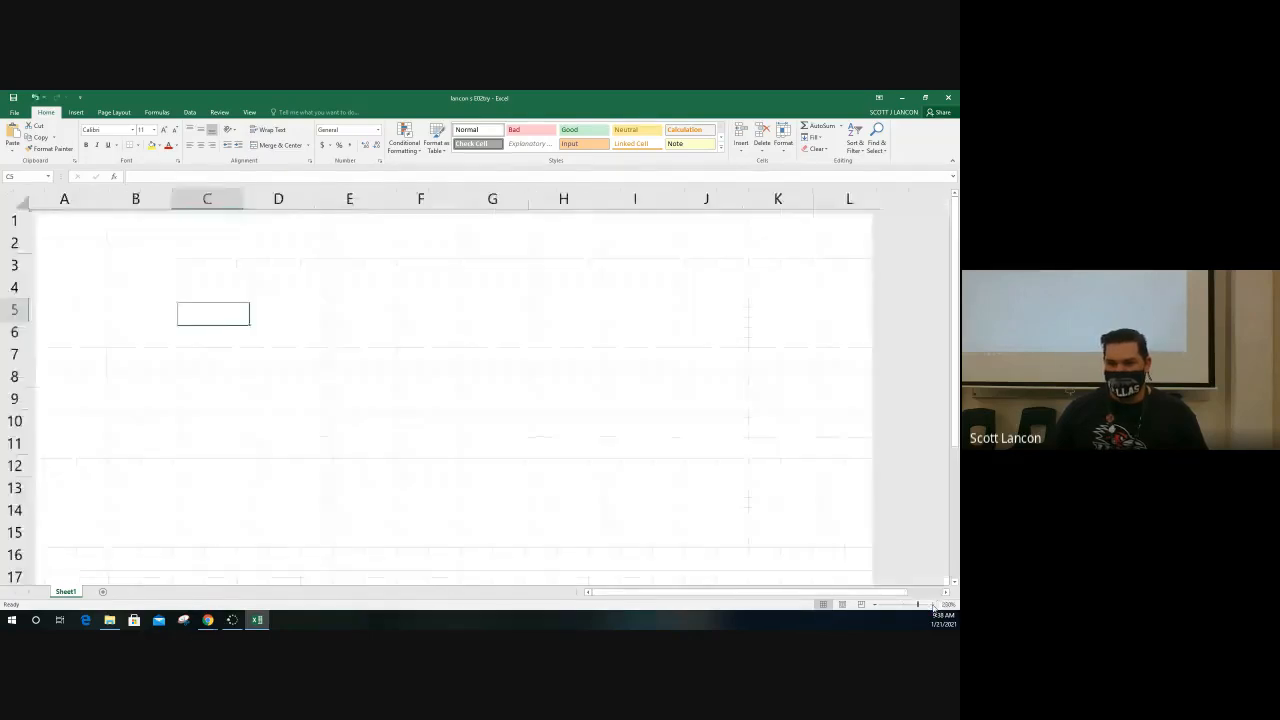
click(875, 605)
click(875, 605)
click(875, 605)
click(875, 605)
click(875, 605)
click(875, 605)
click(875, 605)
click(875, 605)
click(875, 605)
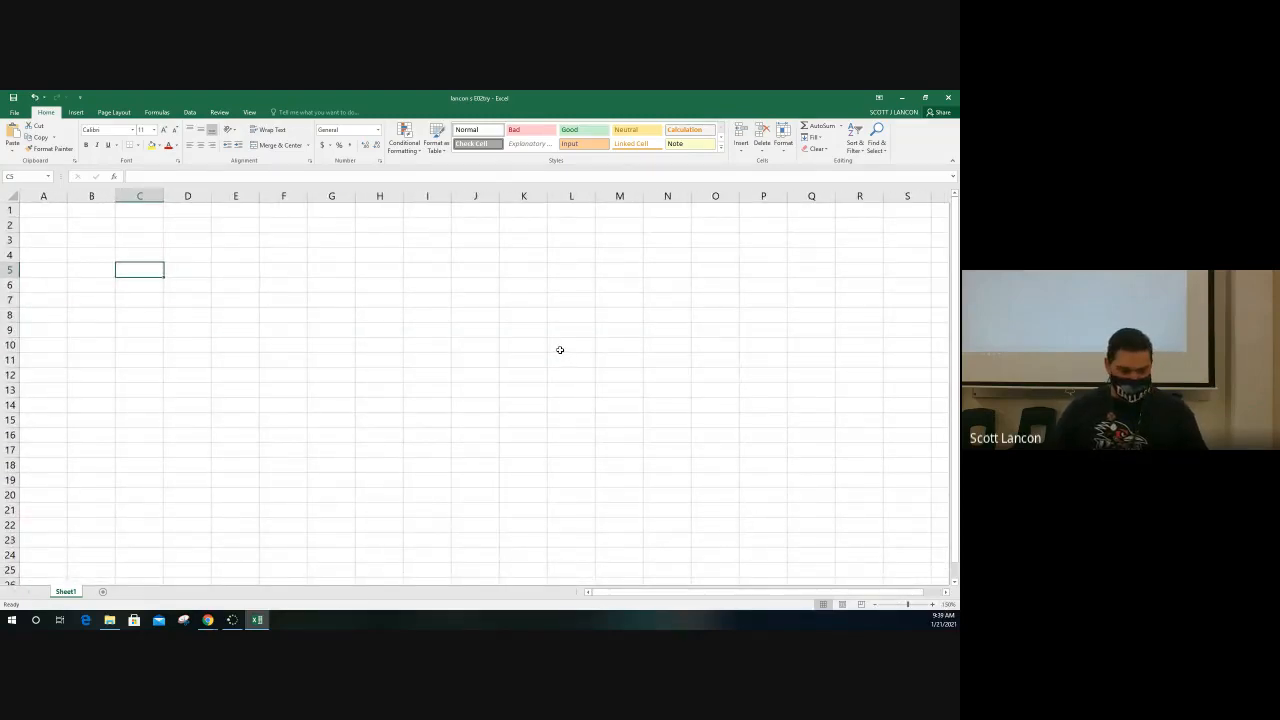
scroll(260, 345, down, 5)
scroll(337, 360, up, 10)
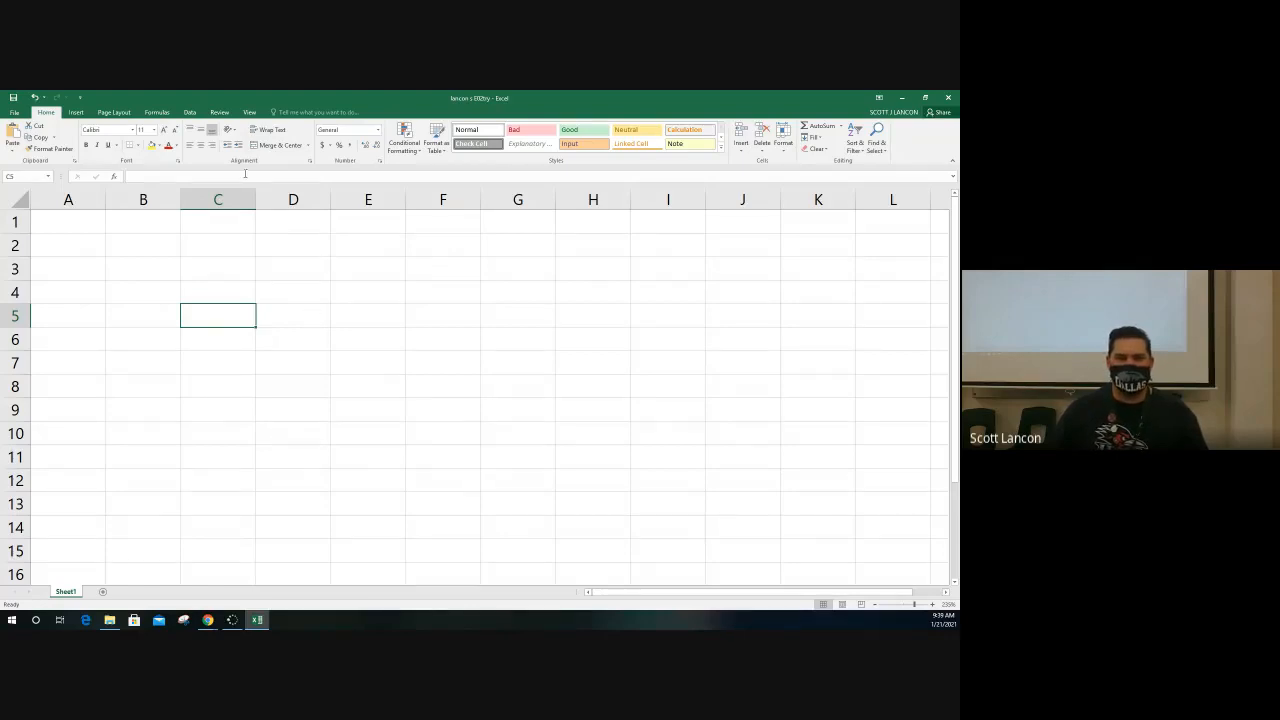
Set the worksheet's zoom to a custom 150% and enlarge it further to 205%.
click(249, 112)
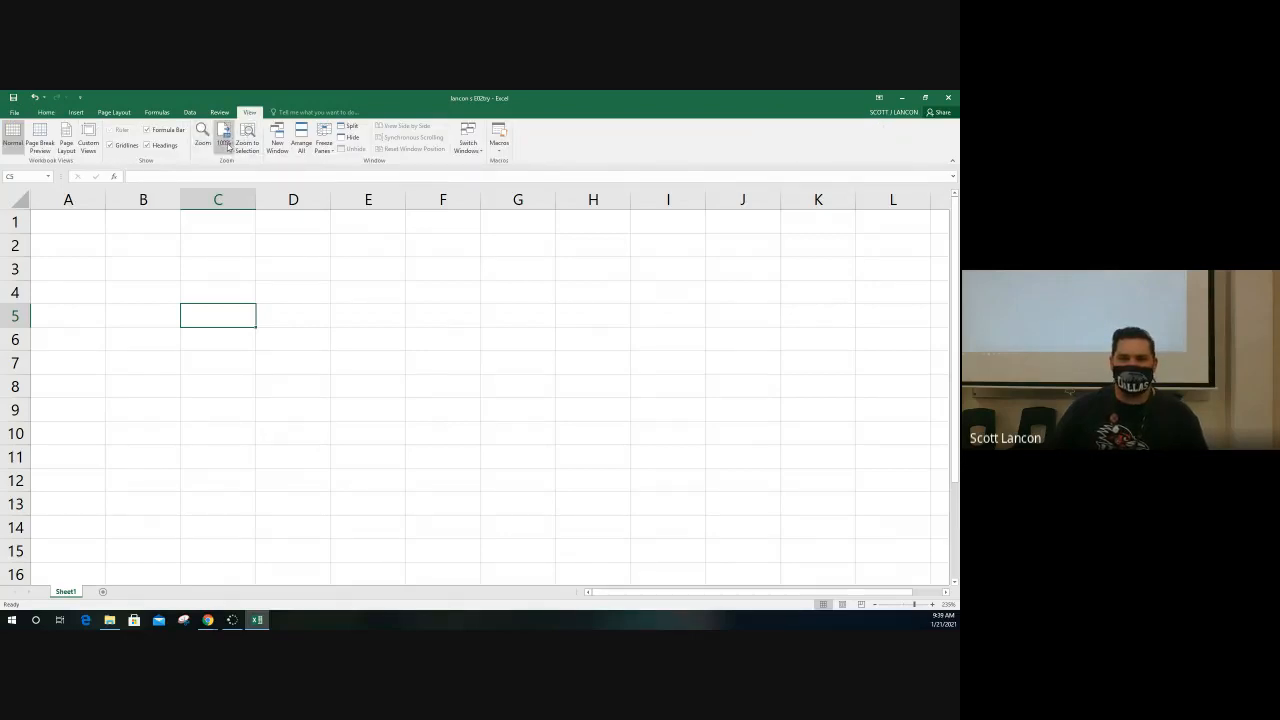
click(226, 147)
click(202, 140)
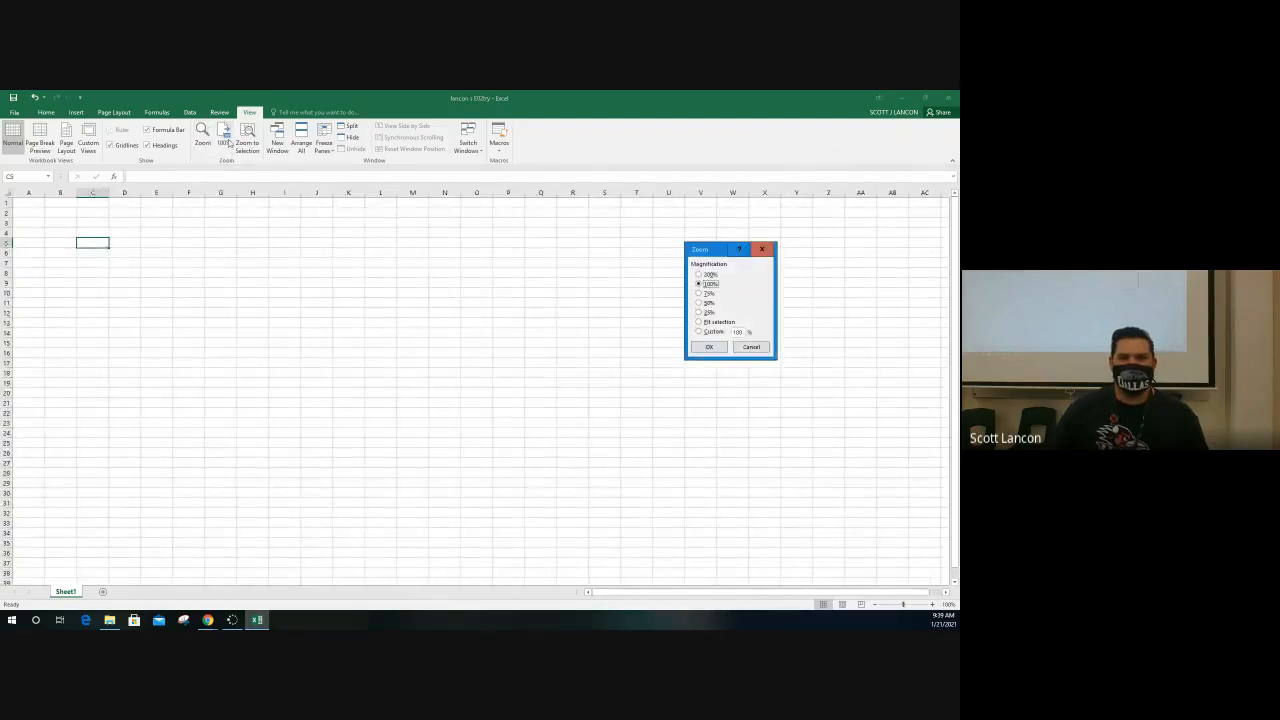
click(702, 333)
text(15)
key(Return)
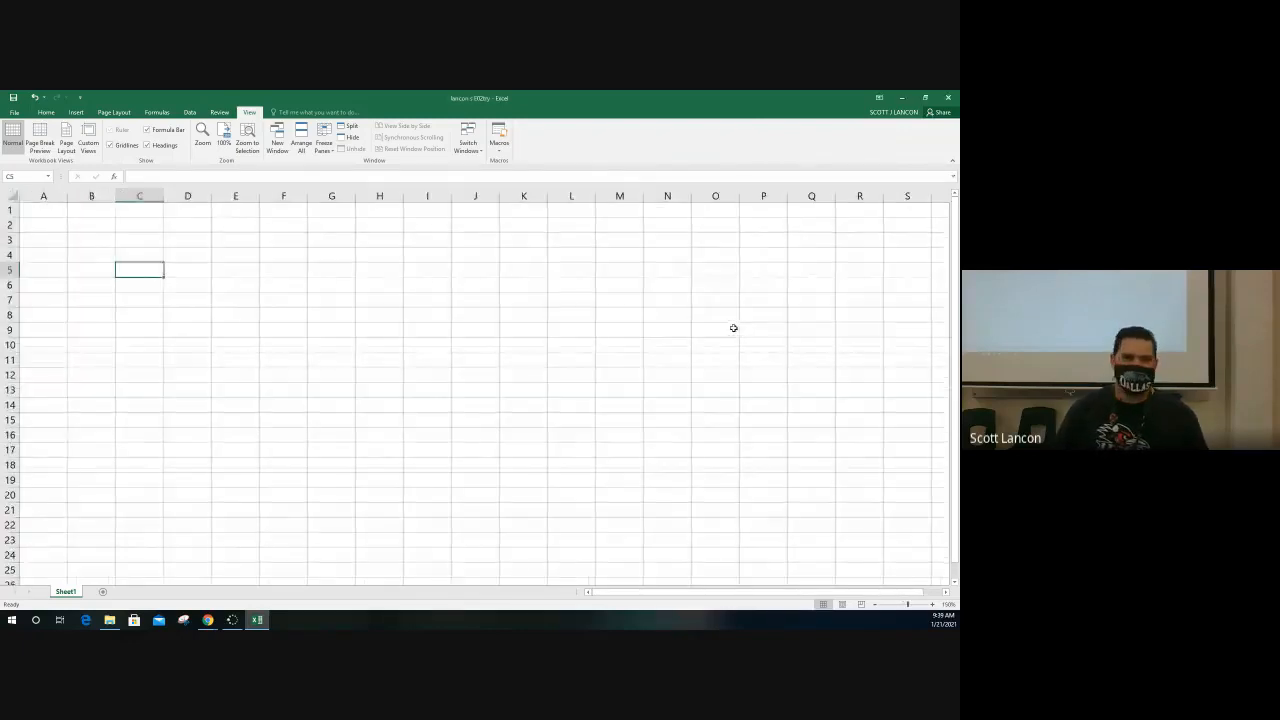
scroll(342, 286, up, 2)
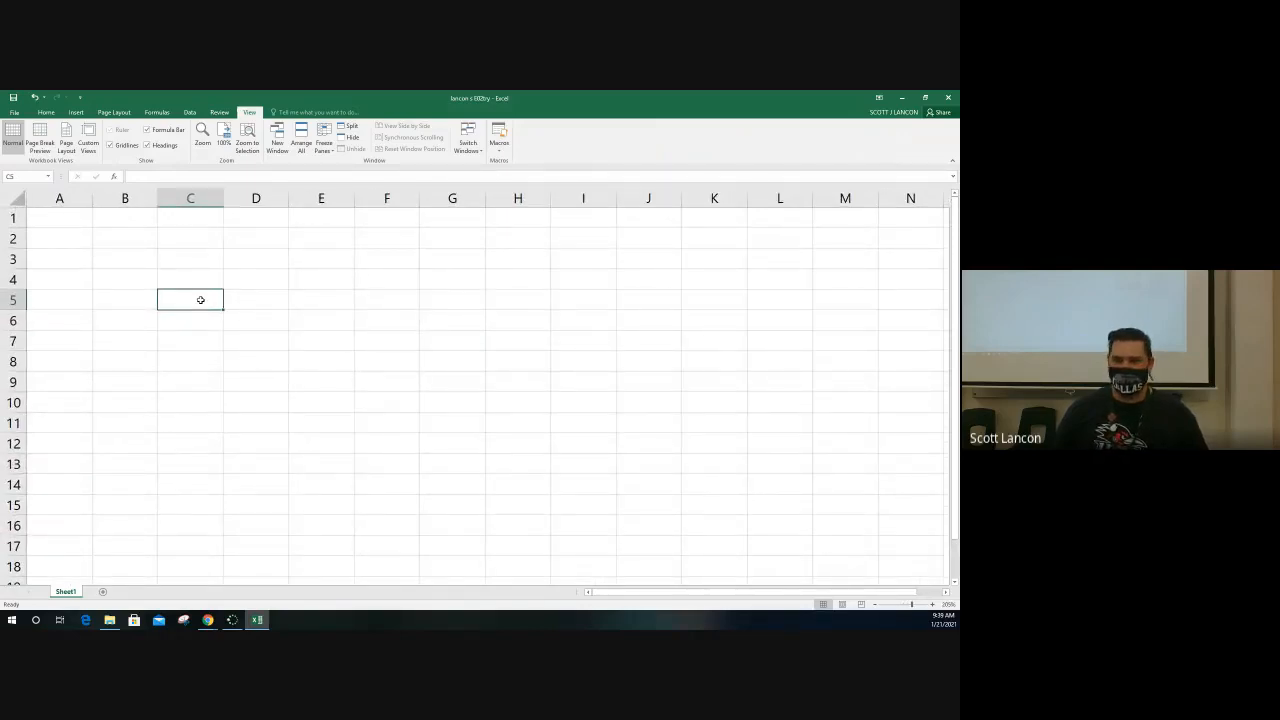
click(46, 112)
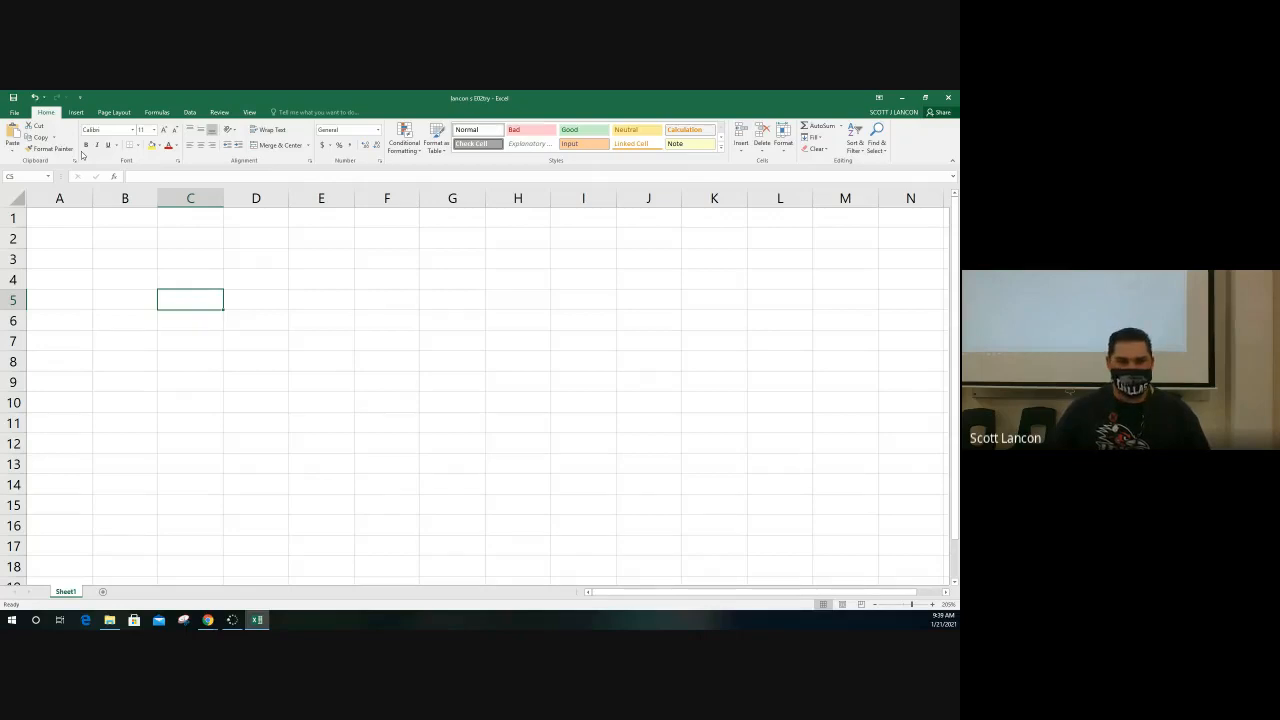
drag(134, 262, 363, 260)
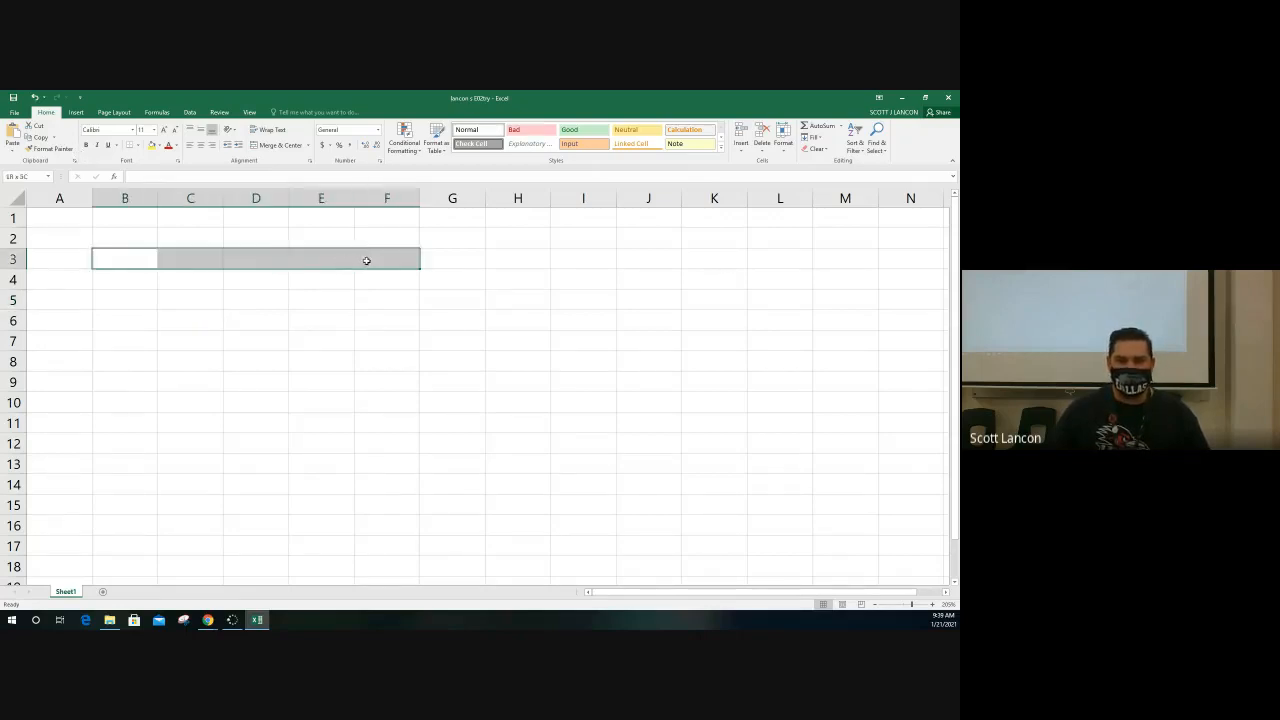
drag(139, 278, 376, 370)
click(127, 252)
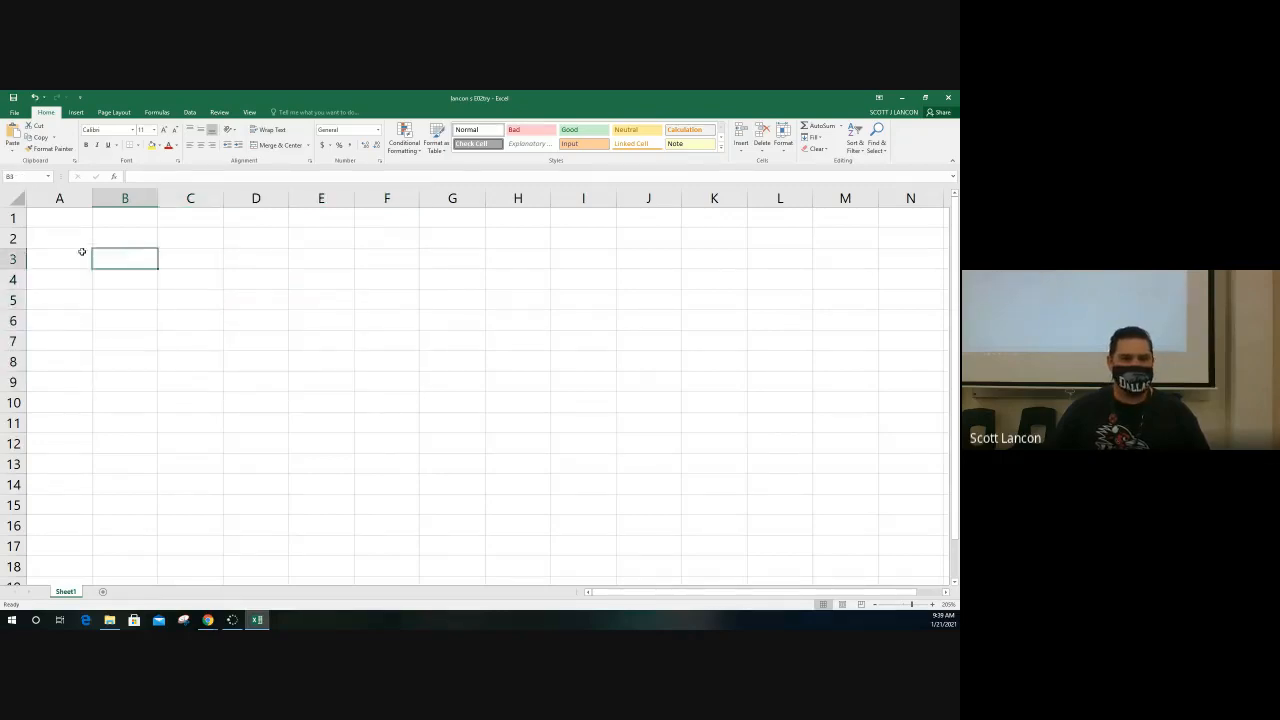
drag(61, 267, 69, 391)
drag(117, 262, 530, 367)
click(135, 232)
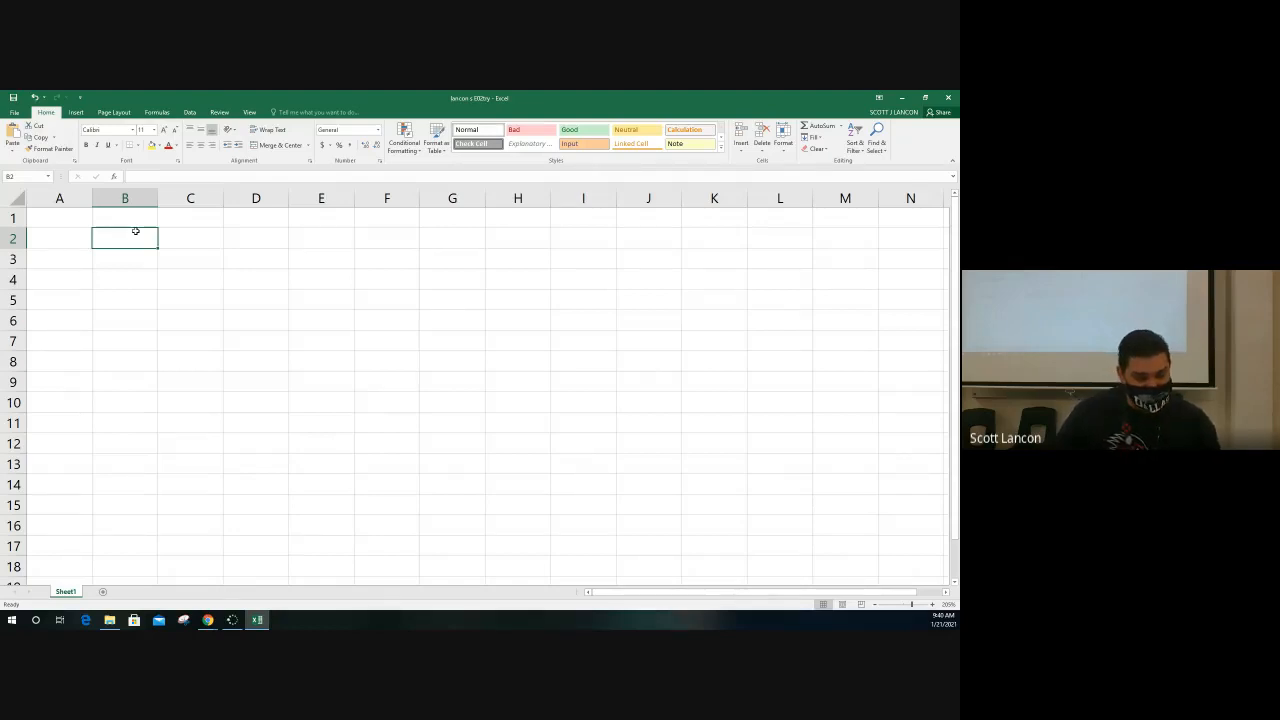
Enter the title "Client Survey" in cell A1.
click(67, 218)
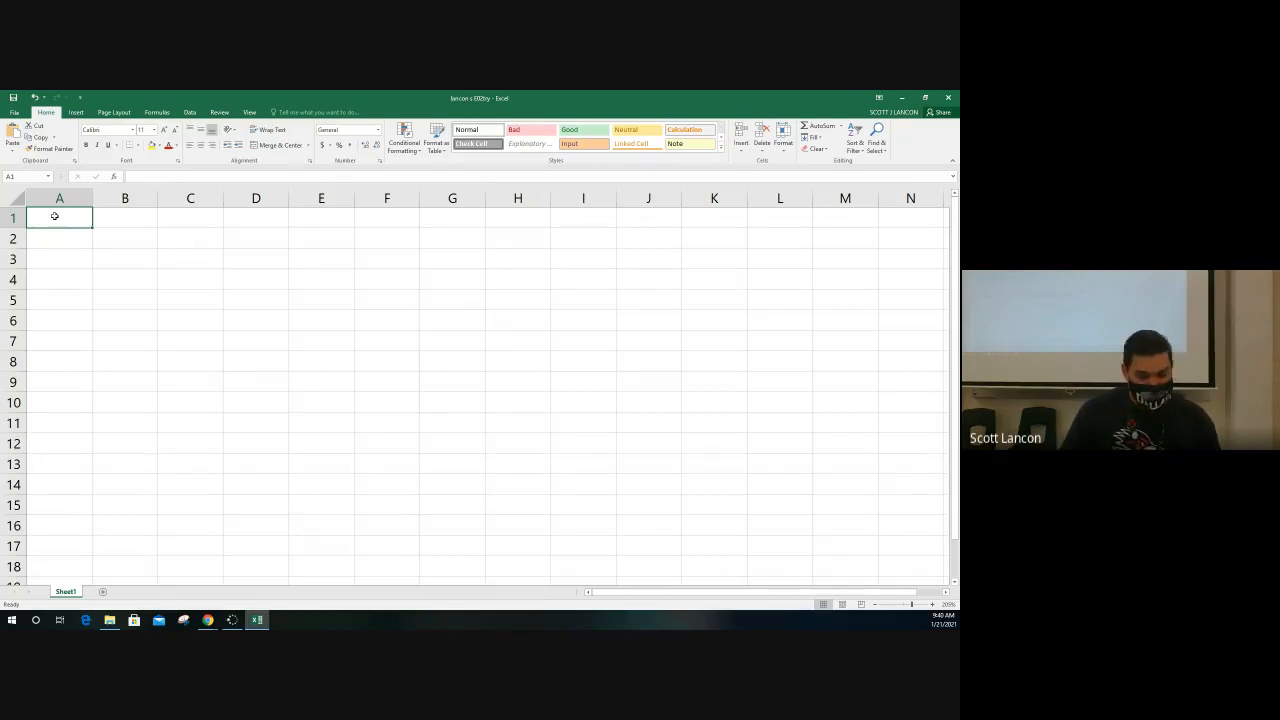
text(Client Survey)
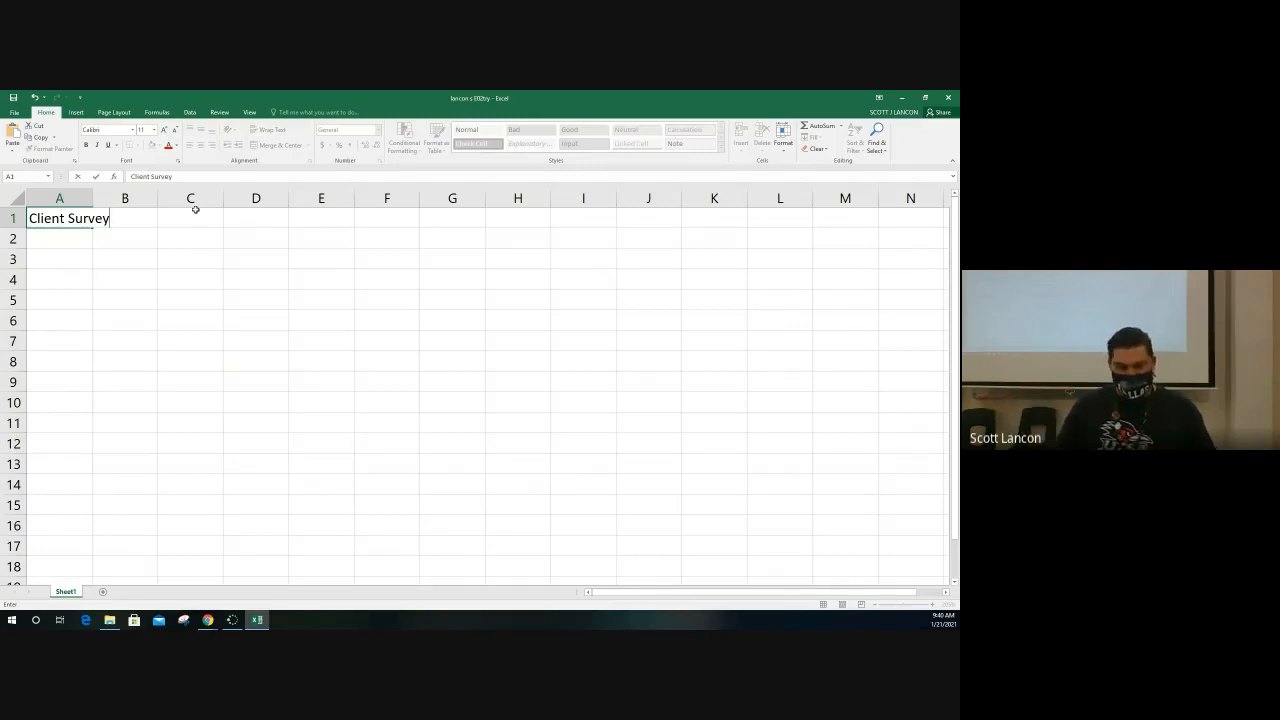
key(Tab)
key(Tab)
key(Tab)
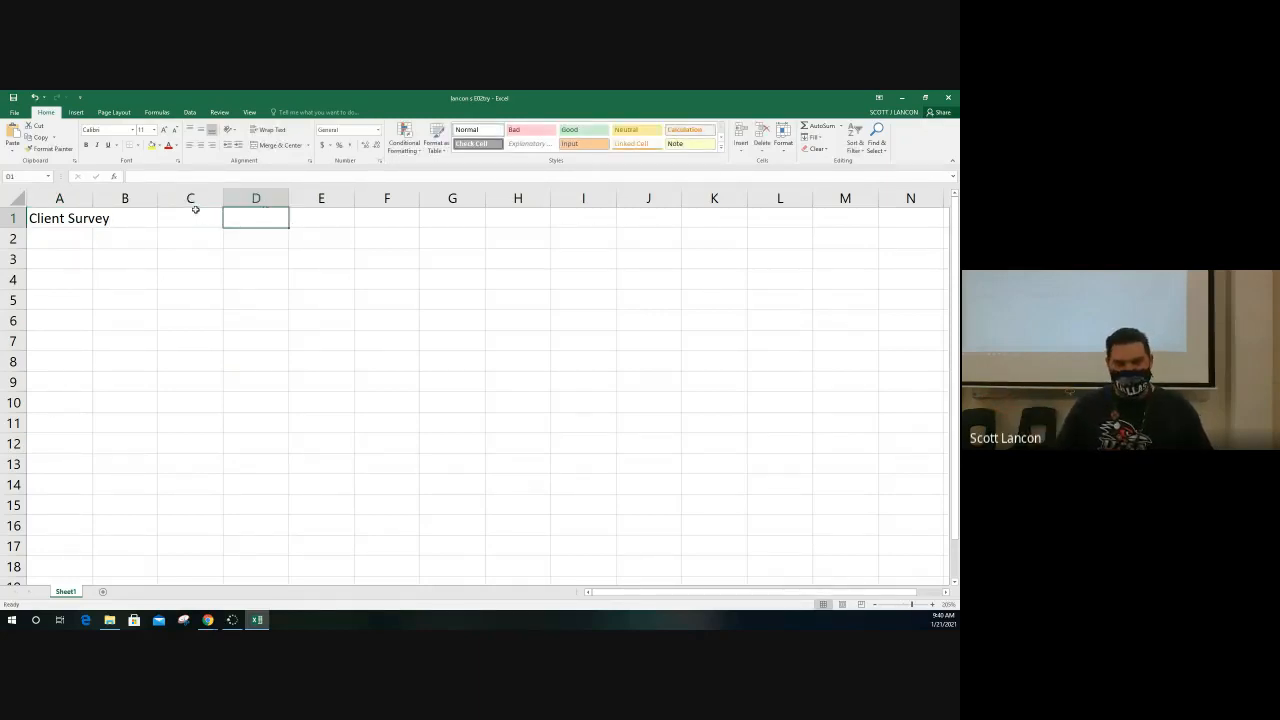
key(Left)
key(Left)
key(Left)
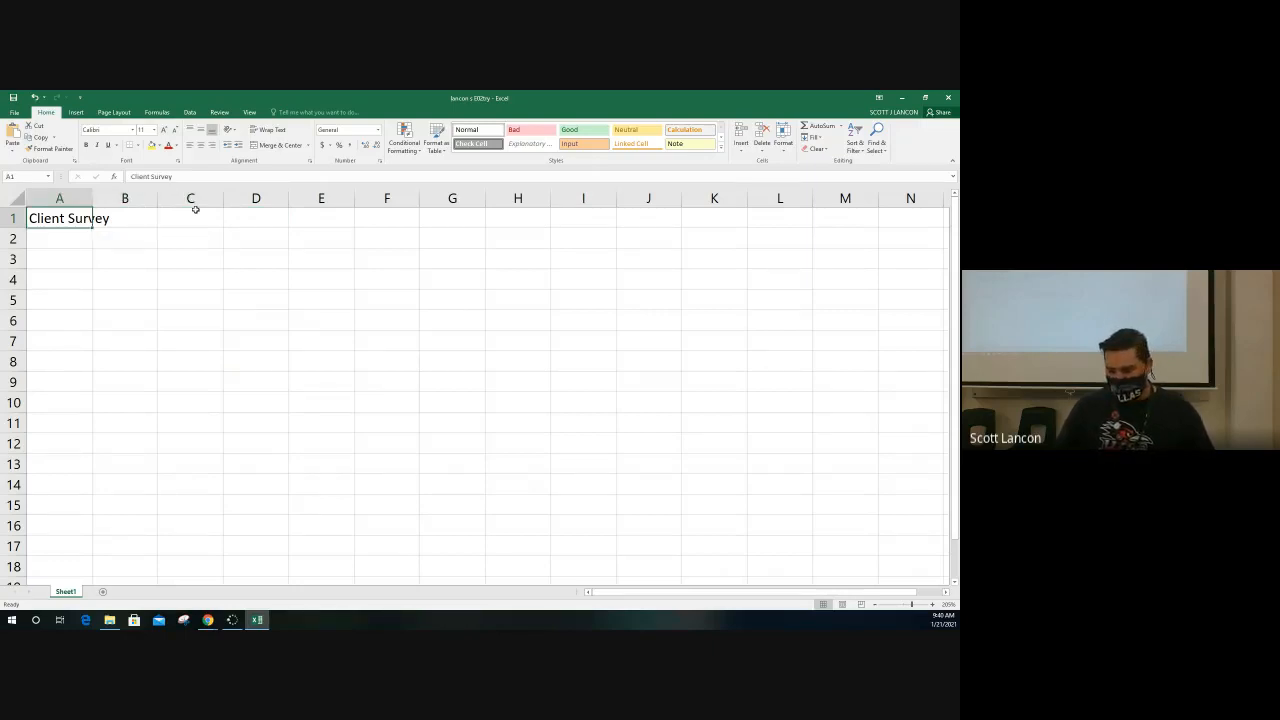
key(Right)
key(Right)
key(Right)
key(Right)
key(Left)
key(Left)
key(Down)
key(Down)
key(Down)
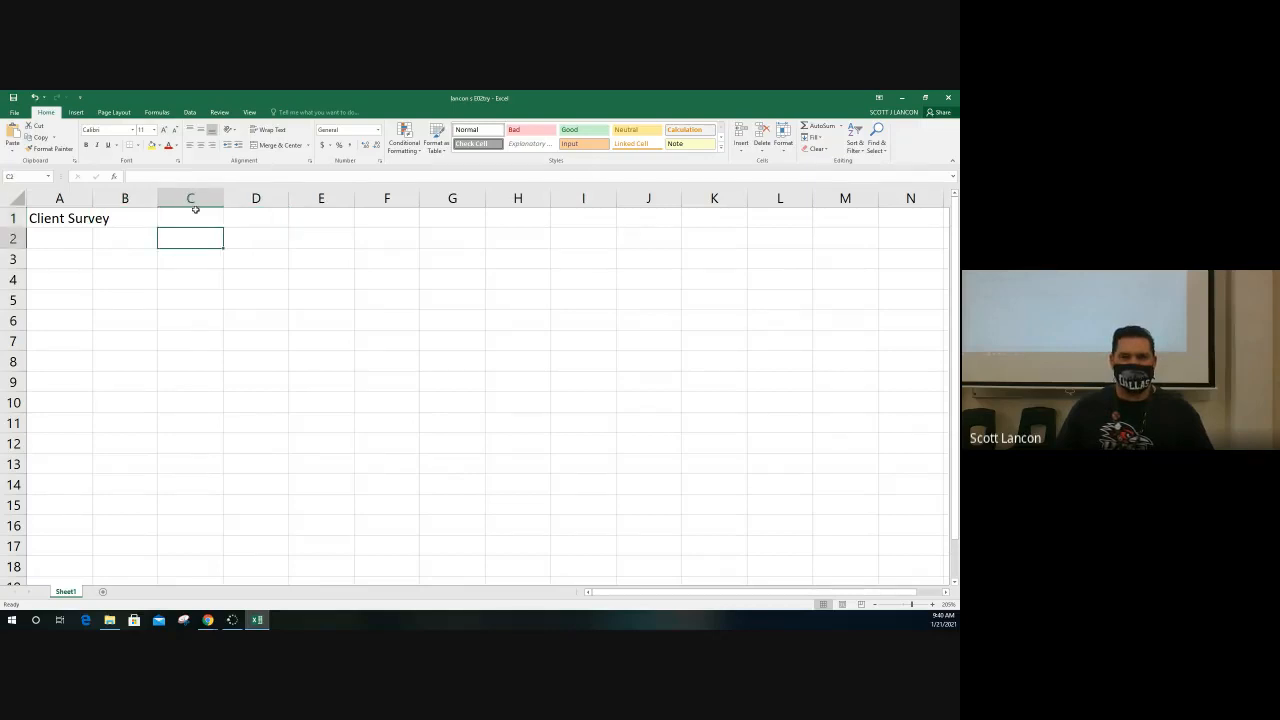
key(Up)
key(Up)
key(Up)
key(Left)
key(Left)
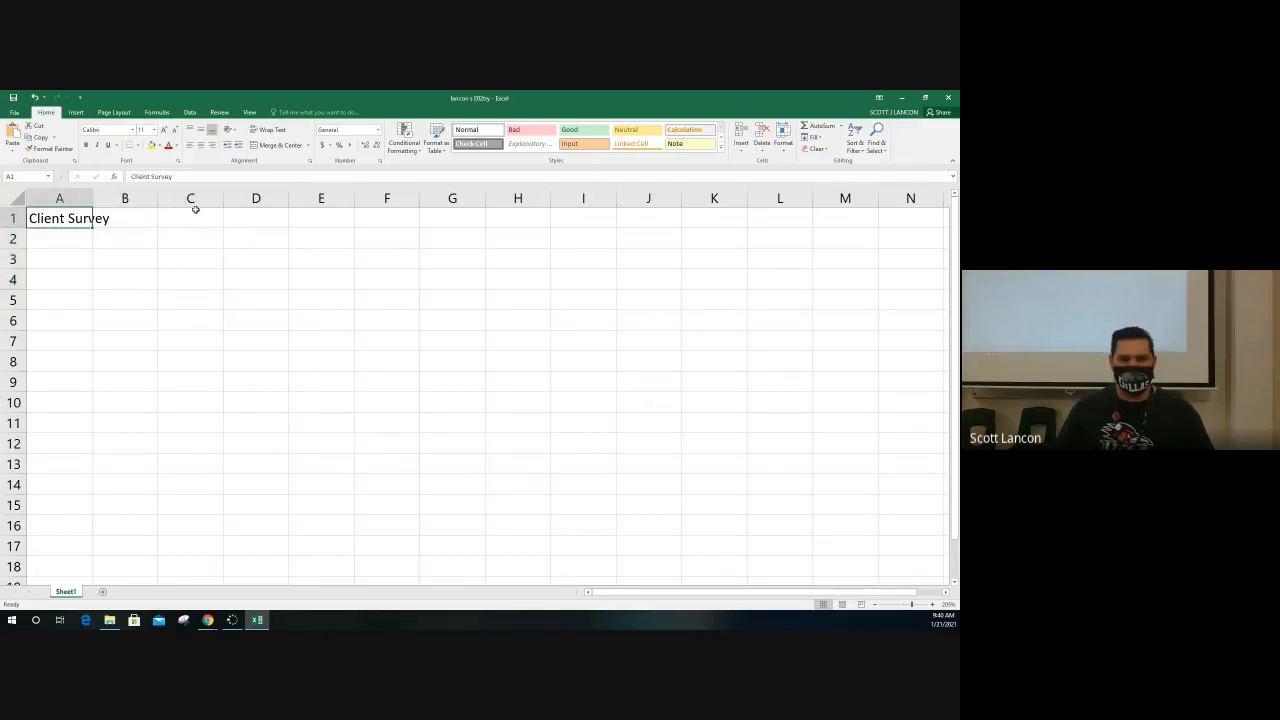
key(Down)
key(Down)
key(Down)
key(Down)
key(Down)
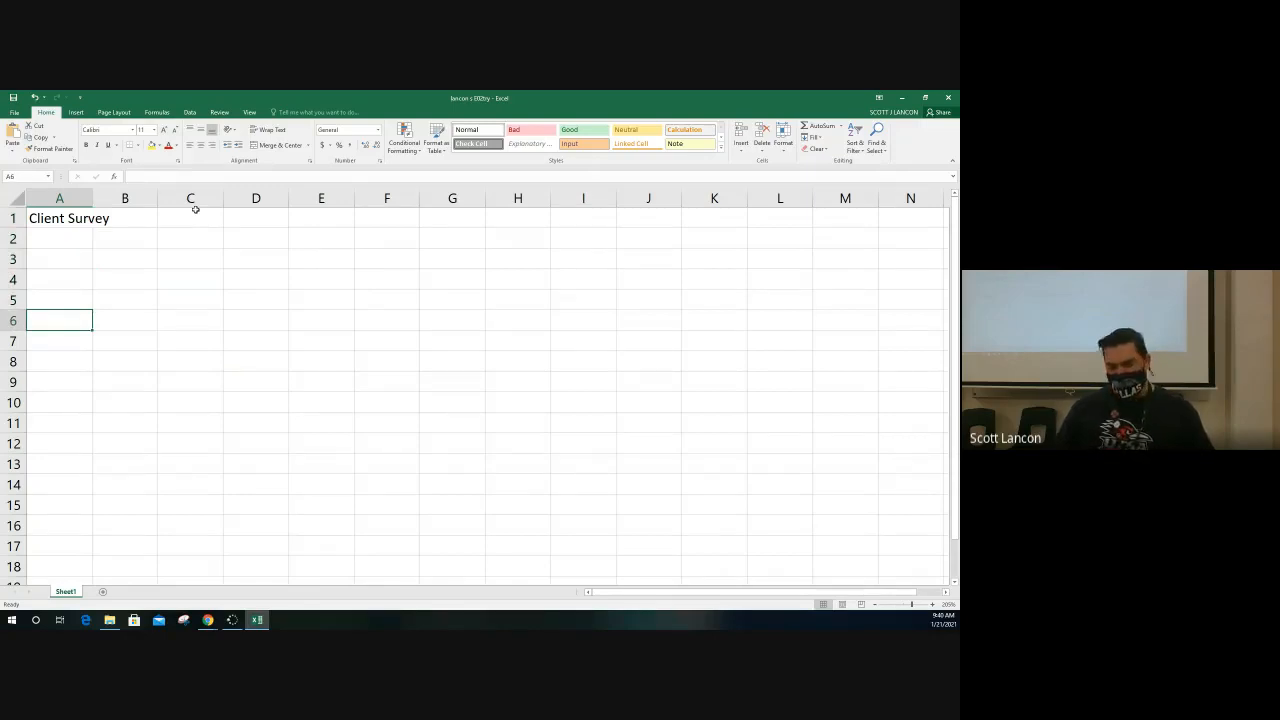
key(Up)
key(Up)
key(Up)
key(Up)
key(Up)
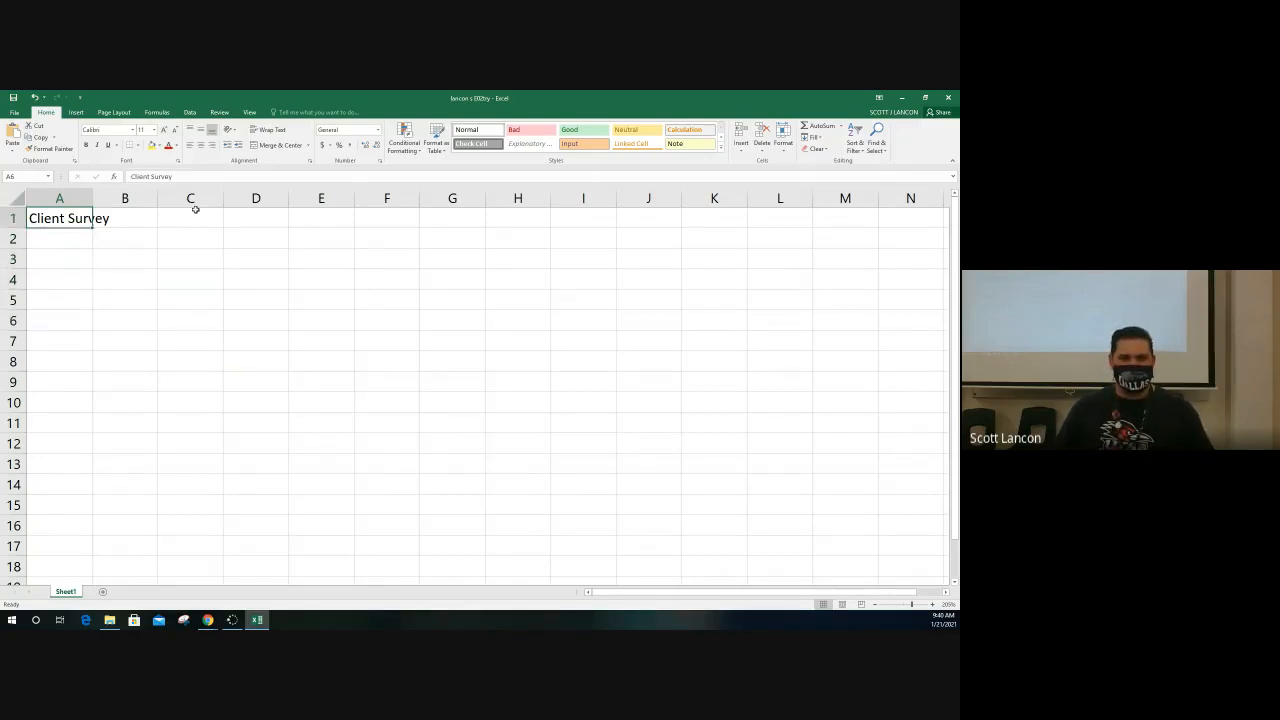
key(Down)
key(Down)
key(Down)
key(Down)
key(Down)
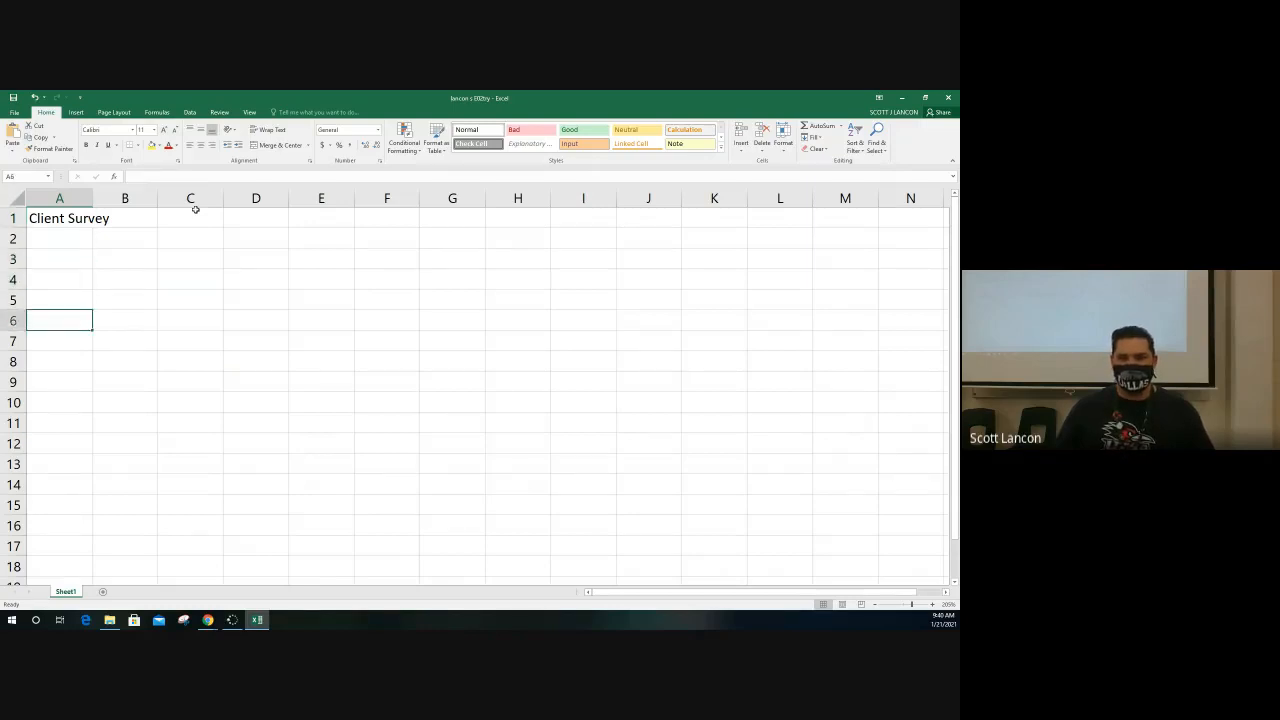
key(Up)
key(Up)
key(Up)
key(Up)
key(Up)
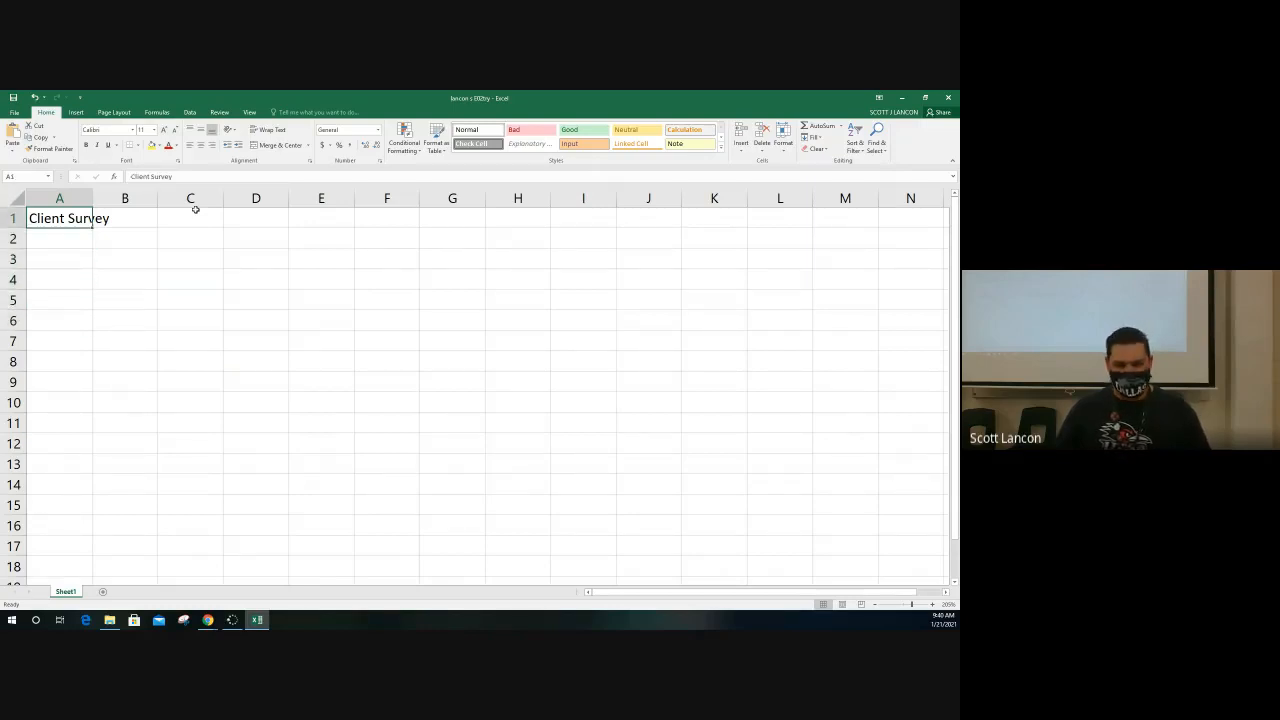
key(Right)
key(Right)
key(Right)
key(Right)
key(Right)
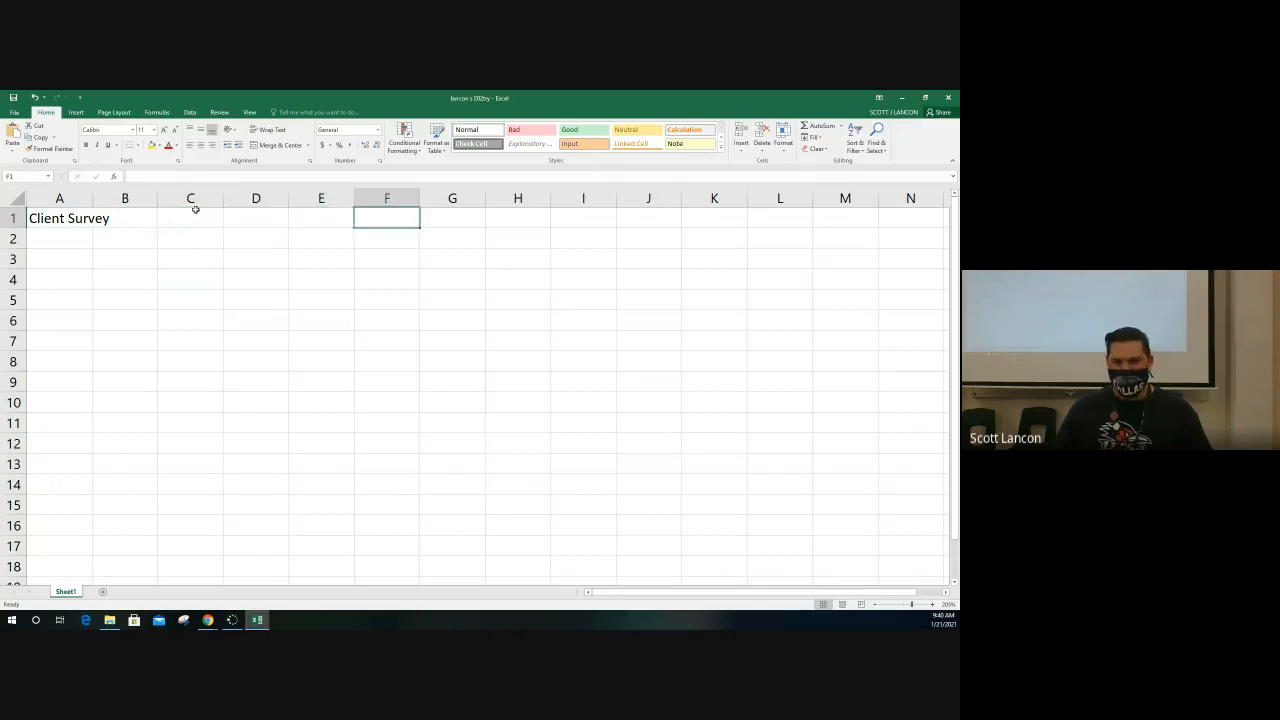
key(Left)
key(Left)
key(Left)
key(Left)
key(Left)
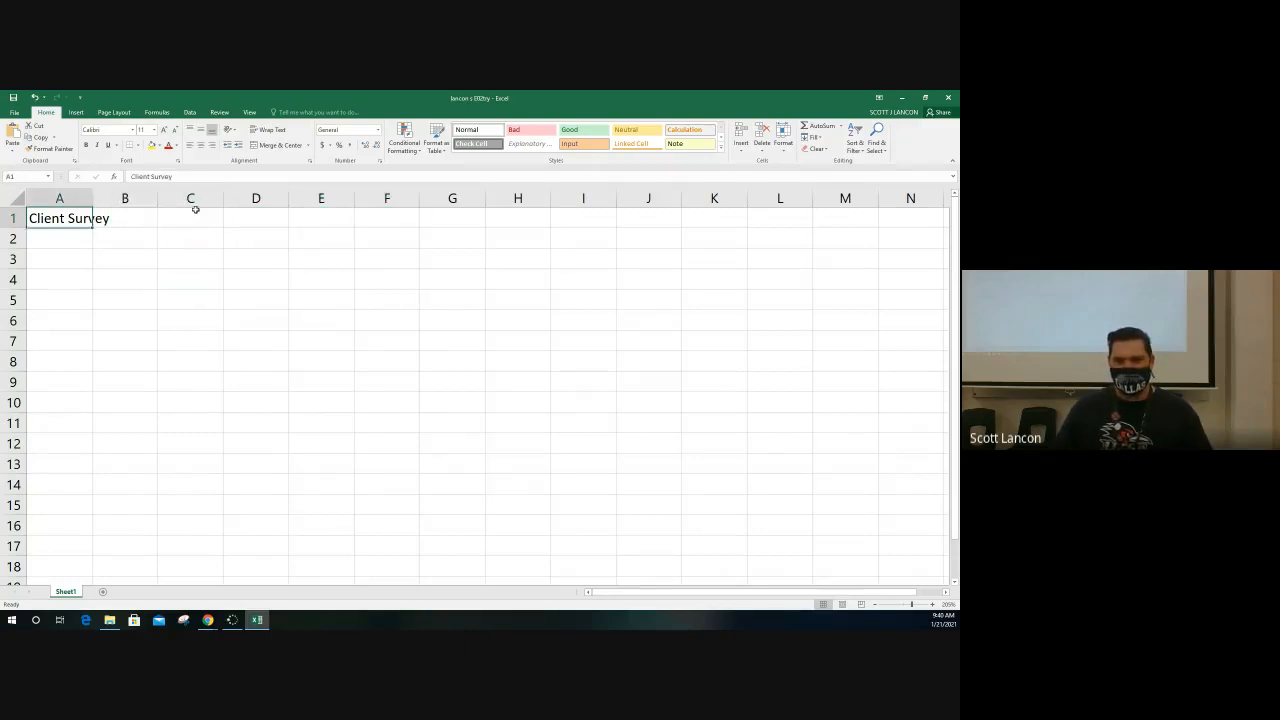
key(Down)
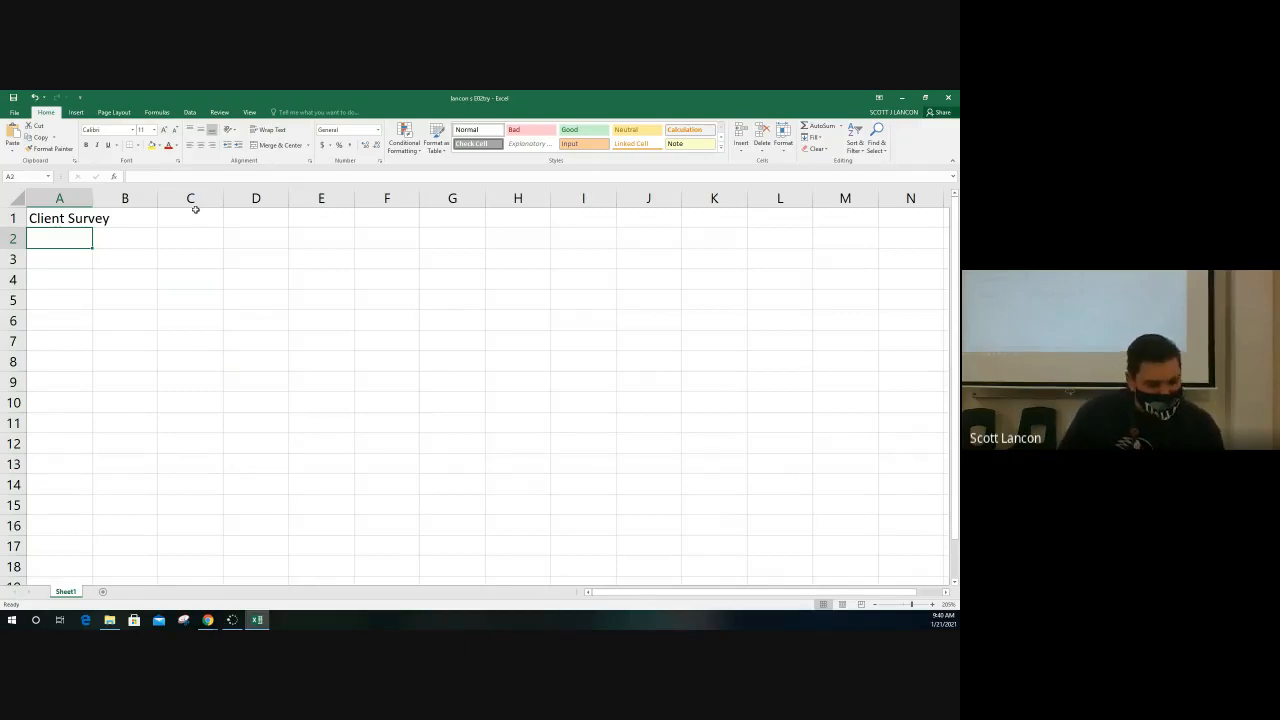
Enter the label "Client ID" in cell A3, leaving row 2 blank.
key(Return)
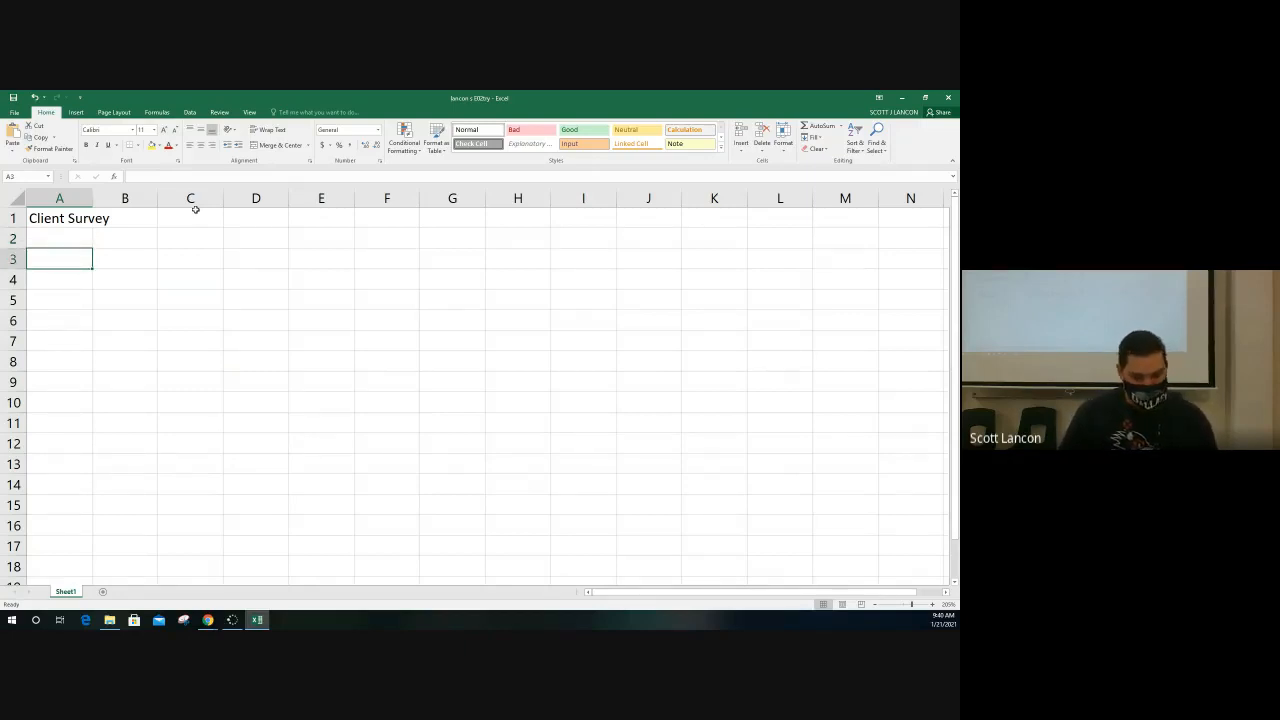
text(Client ID)
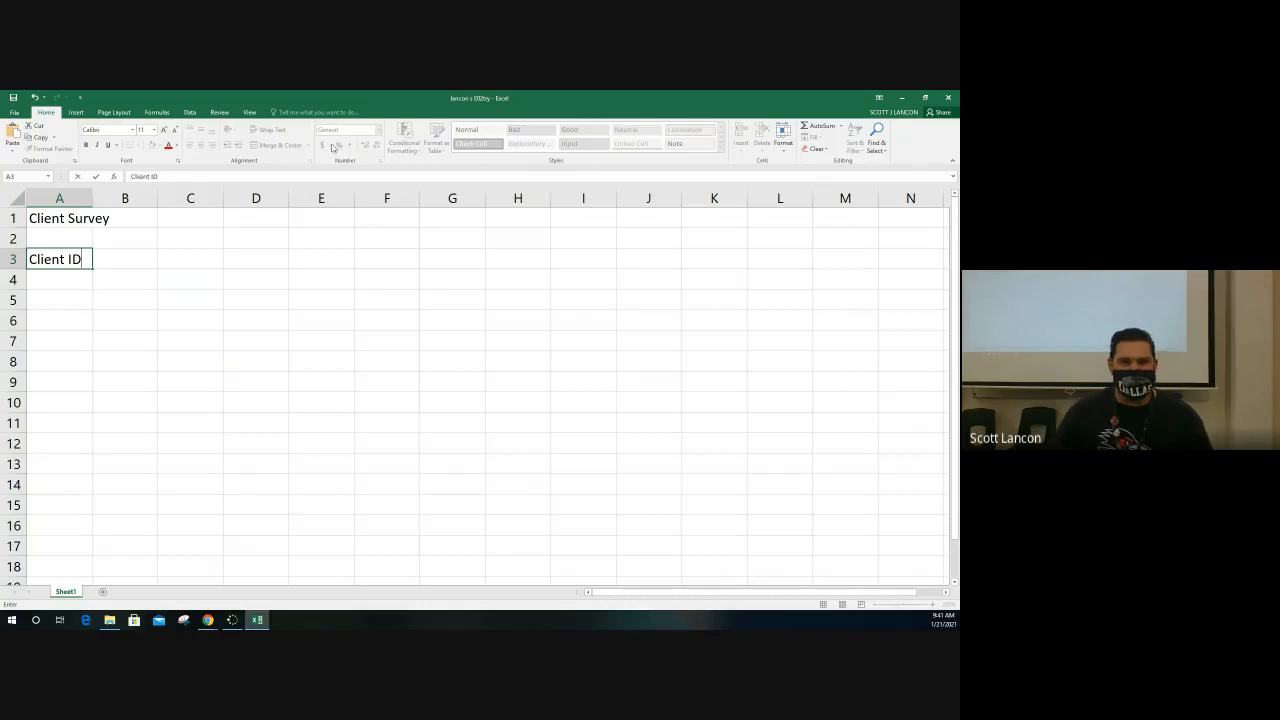
Try increasing the font size to 12 while editing cell A3, return it to 11, and complete the entry.
click(163, 131)
click(163, 131)
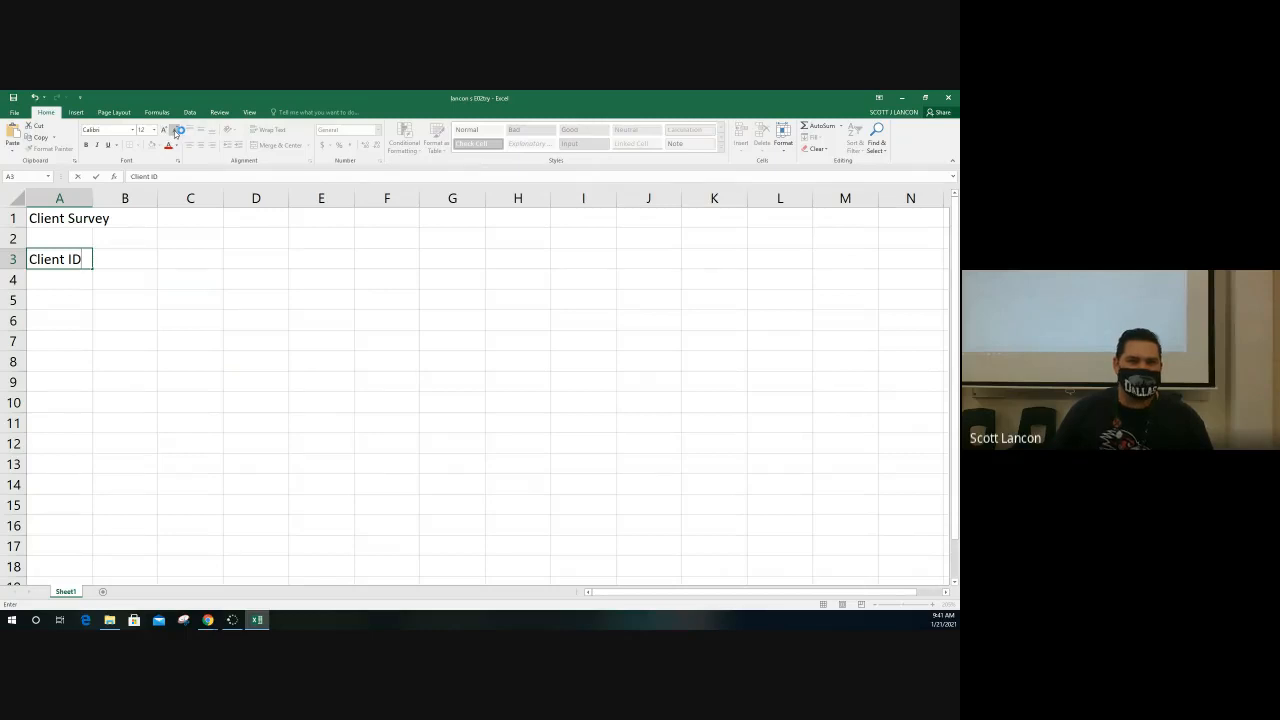
click(176, 132)
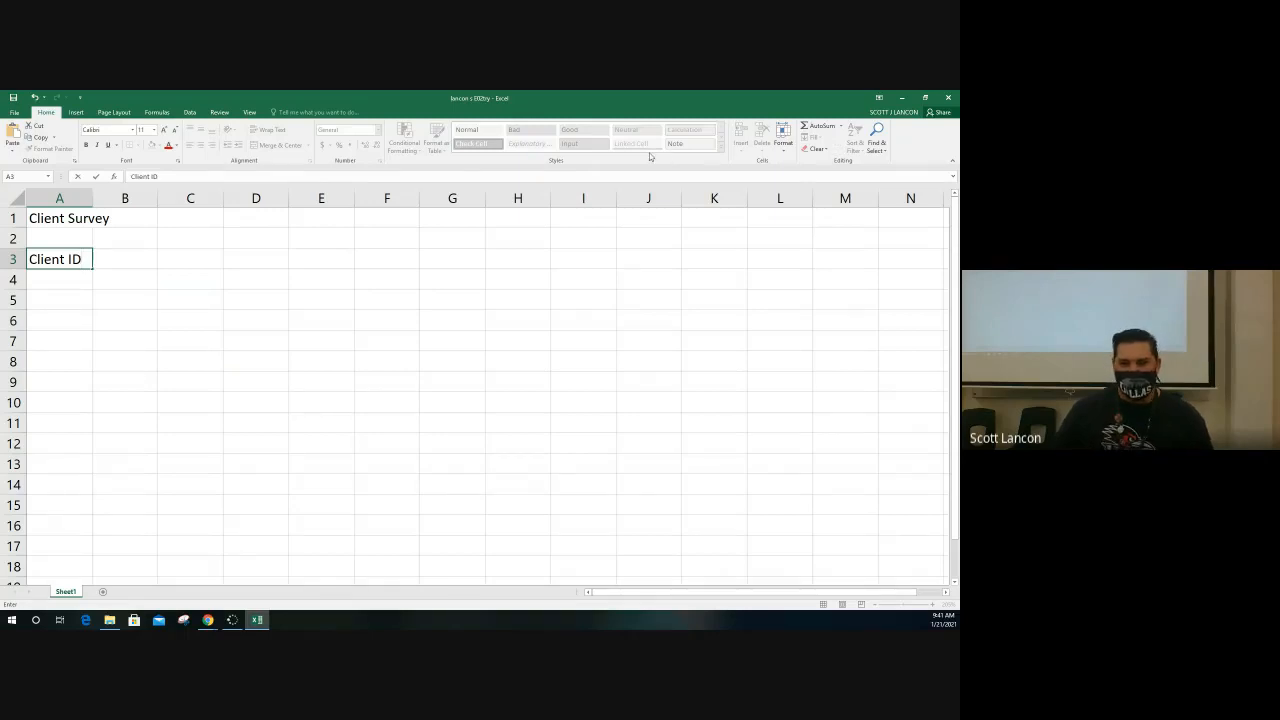
click(75, 280)
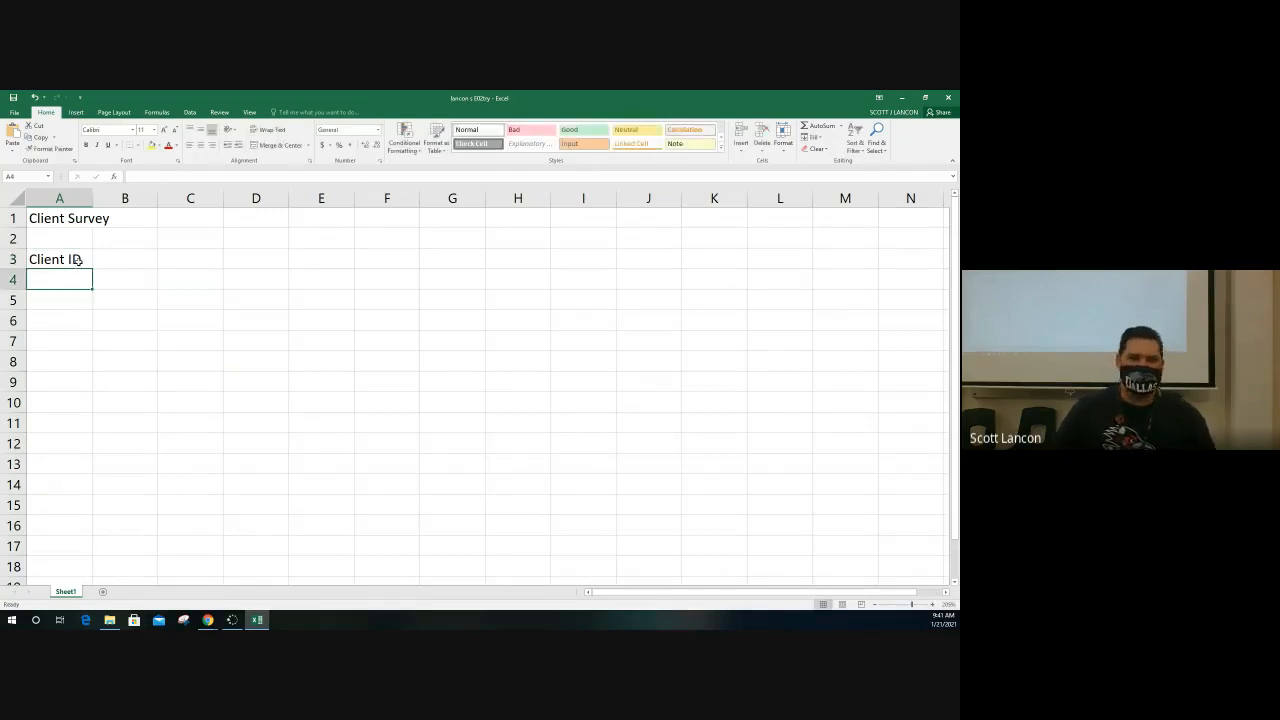
click(77, 260)
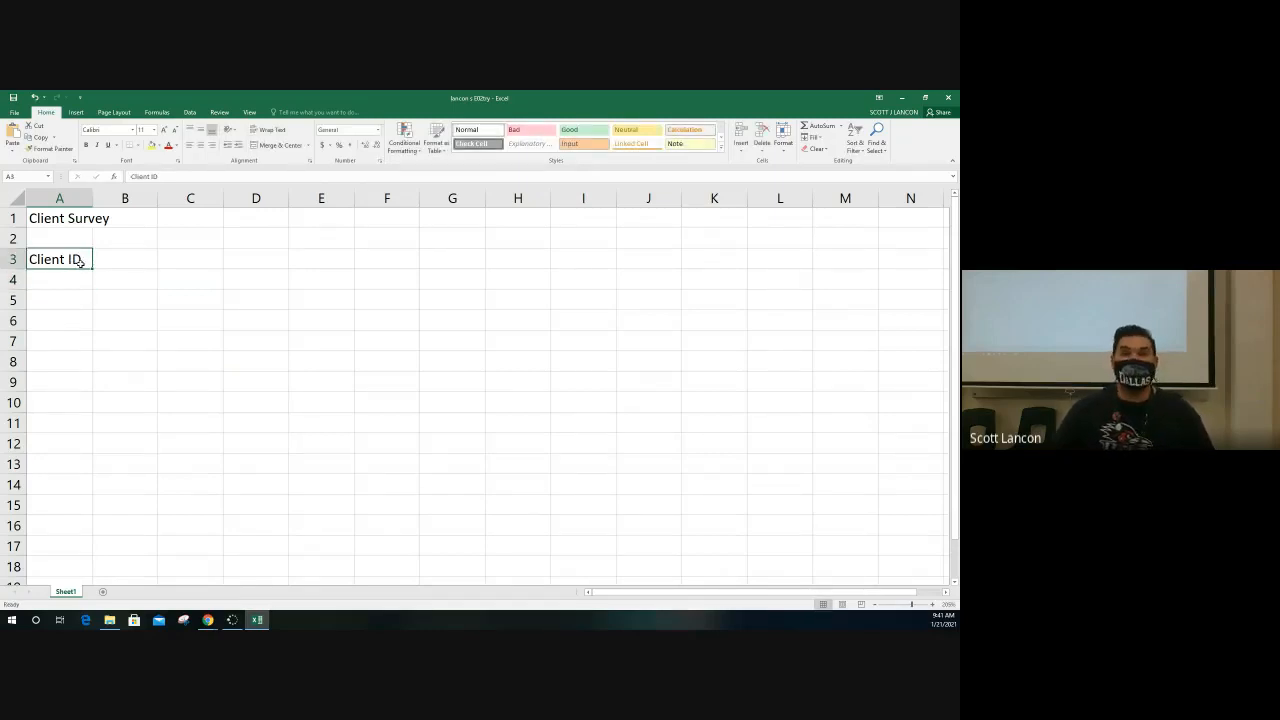
click(171, 176)
double_click(171, 177)
double_click(88, 256)
click(88, 256)
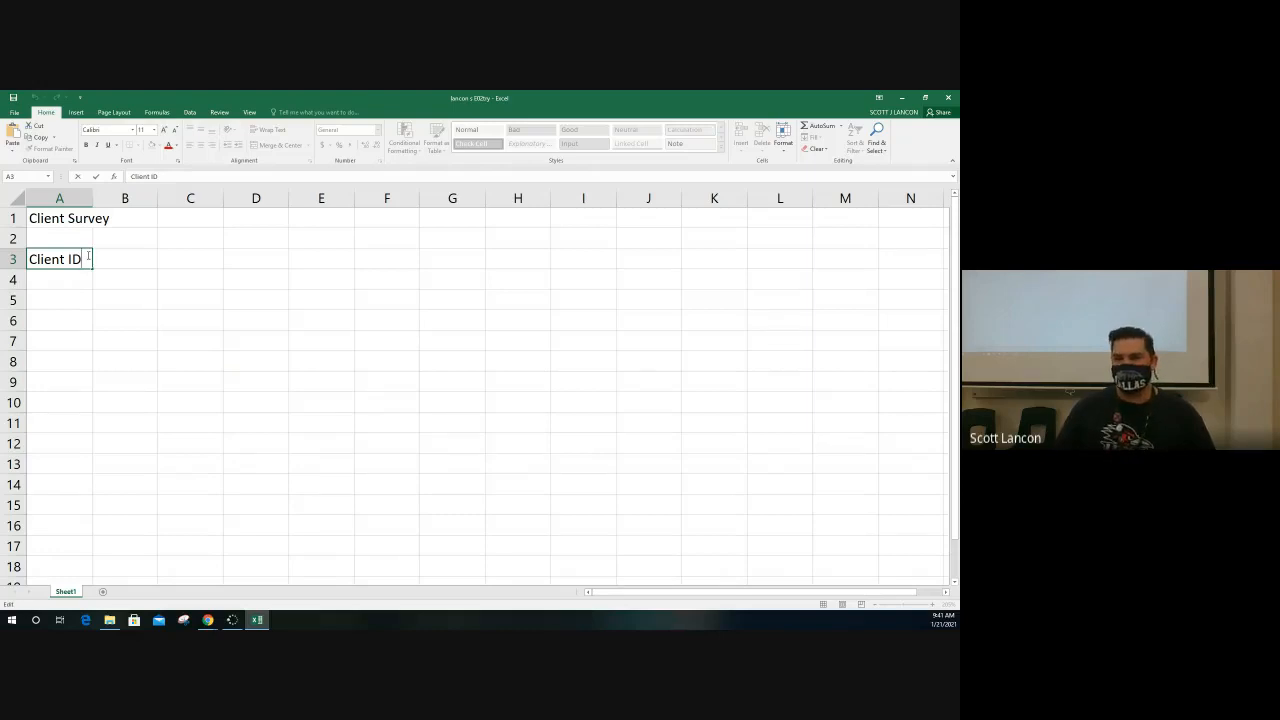
key(Escape)
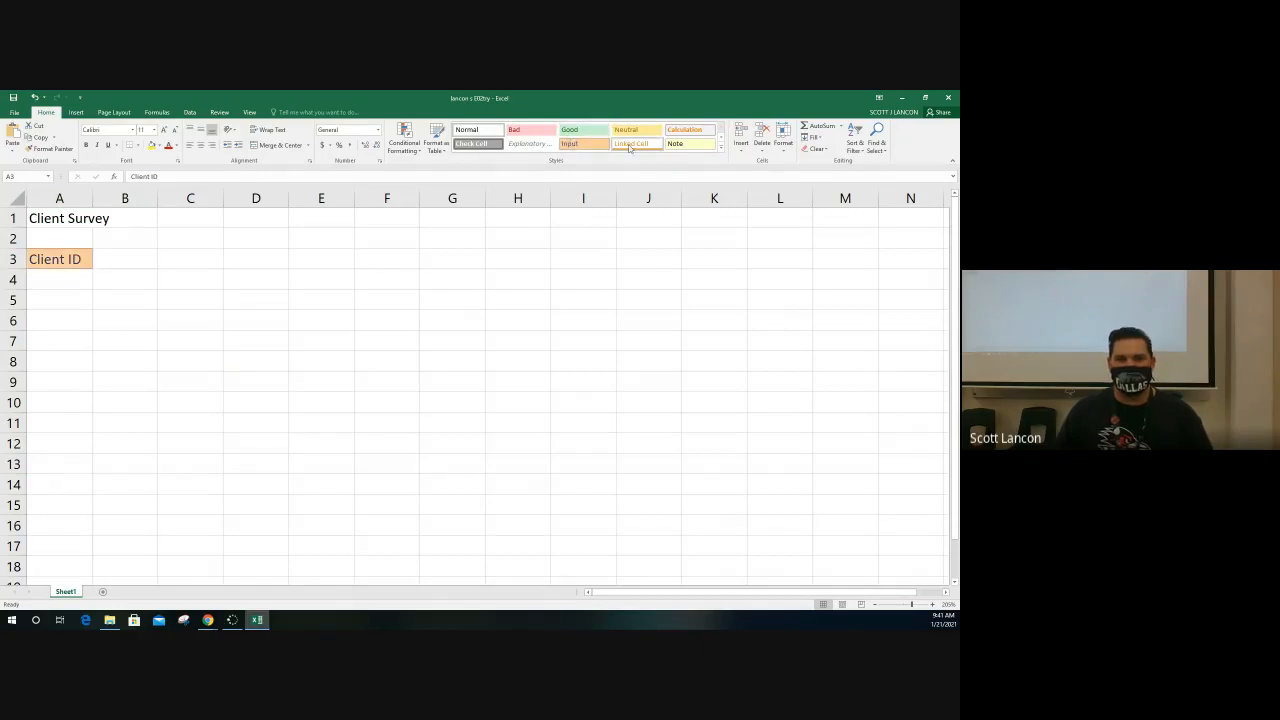
Try centring the "Client ID" label in cell A3 and return it to left alignment.
click(198, 145)
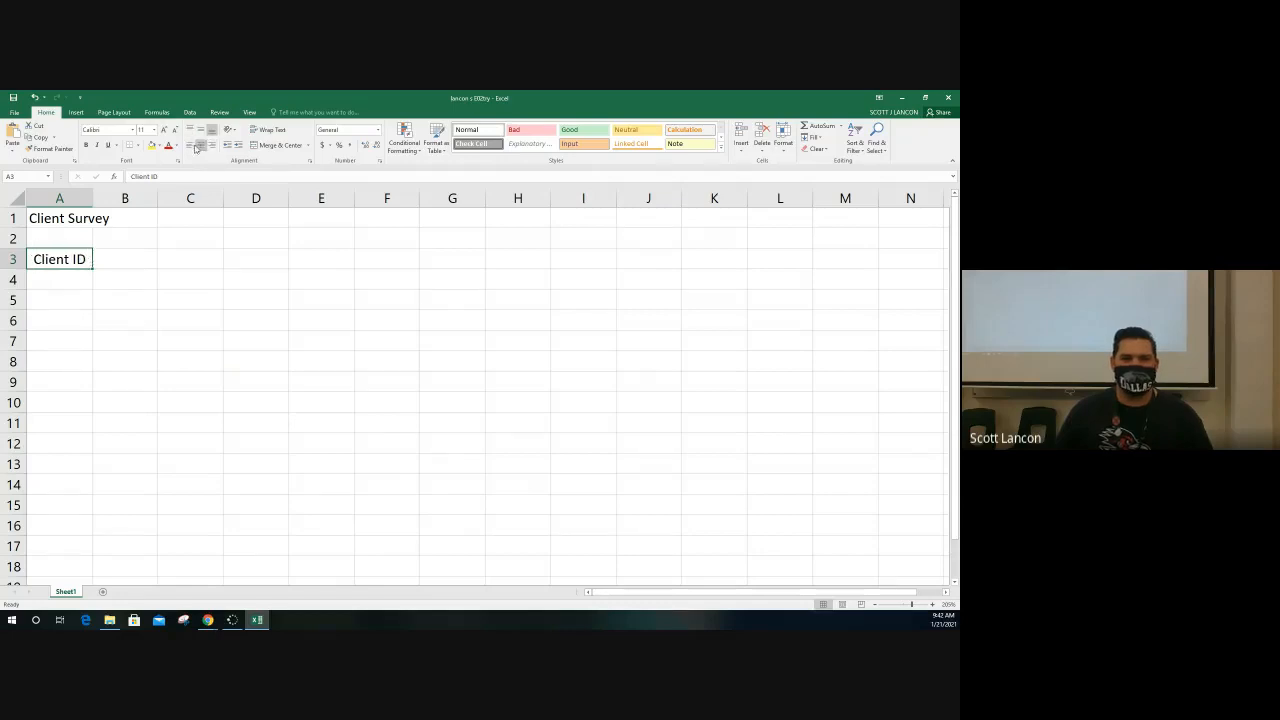
click(189, 145)
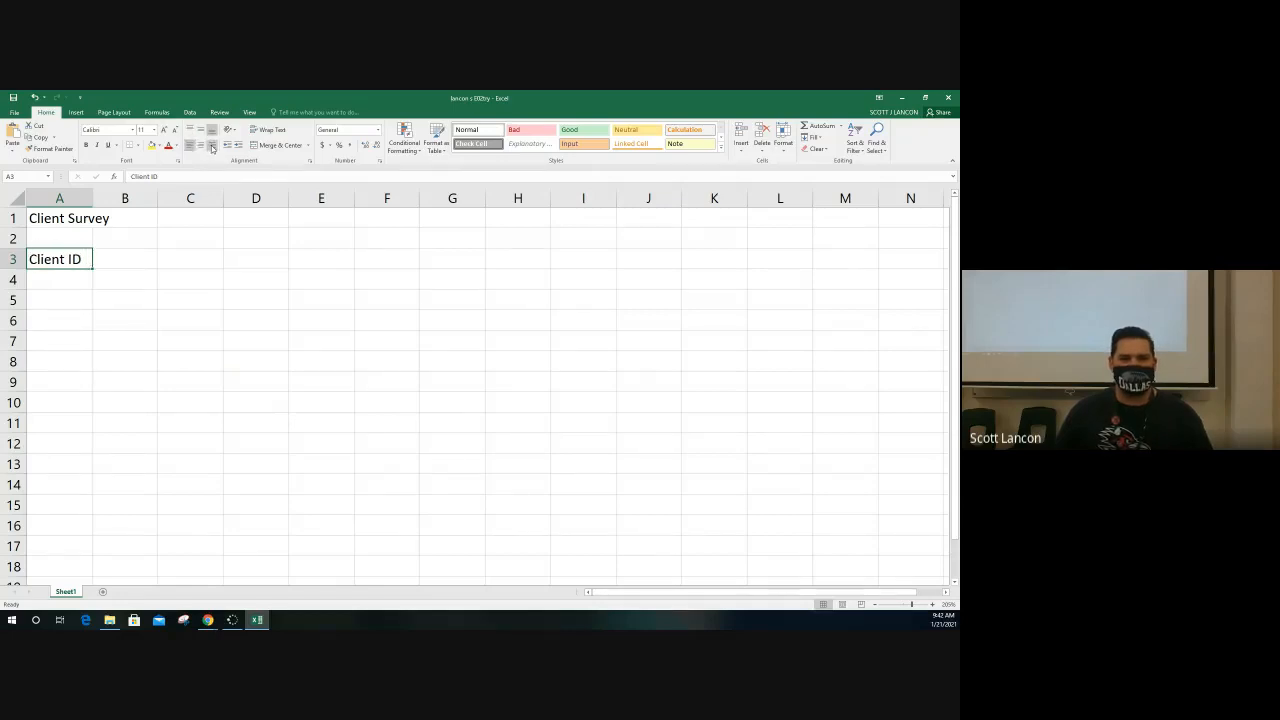
Enter the survey questions "Temp OK?", "Staff Nice?" and "On time?" in cells A5 to A7.
click(73, 294)
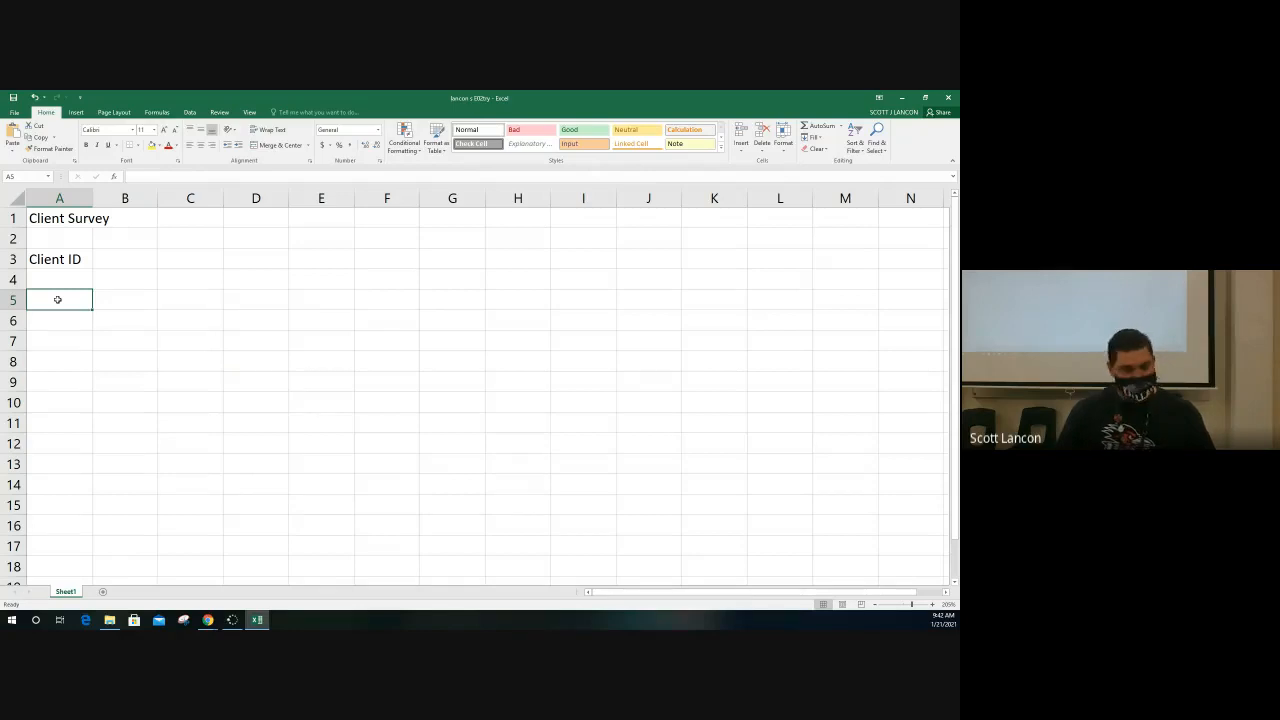
text(Temp)
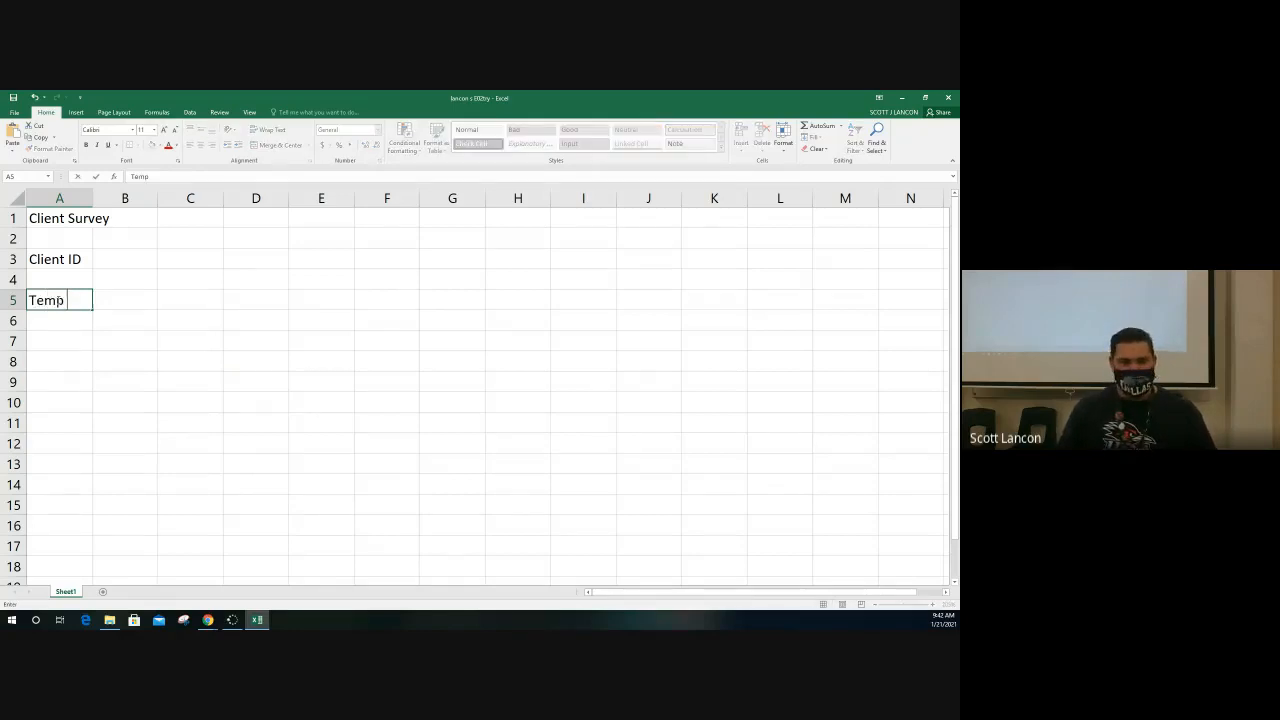
text( OK?)
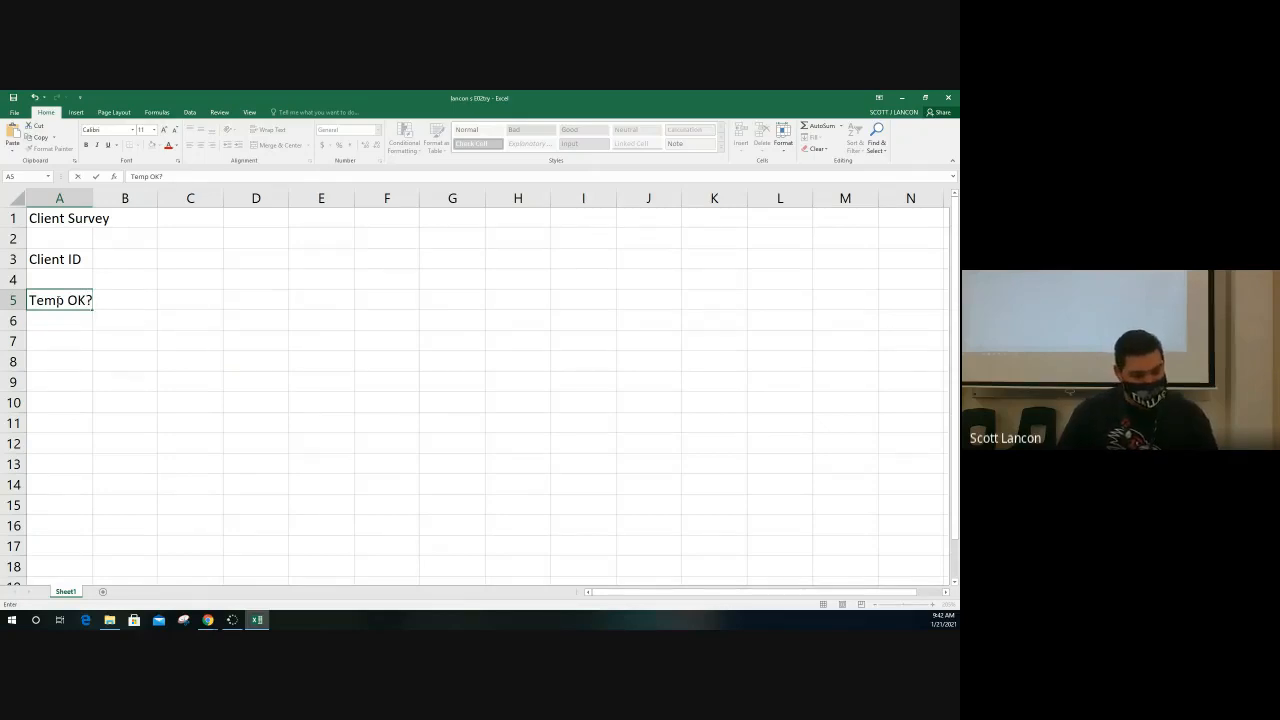
key(Return)
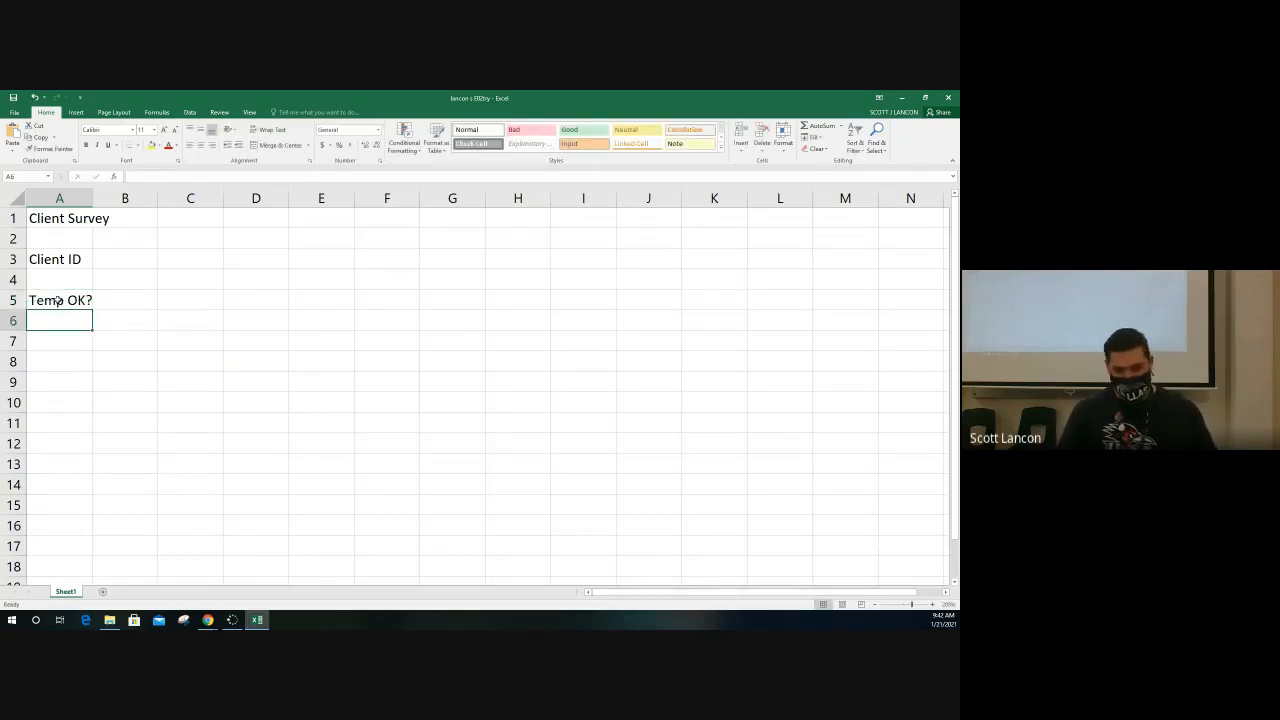
text(Staff Nice?)
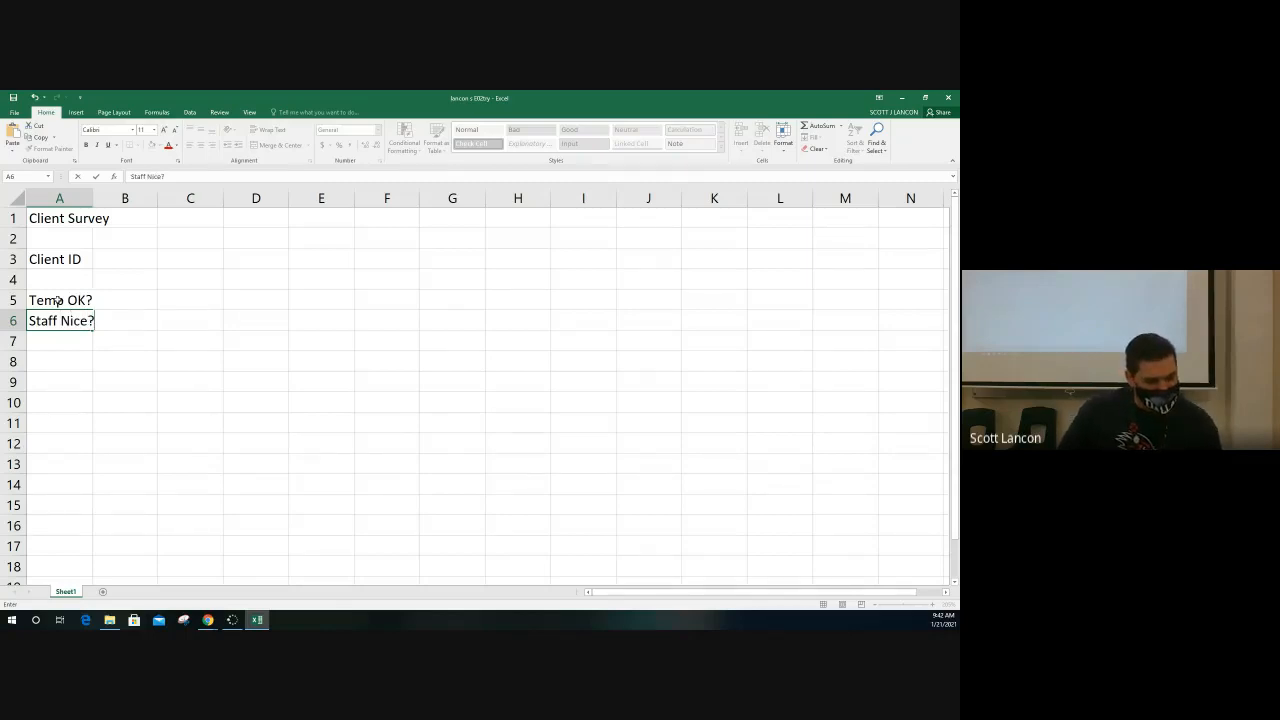
key(Return)
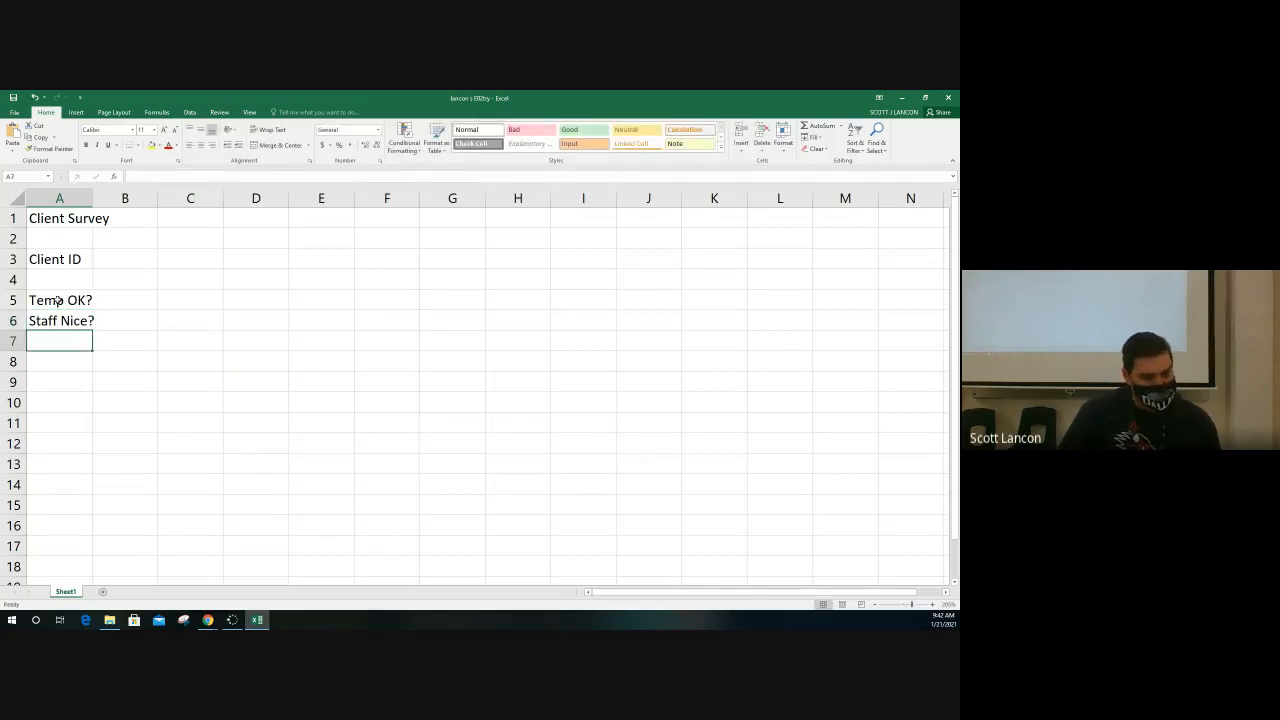
text(On time?)
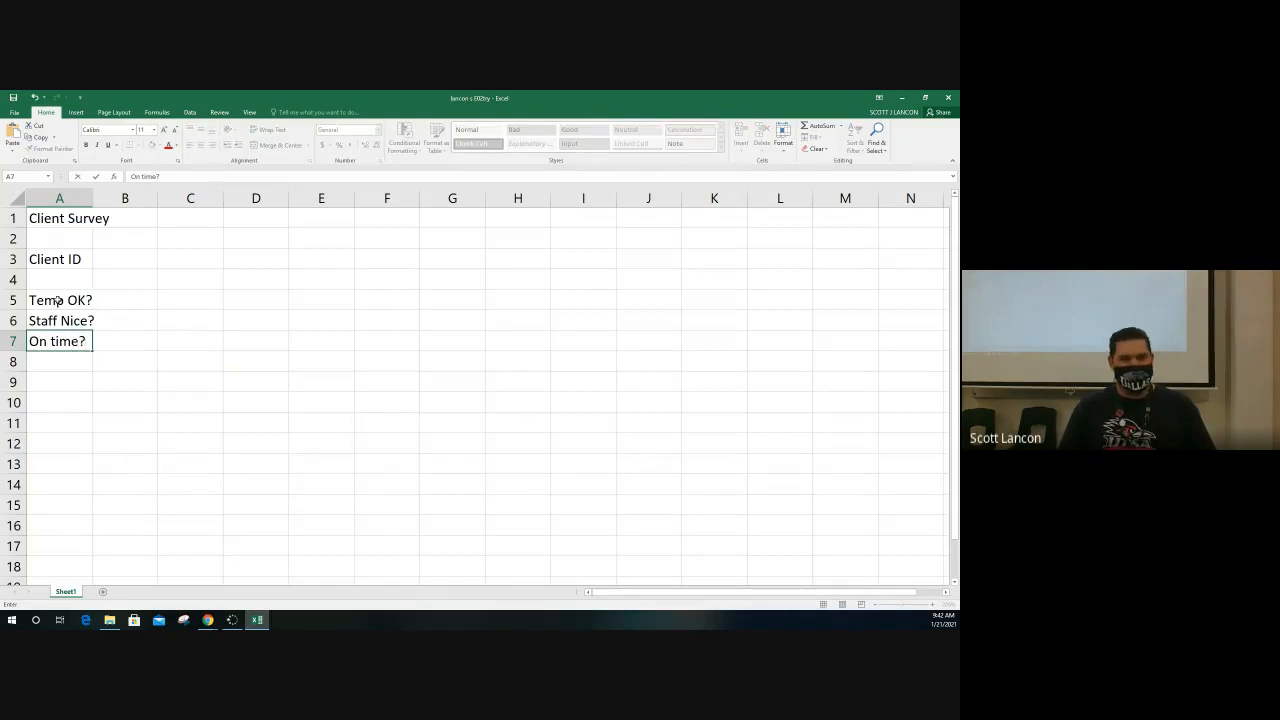
key(Return)
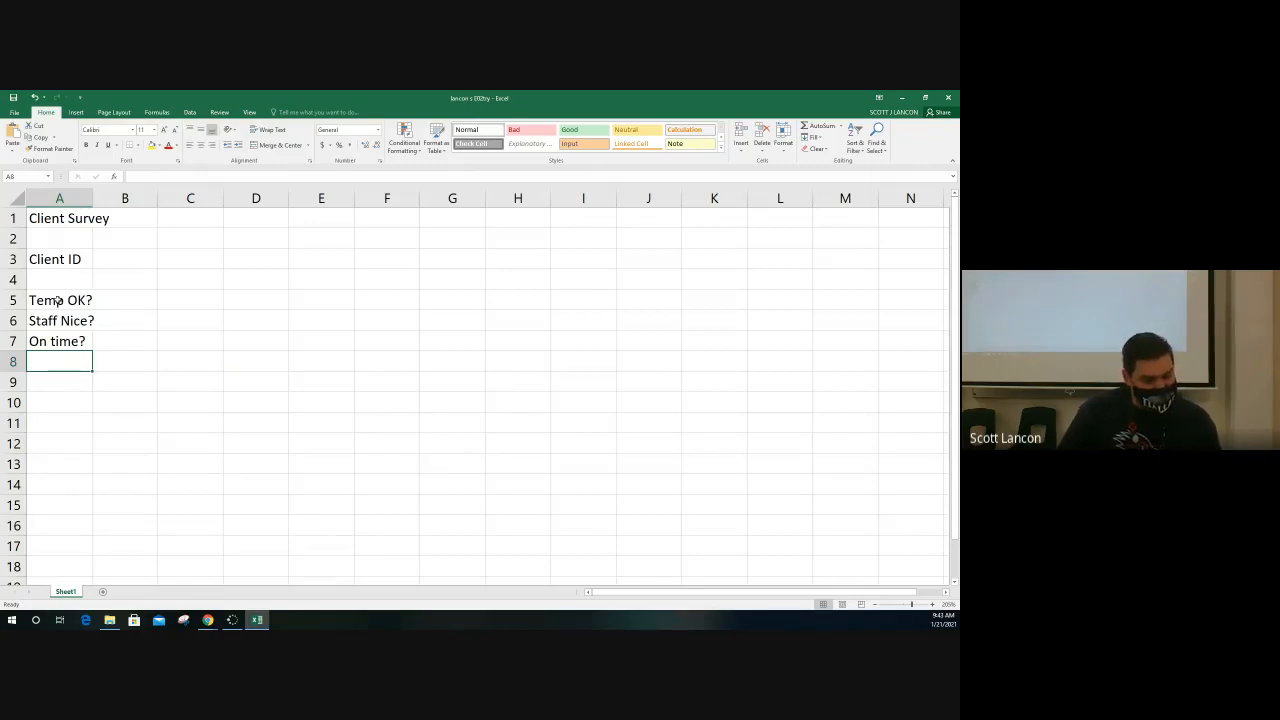
Enter "Explained well?" in both cells A8 and A9, and "Offered Drink?" in cell A10.
text(E)
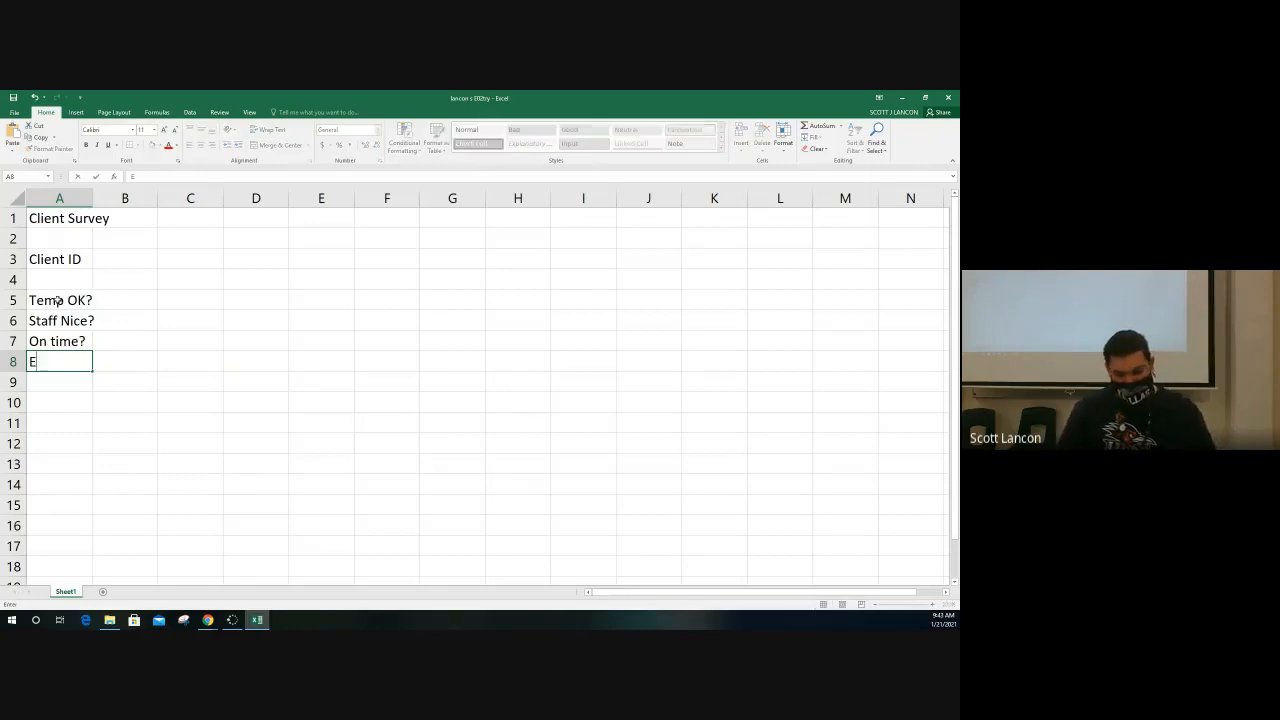
text(xpla)
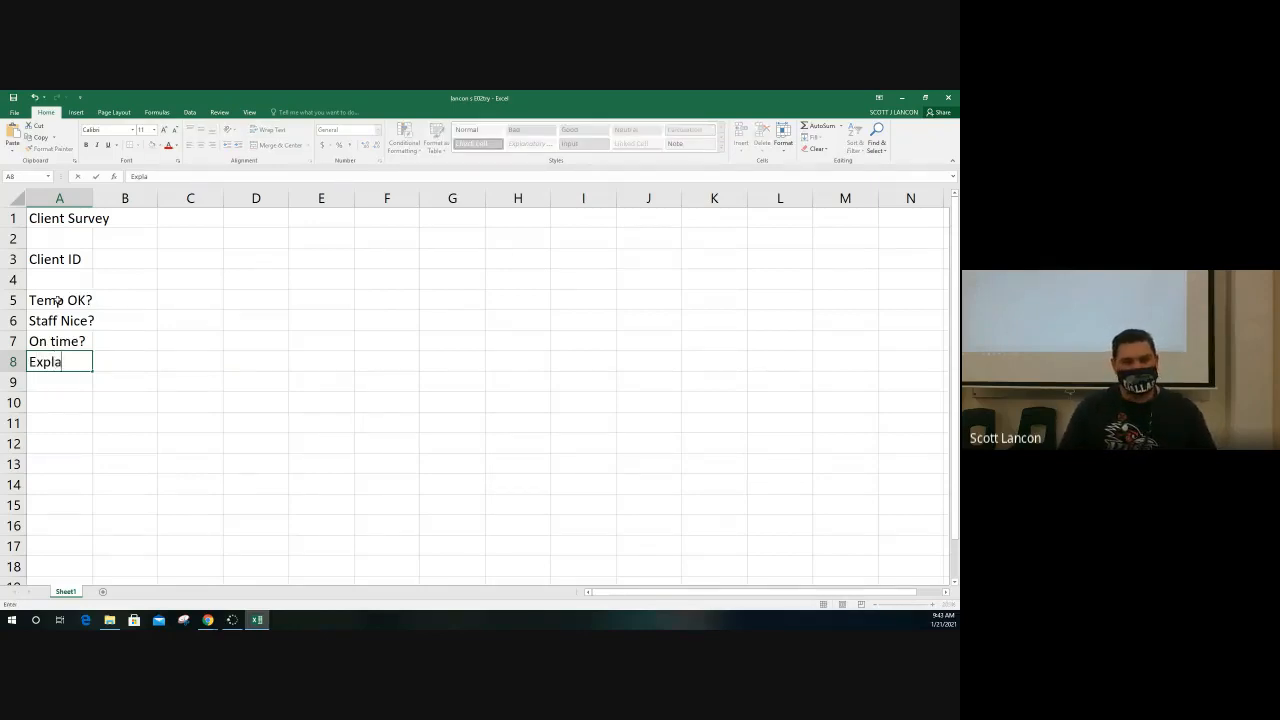
text(ined well?)
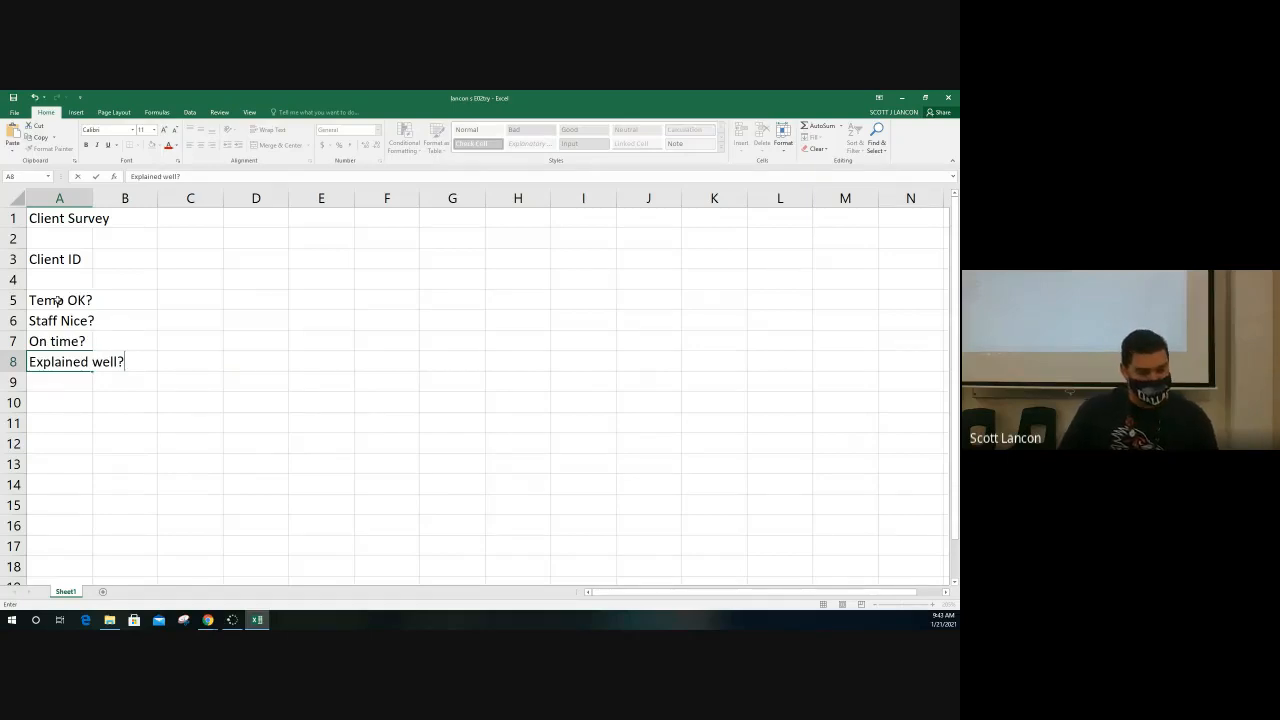
key(Return)
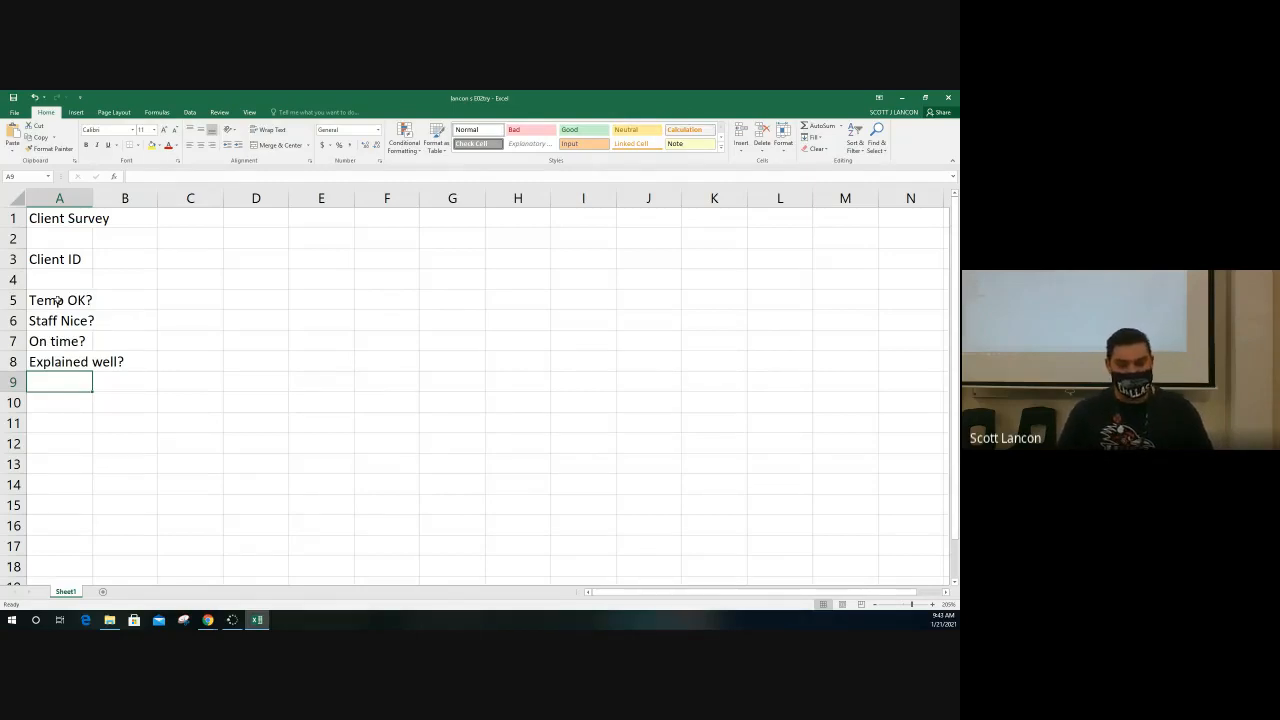
text(Explained well?)
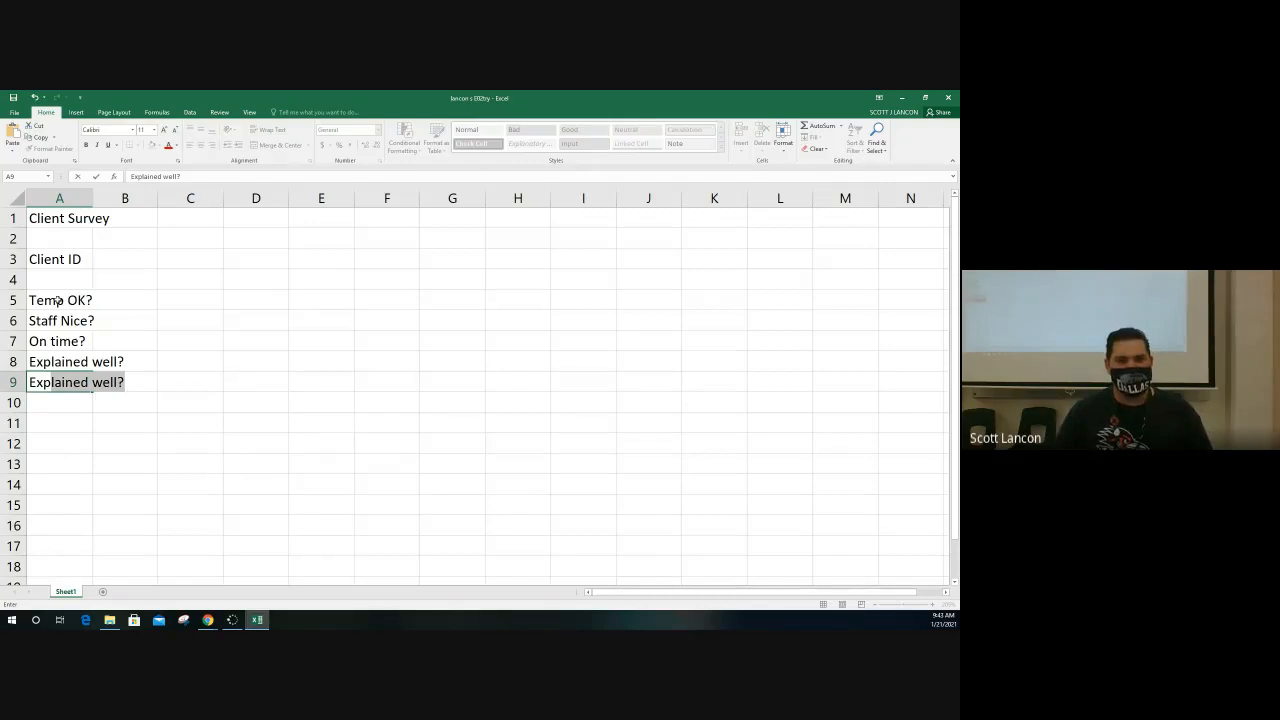
key(Return)
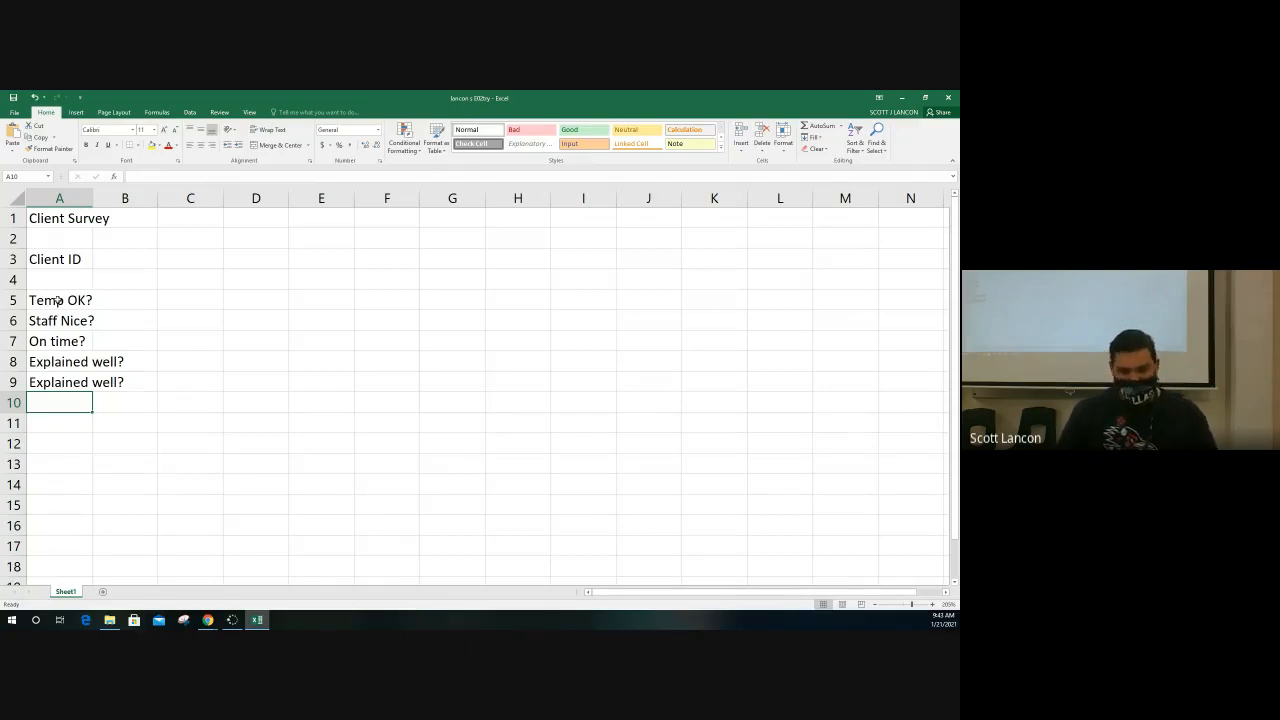
text(Offered)
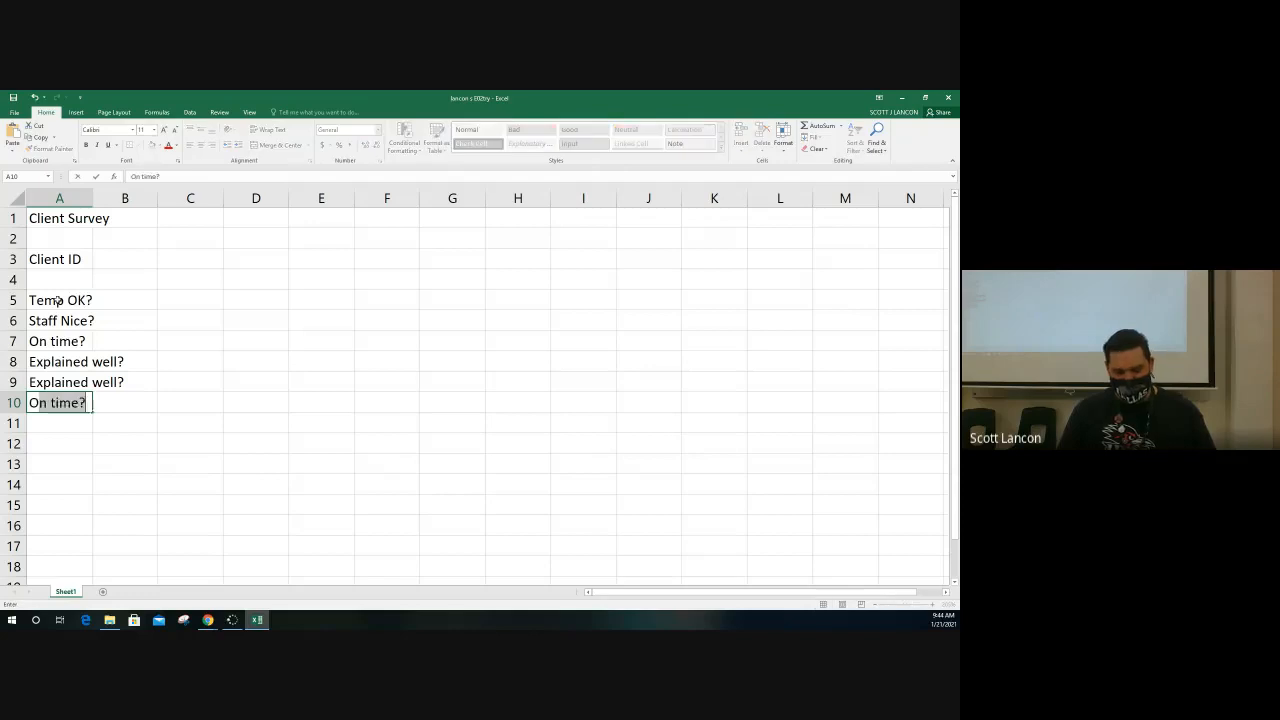
text( Drink?)
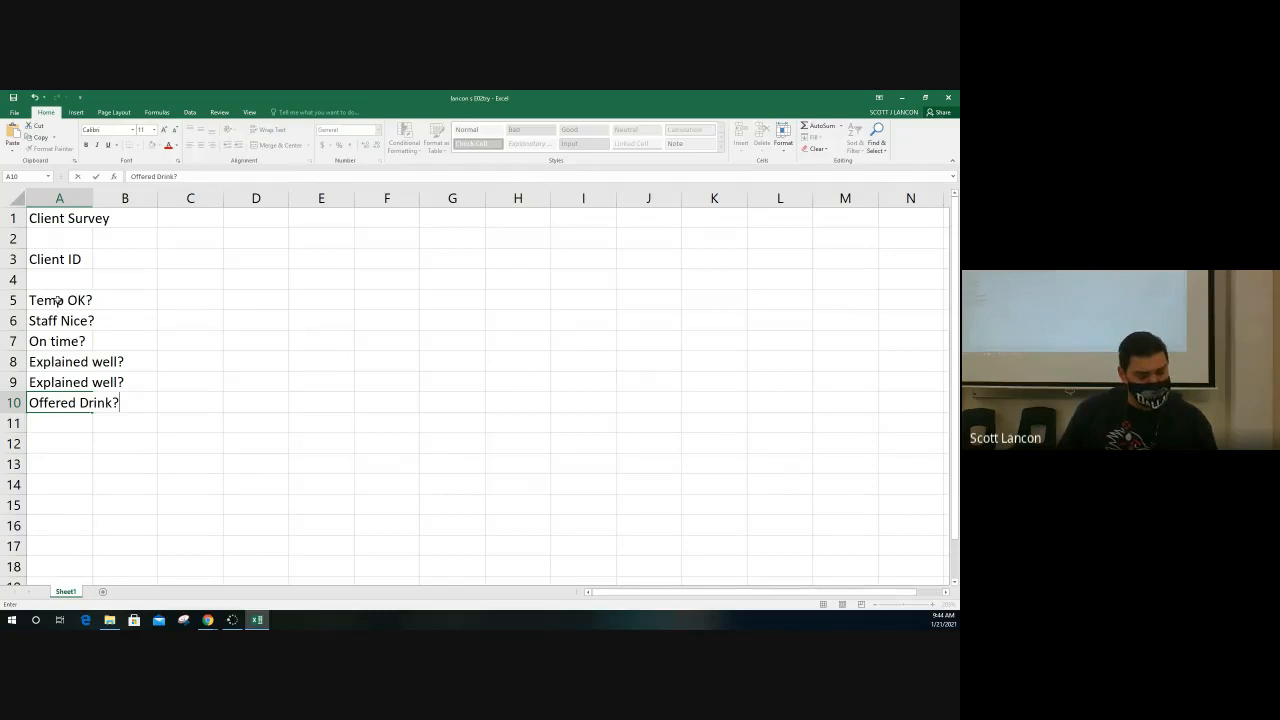
key(Return)
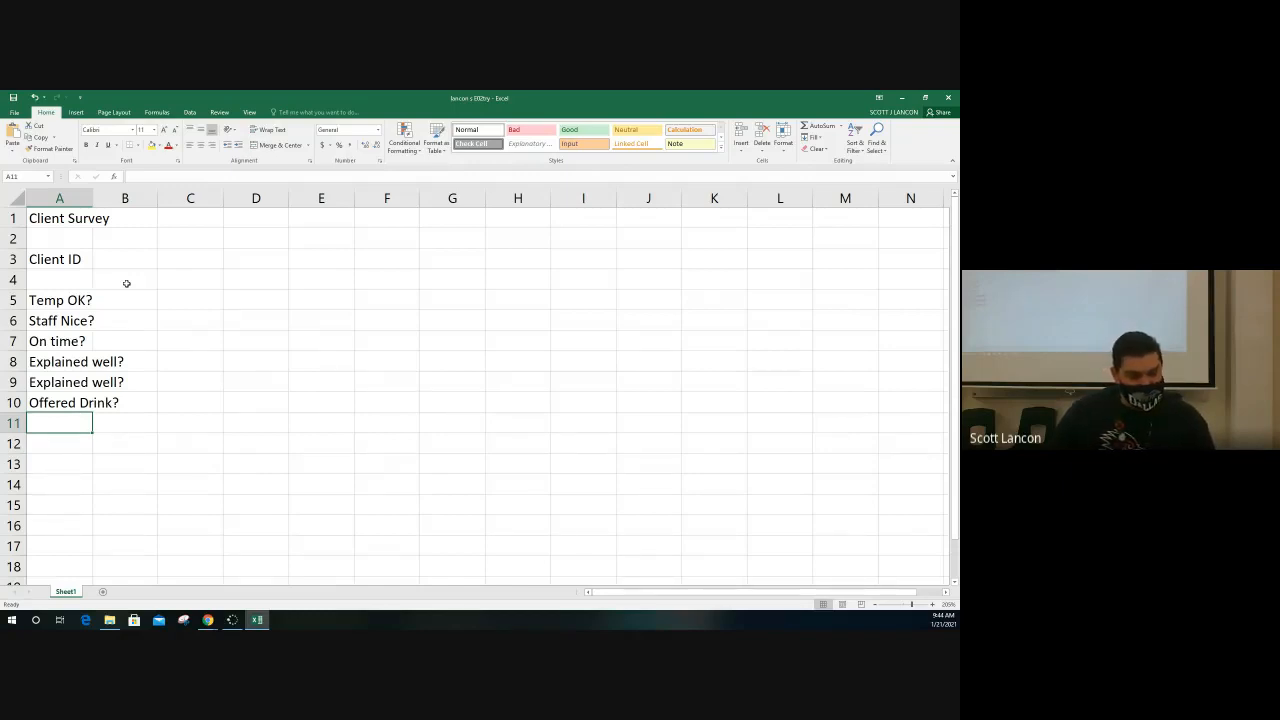
Enter the column headings "A Rating", "B Rating" and "C Rating" in cells E4 to G4.
click(312, 280)
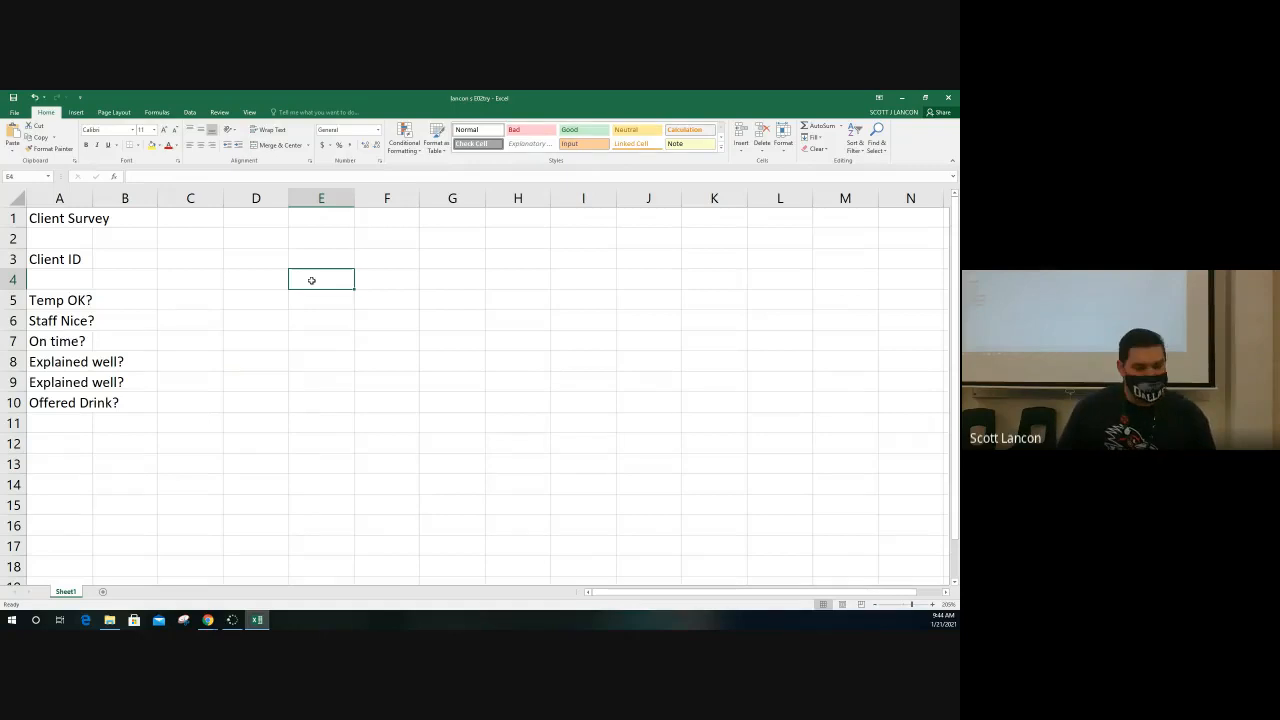
text(A Rating)
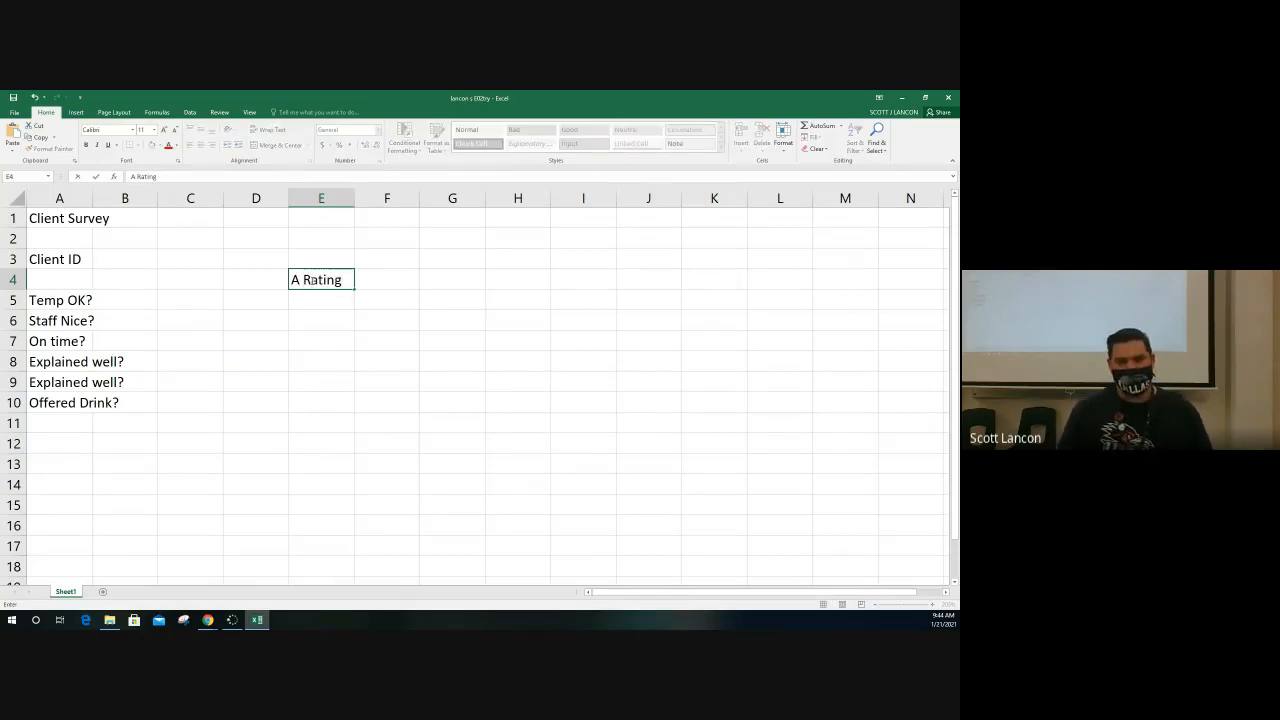
key(Tab)
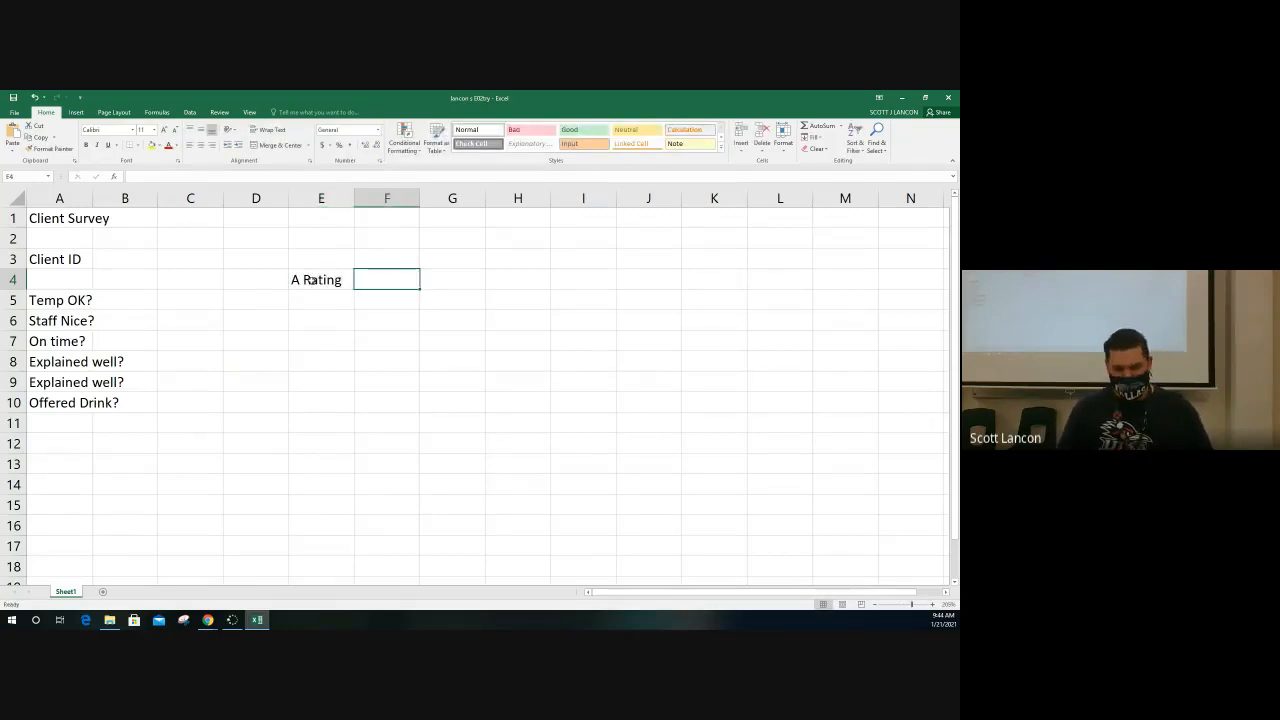
text(Bratin)
key(BackSpace)
key(BackSpace)
key(BackSpace)
key(BackSpace)
key(BackSpace)
text(Rating)
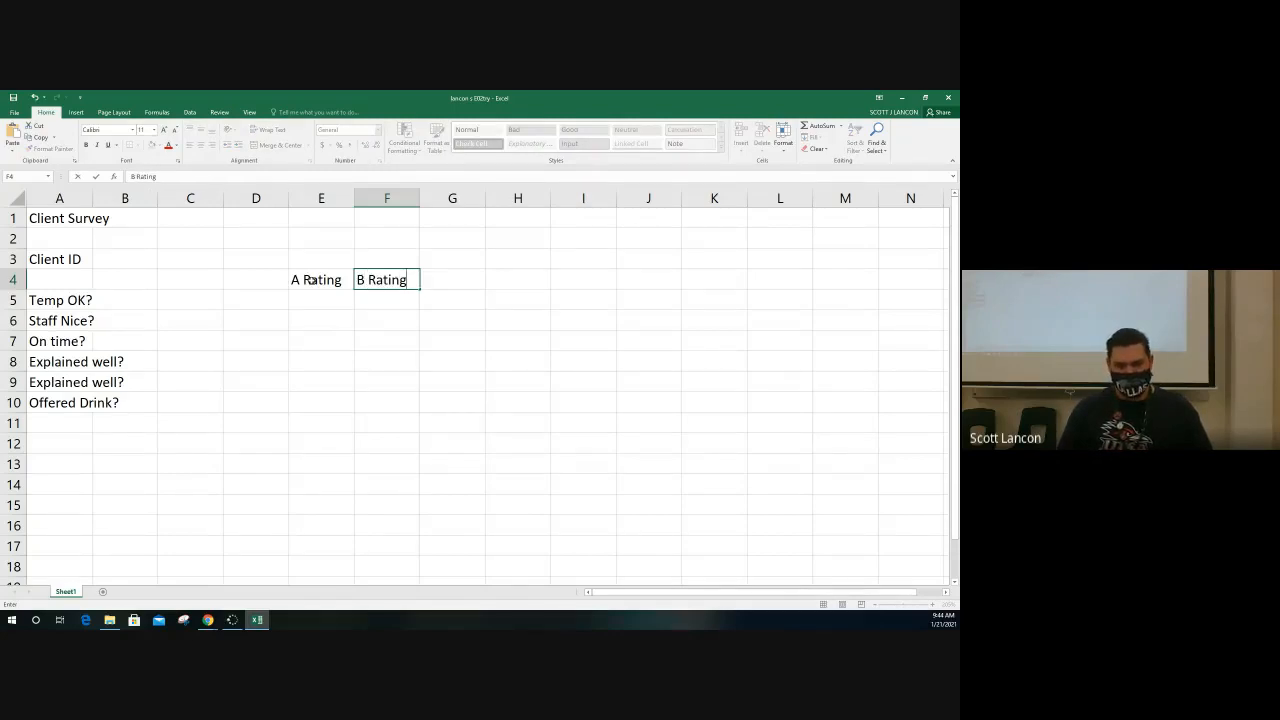
key(Tab)
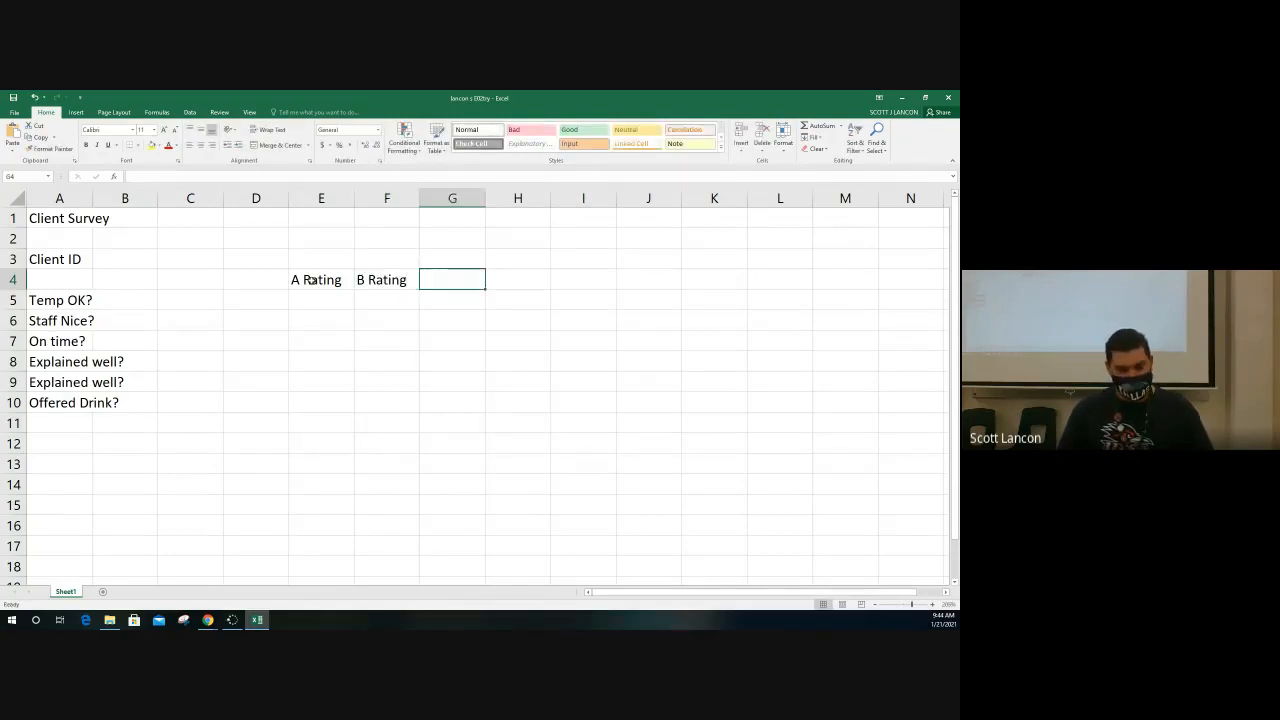
text(C)
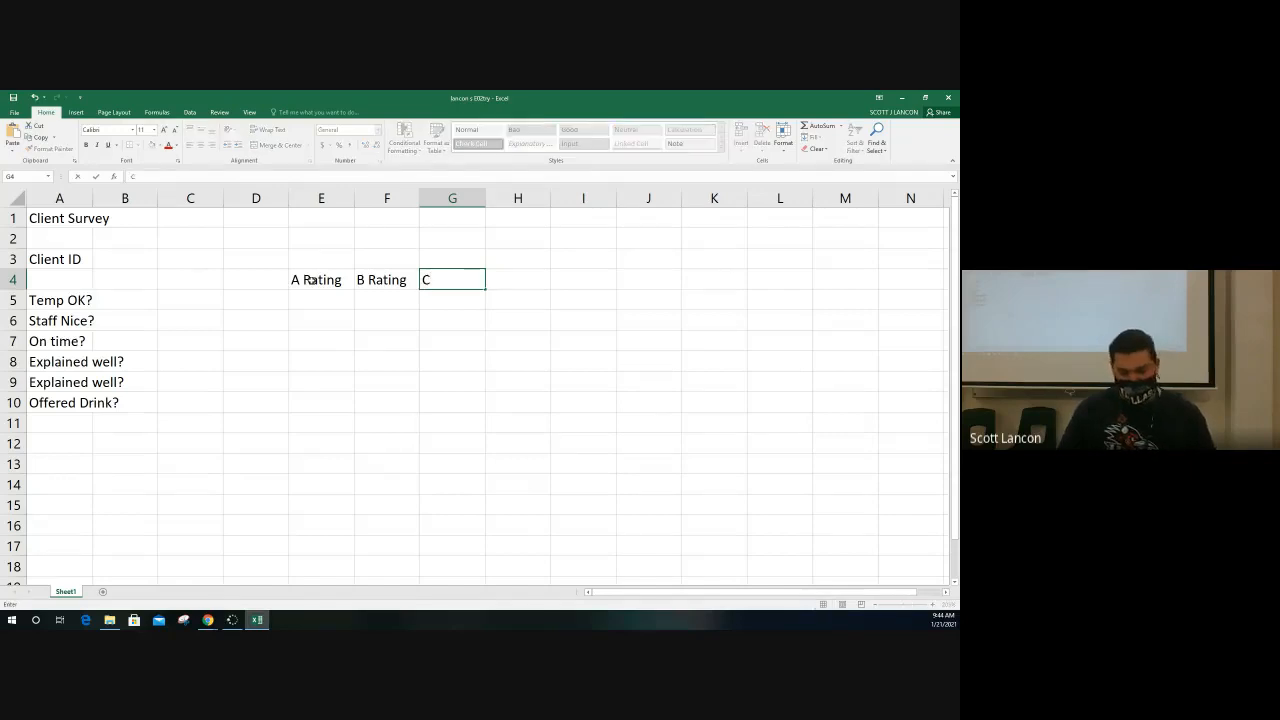
text( Rating)
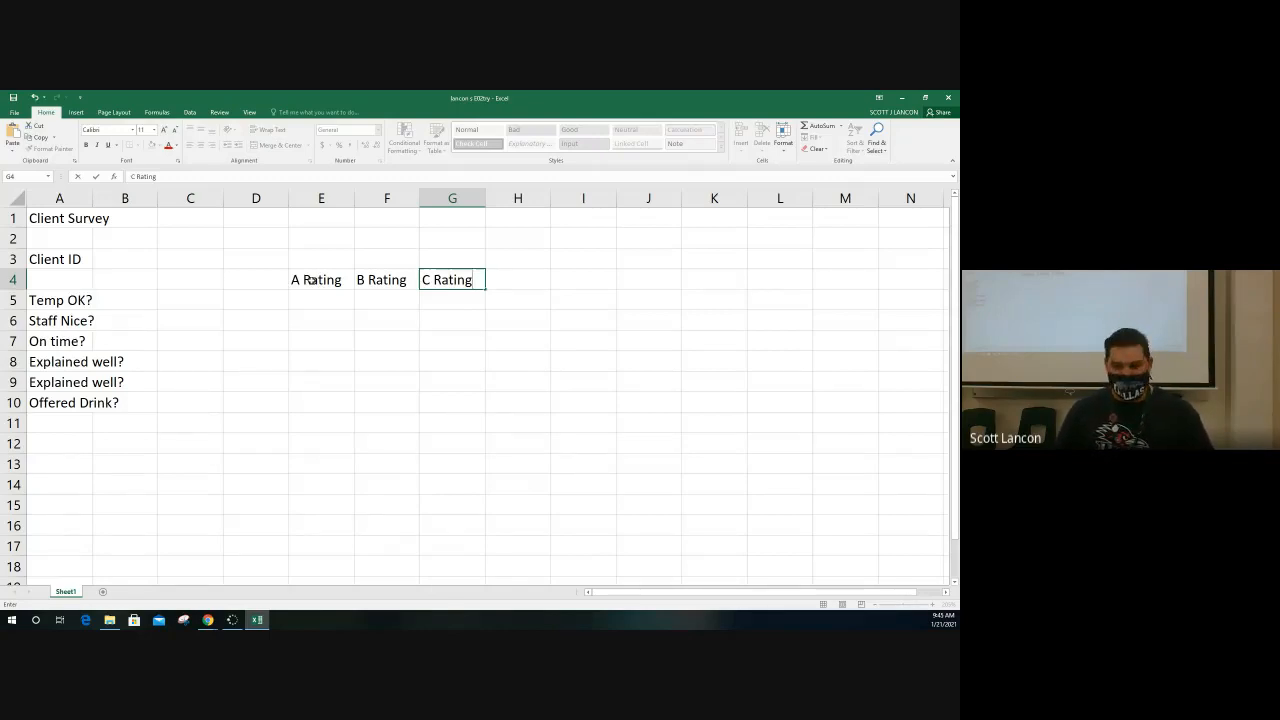
key(Return)
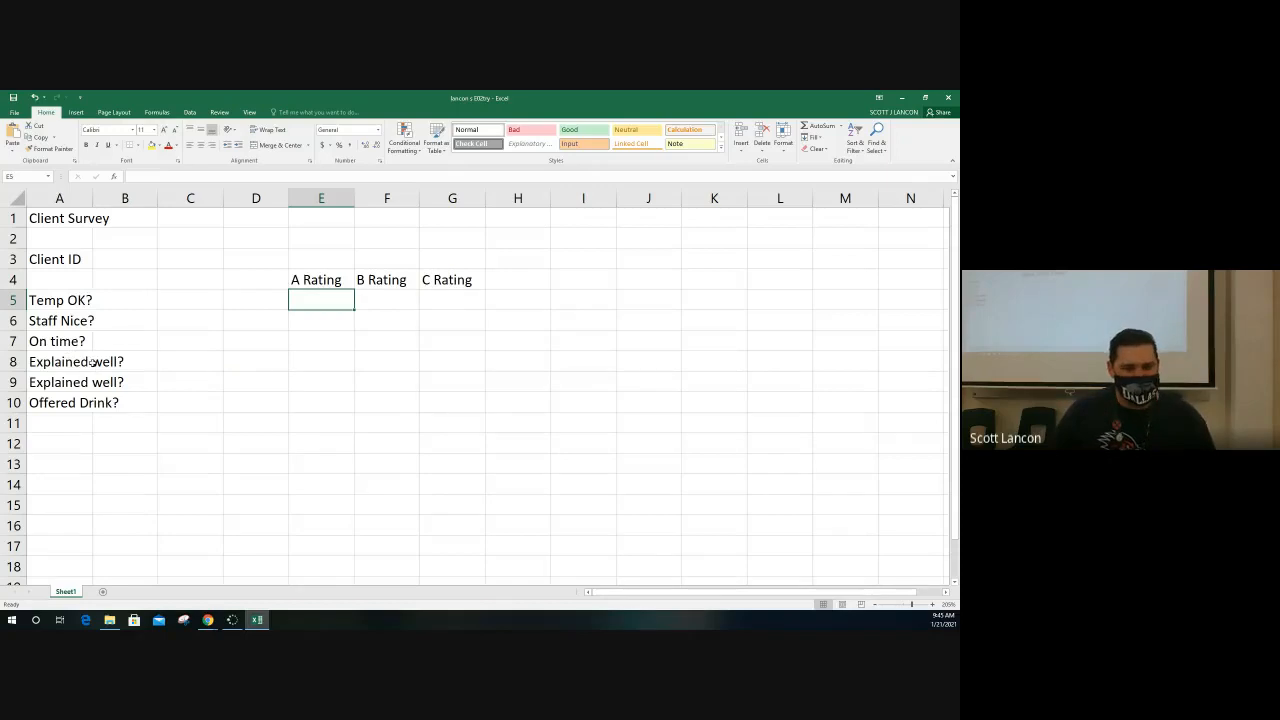
Change the survey question in cell A8 to "Explained in advance?".
click(91, 362)
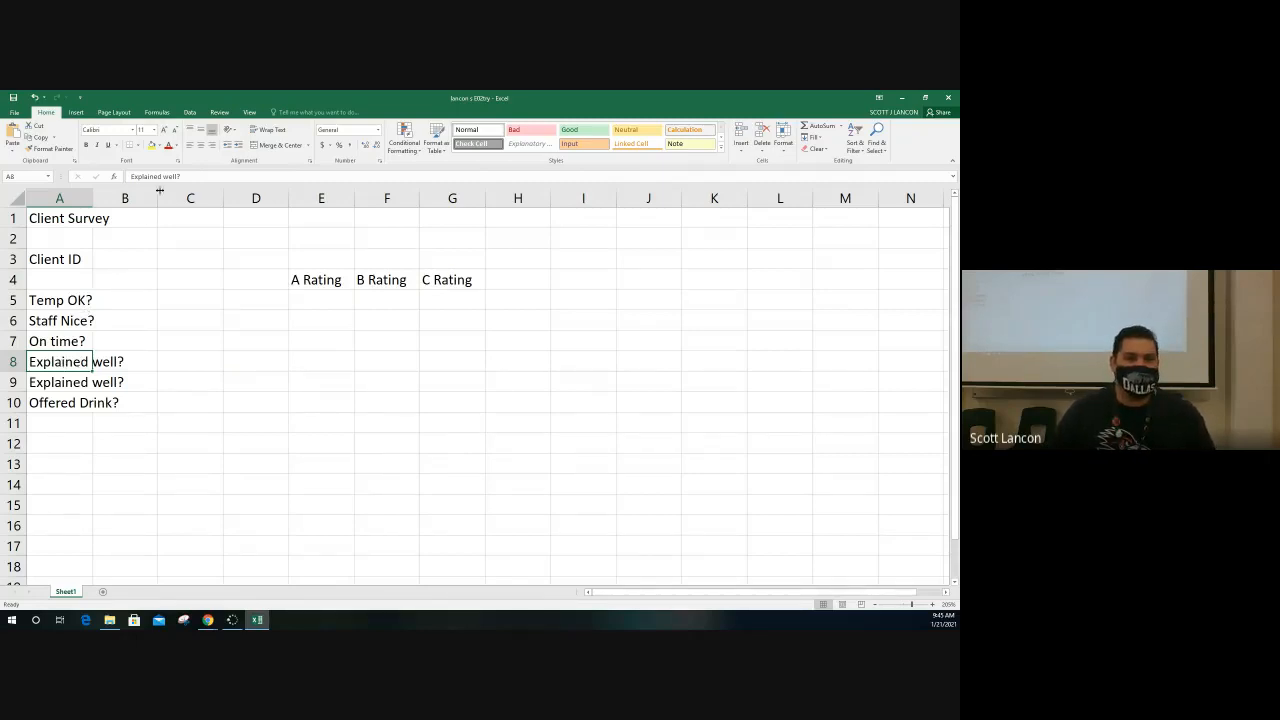
click(185, 175)
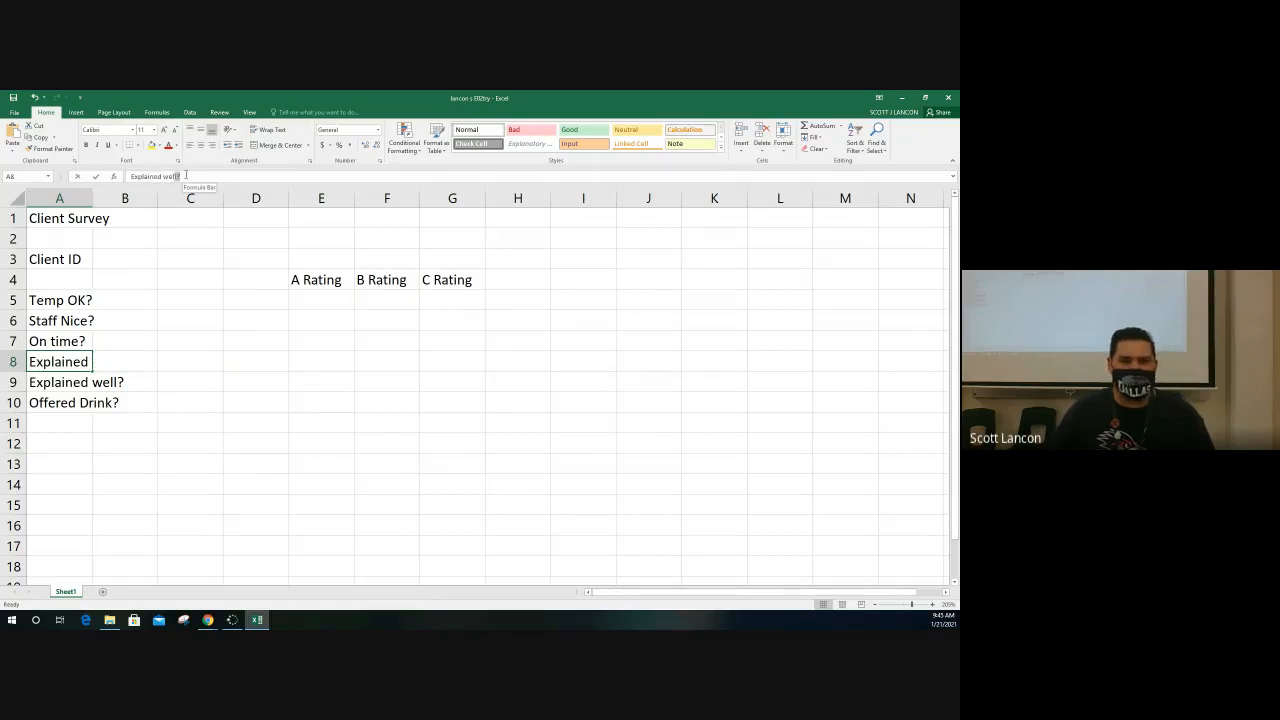
mouse_move(184, 176)
mouse_down()
mouse_move(140, 176)
mouse_move(162, 176)
mouse_up()
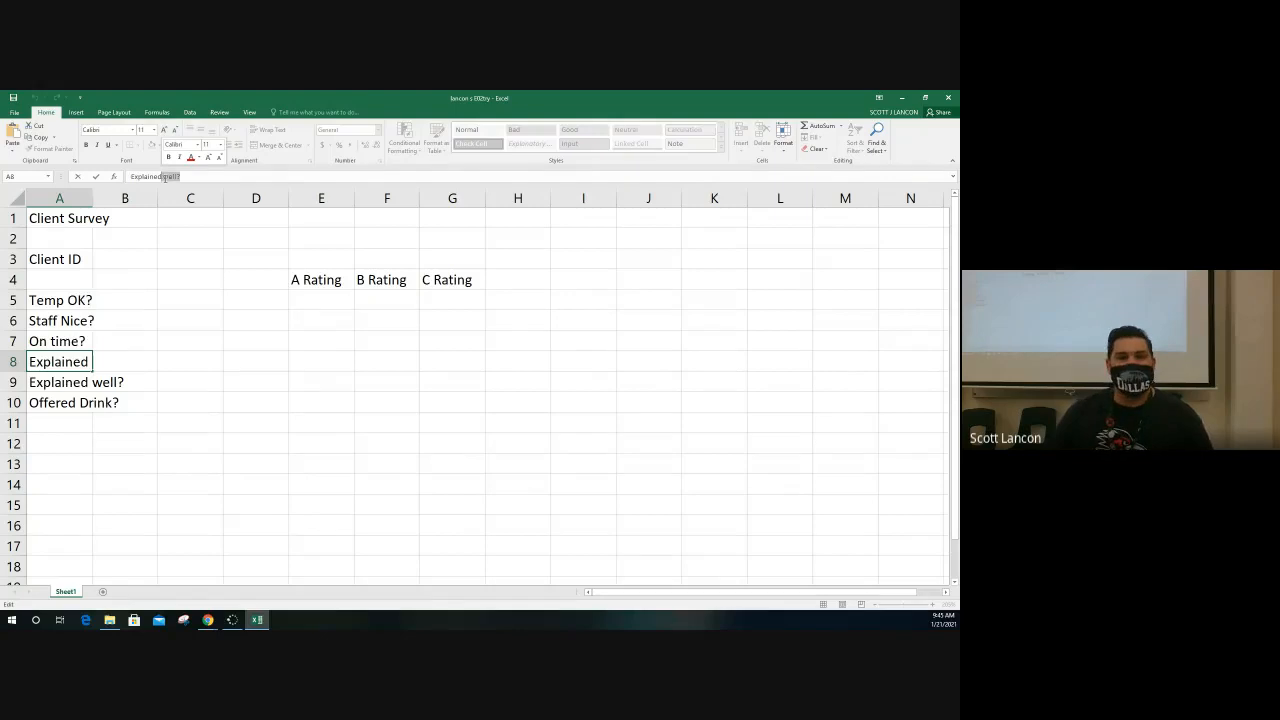
click(180, 176)
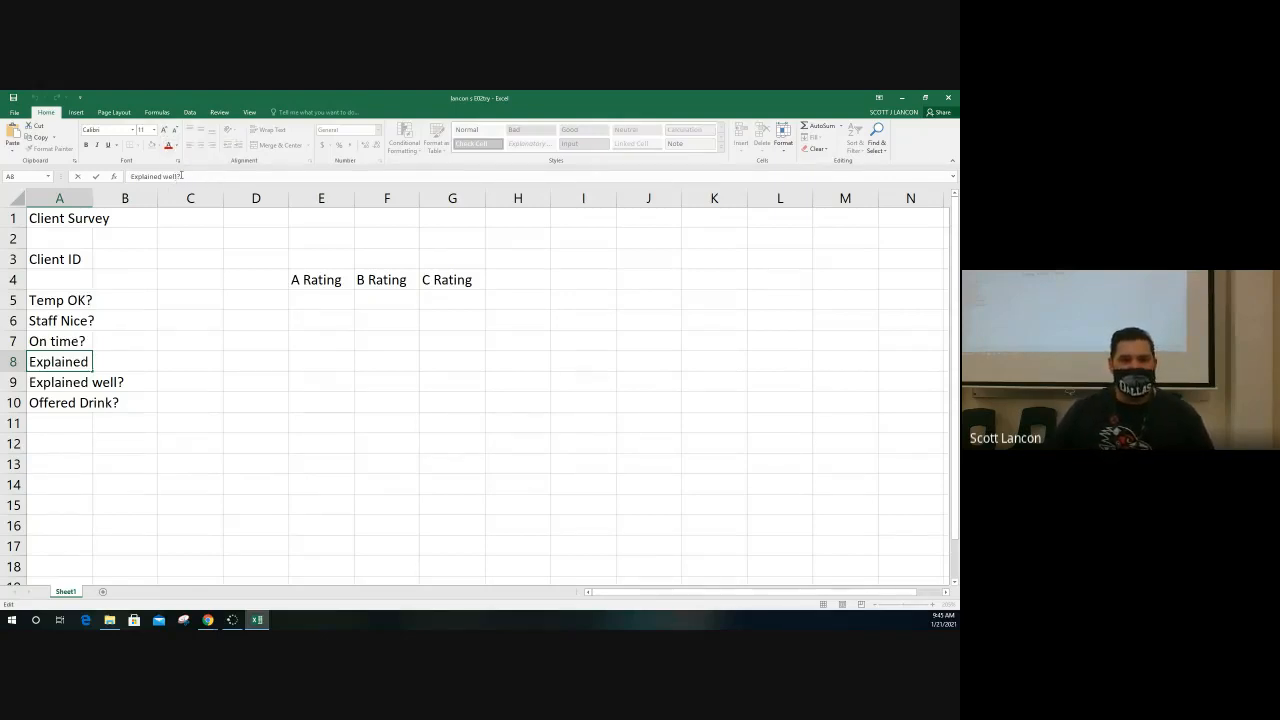
drag(175, 176, 163, 176)
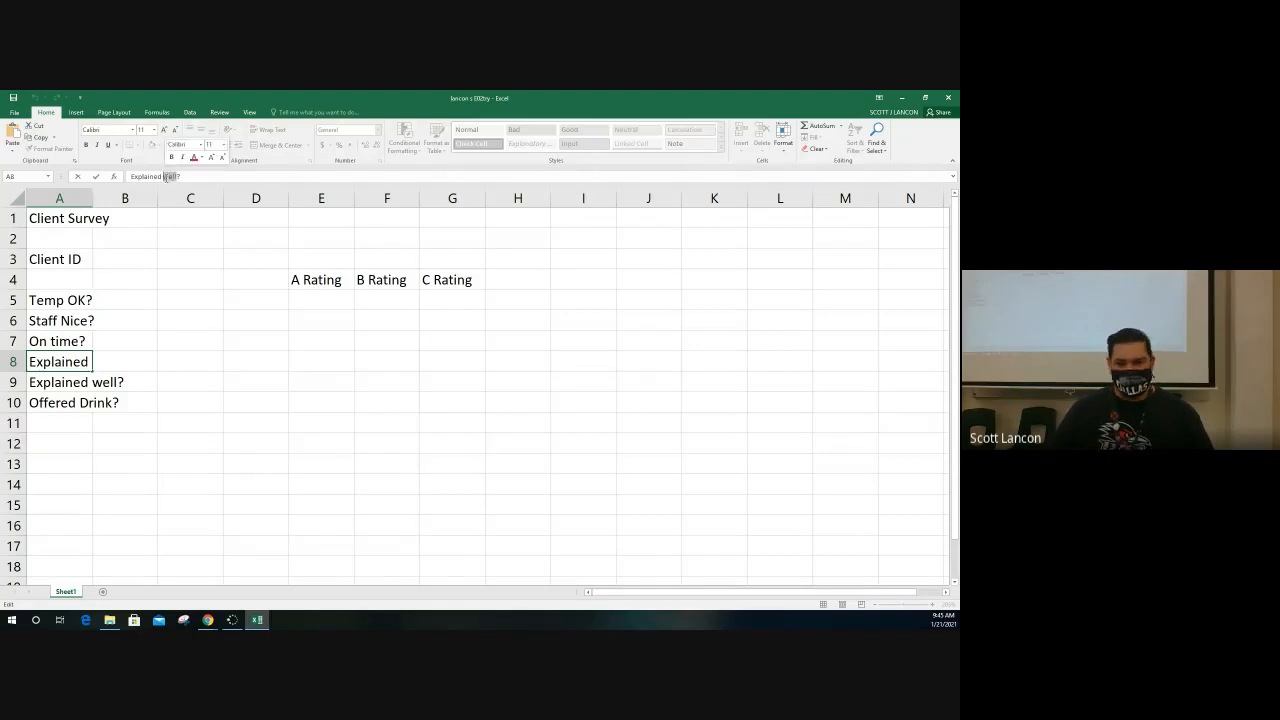
key(BackSpace)
text(in advance)
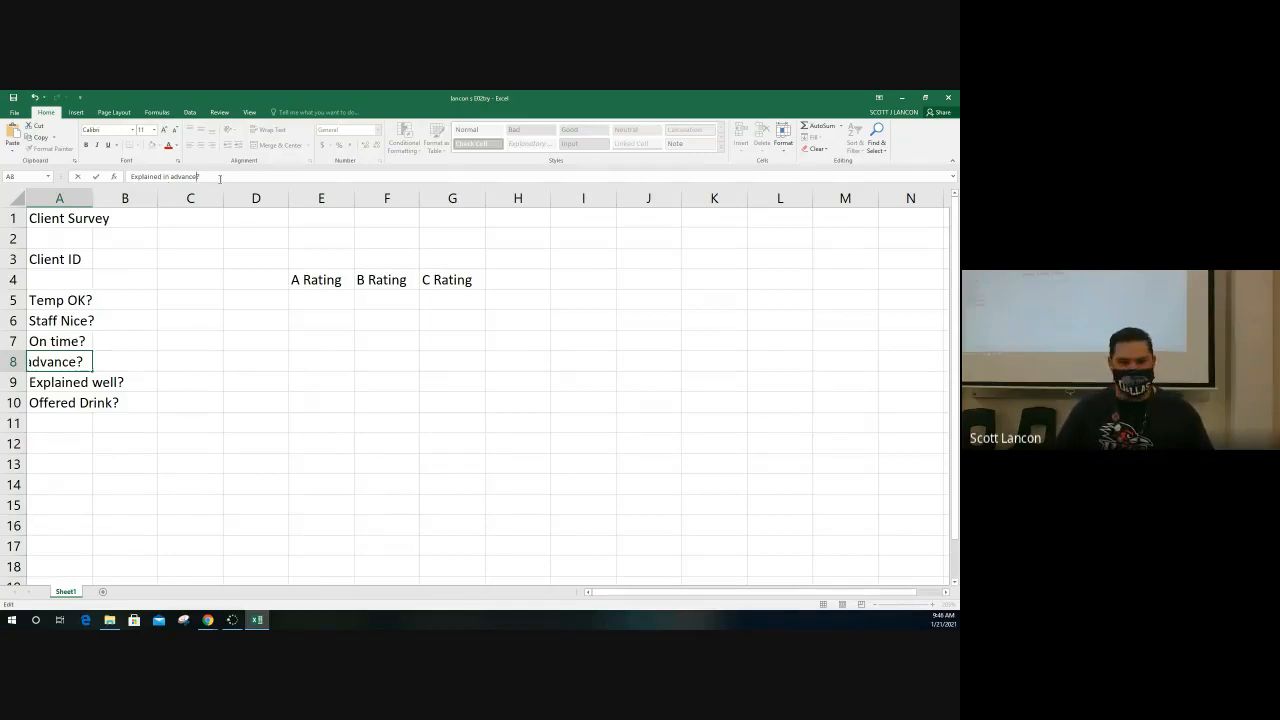
key(Return)
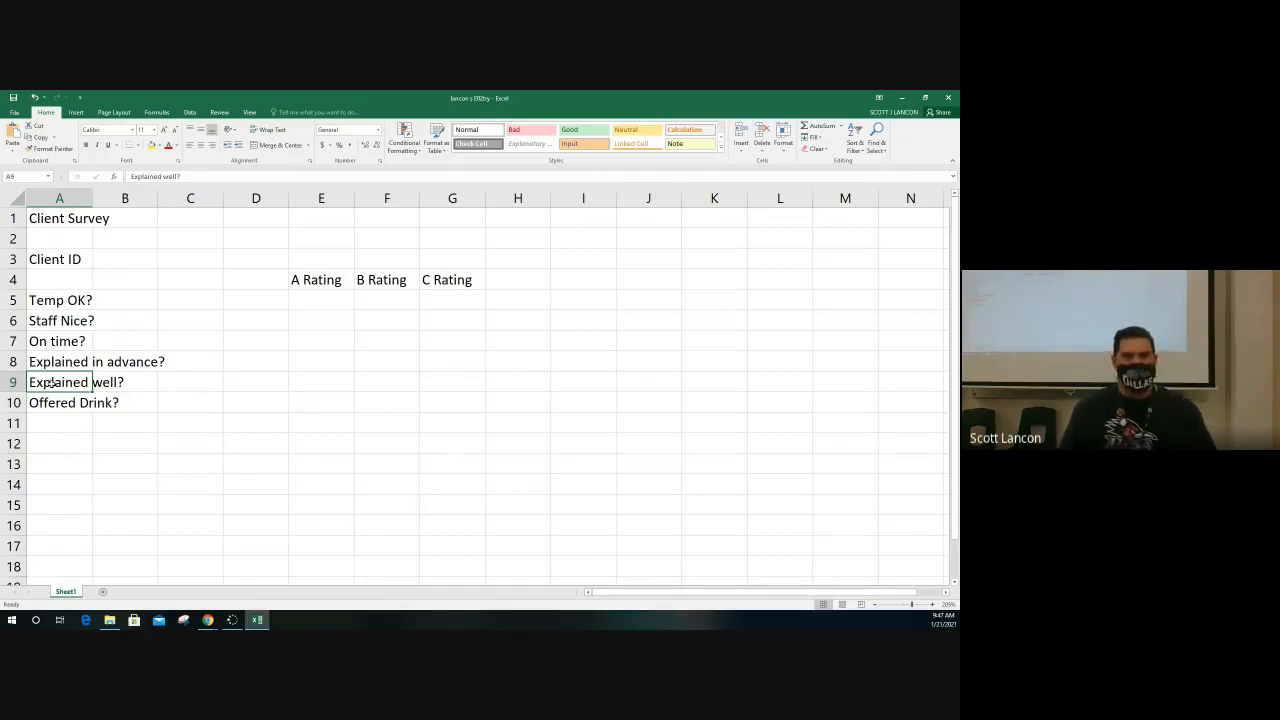
Replace the duplicate question in cell A9 with "Were you relaxed?".
text(Were)
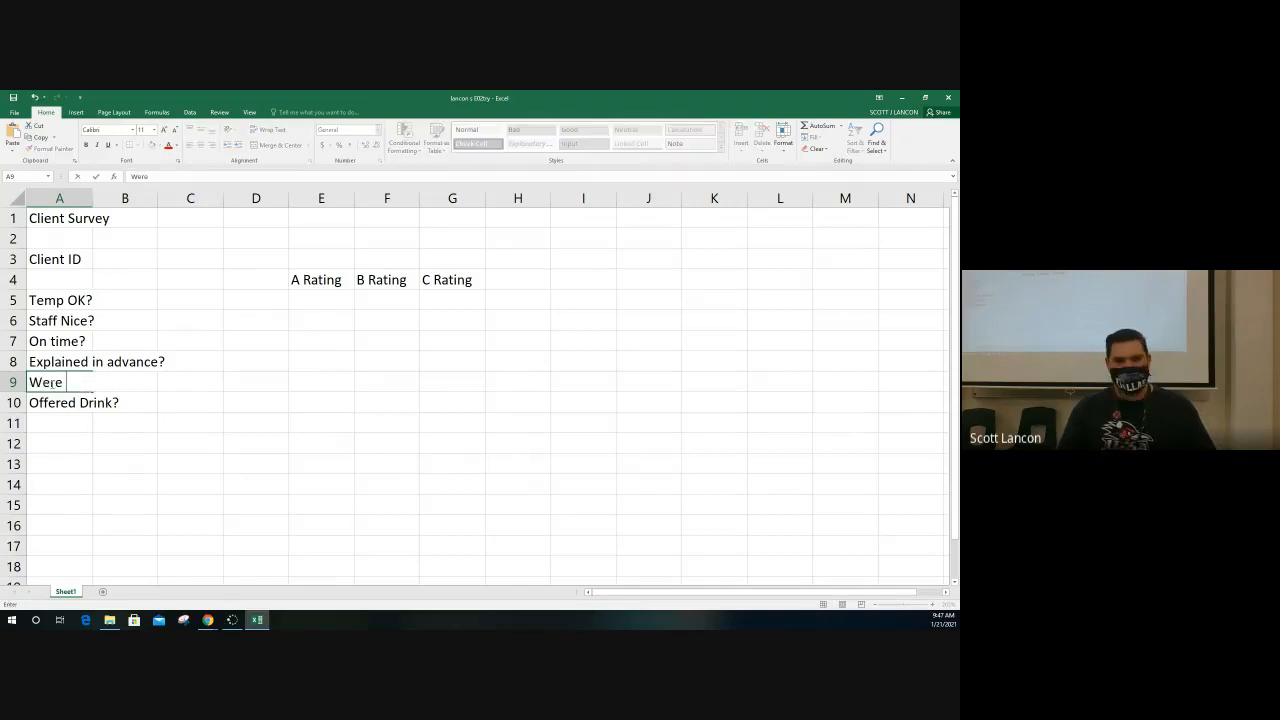
text( you relax)
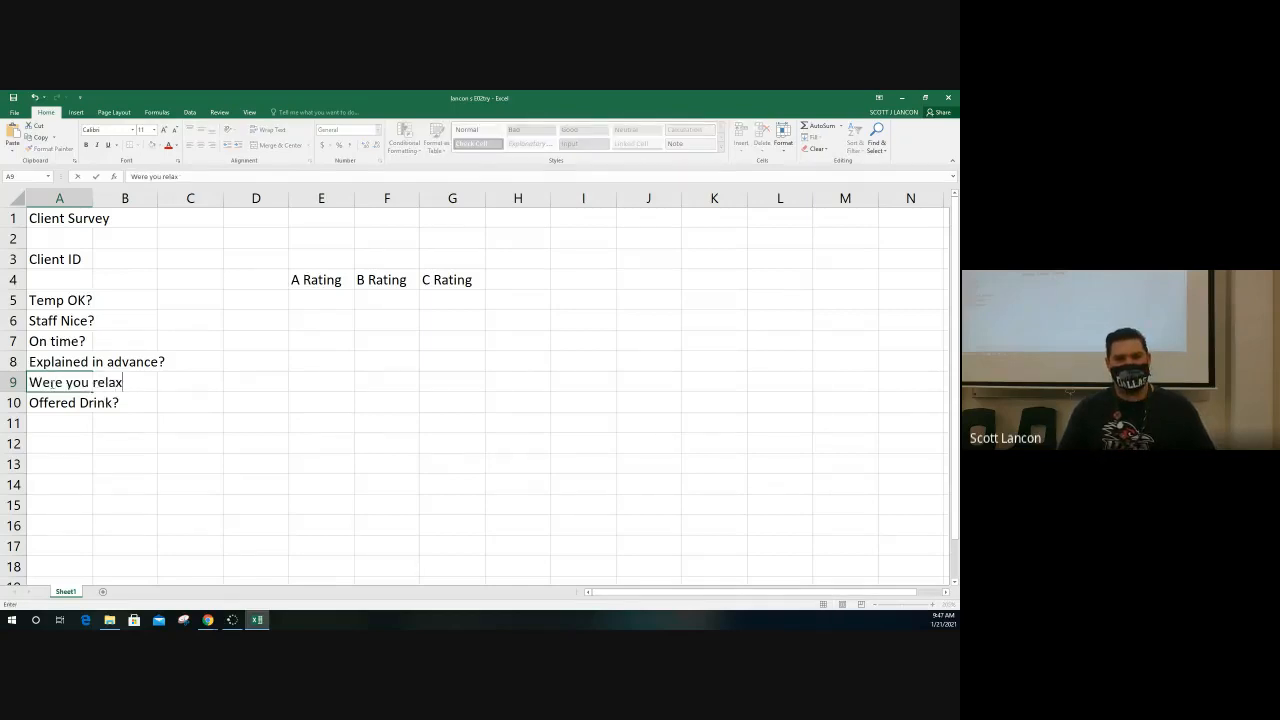
text(ed?)
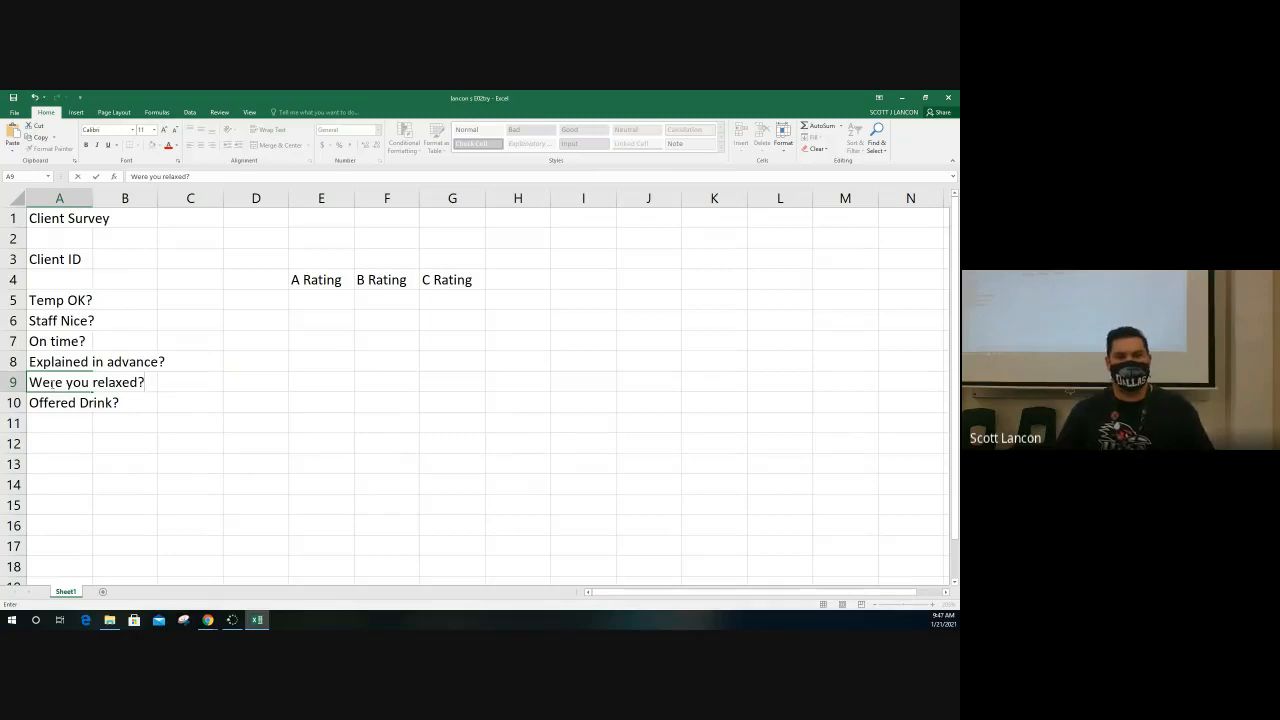
key(Return)
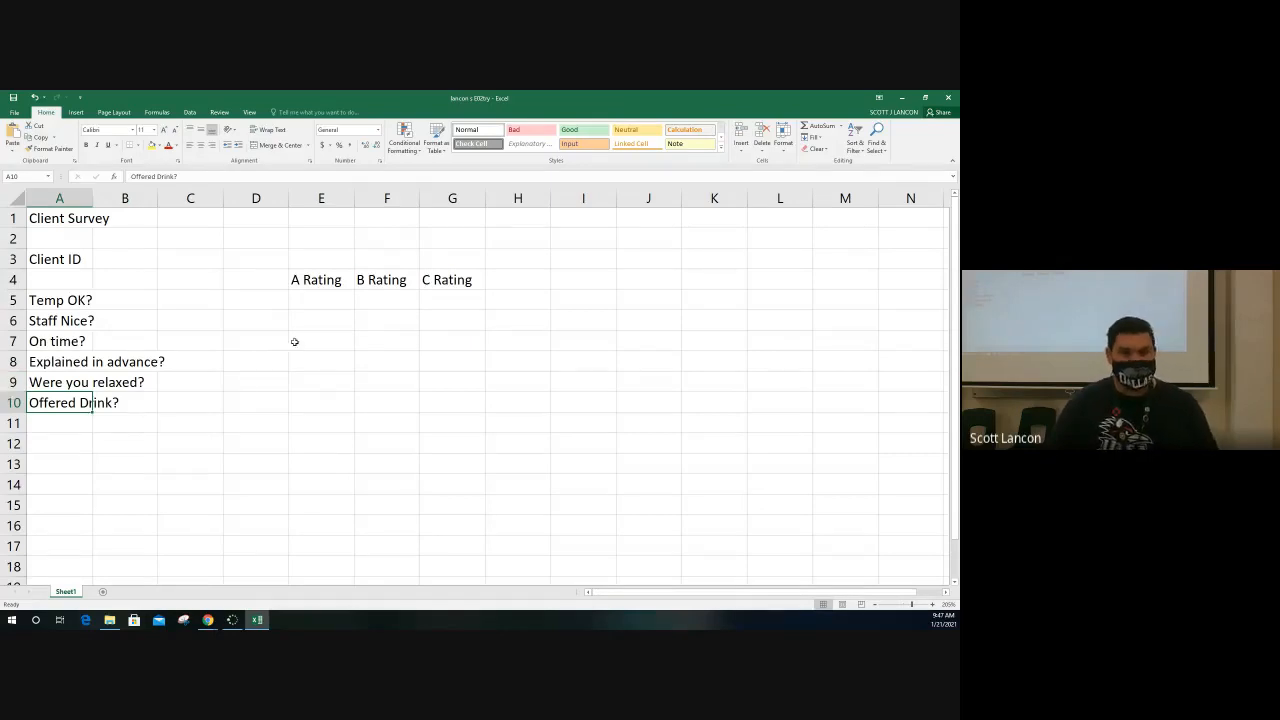
Enter "Yes" in cell E5, under the "A Rating" heading for the "Temp OK?" question.
click(318, 305)
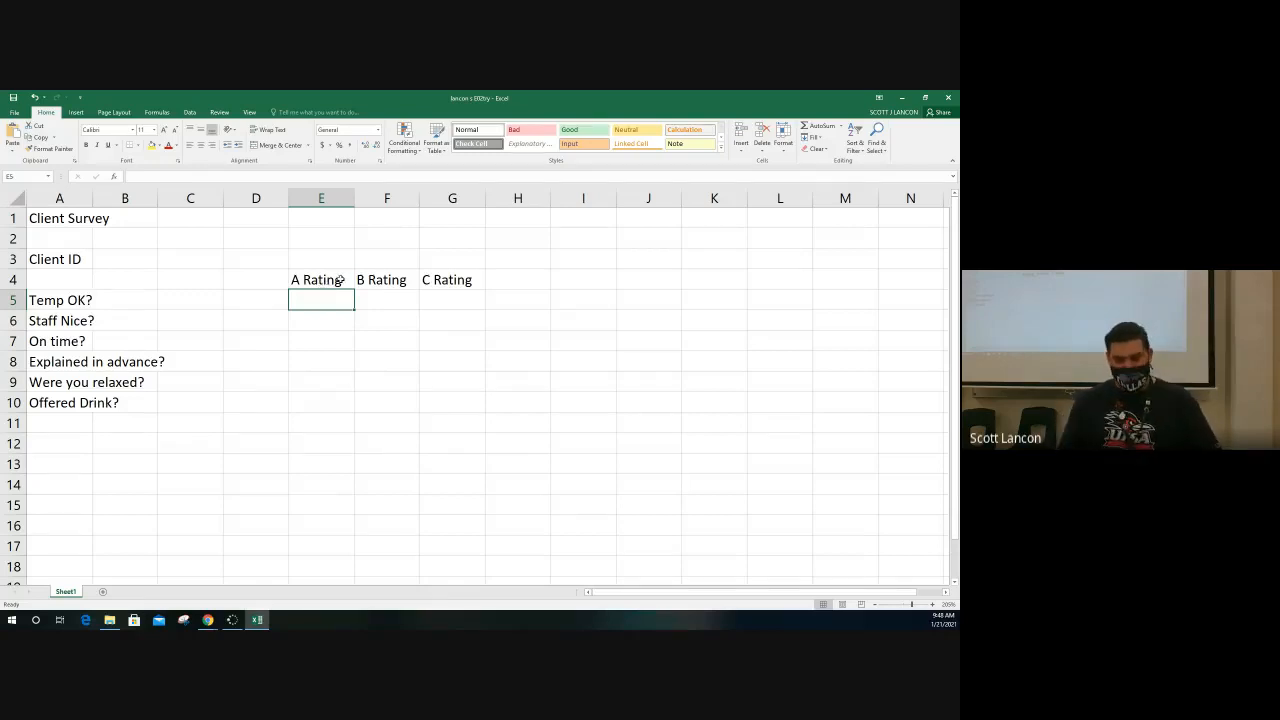
text(Yes)
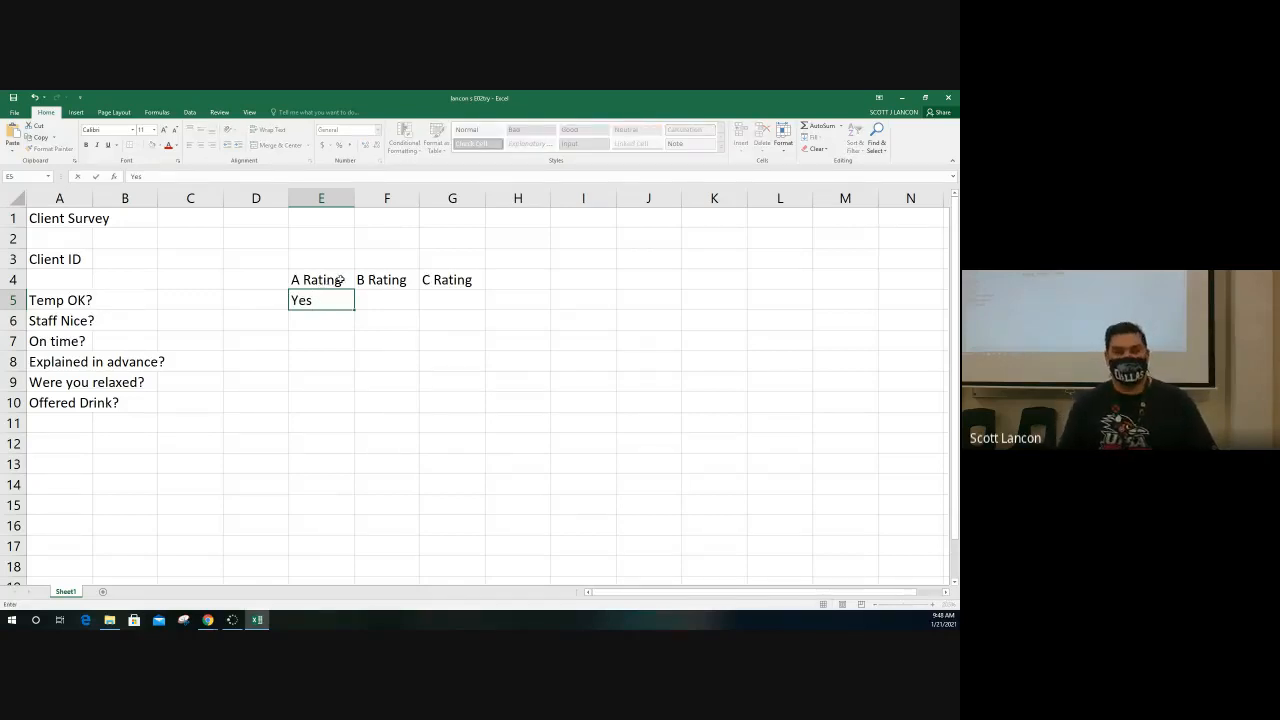
key(Return)
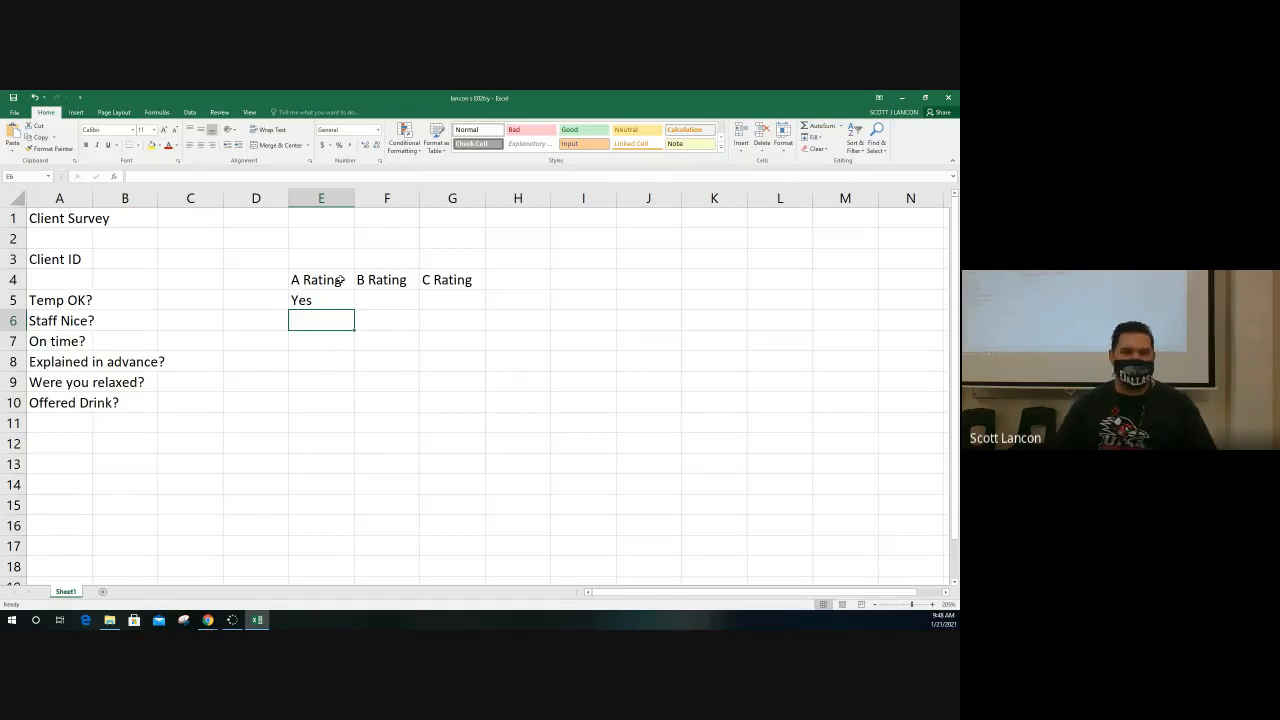
Delete the contents of cell E5 and put "Yes" back in it.
click(321, 301)
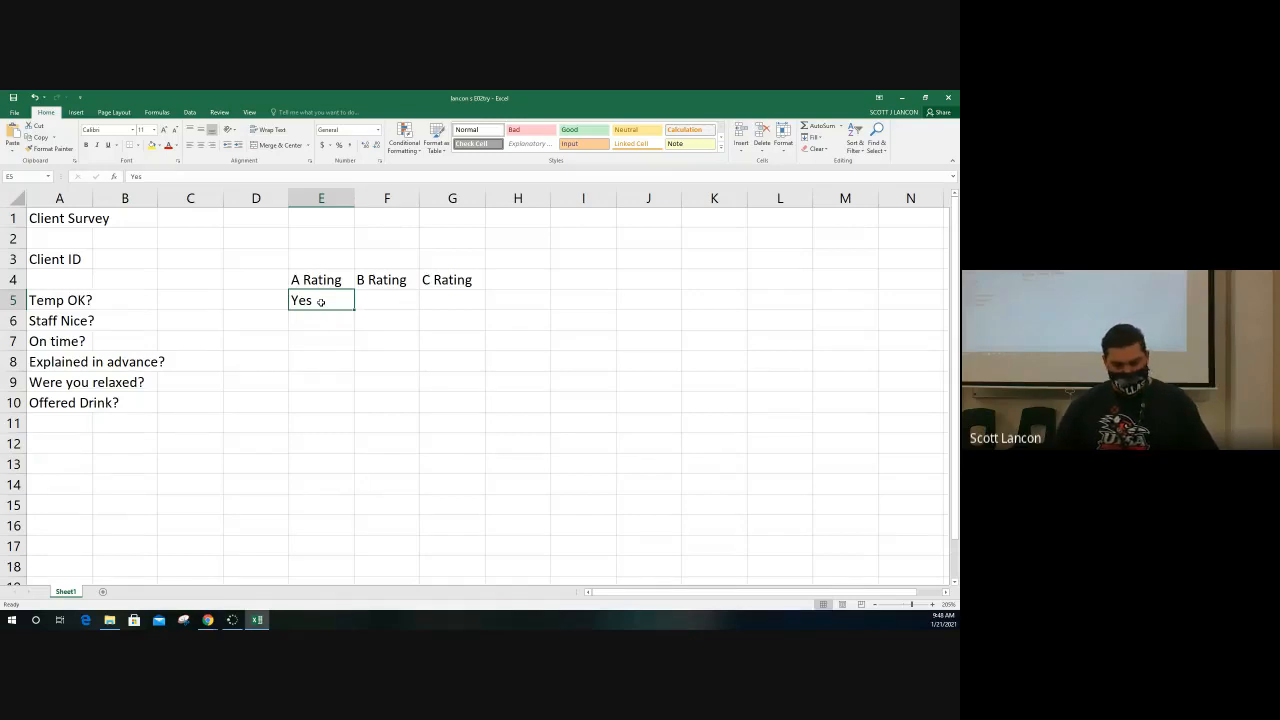
key(Delete)
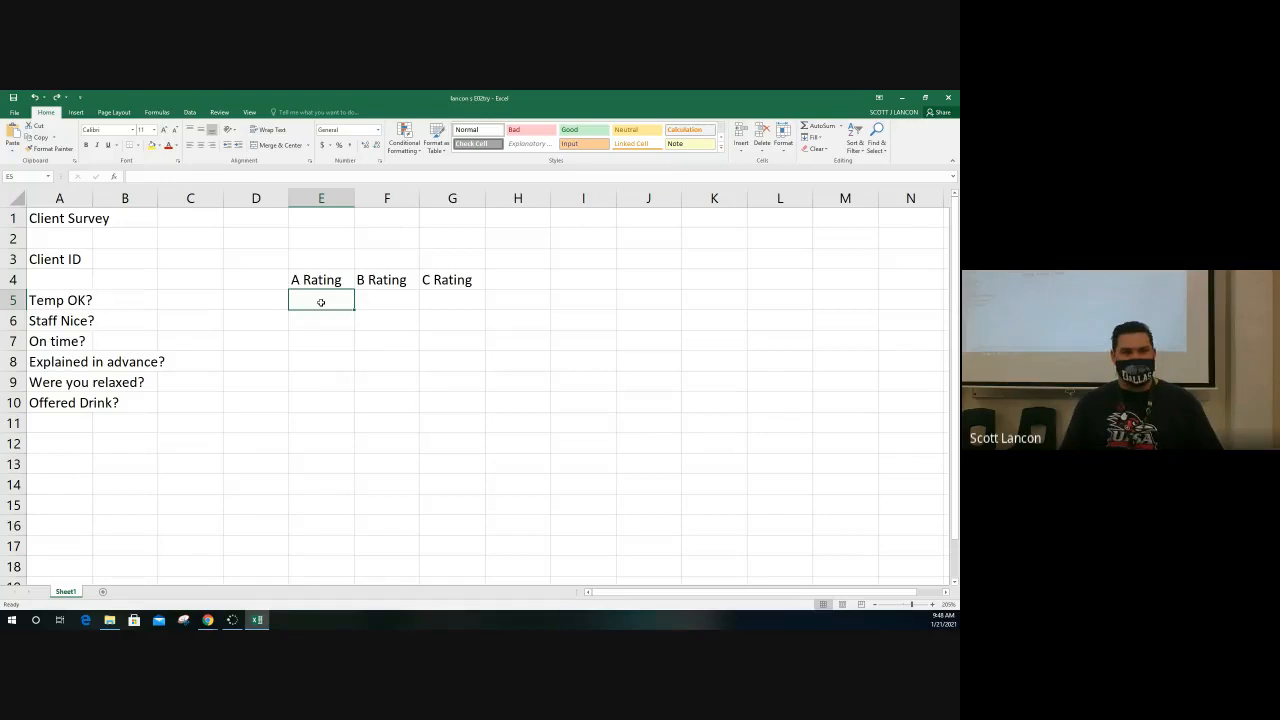
text(Yes)
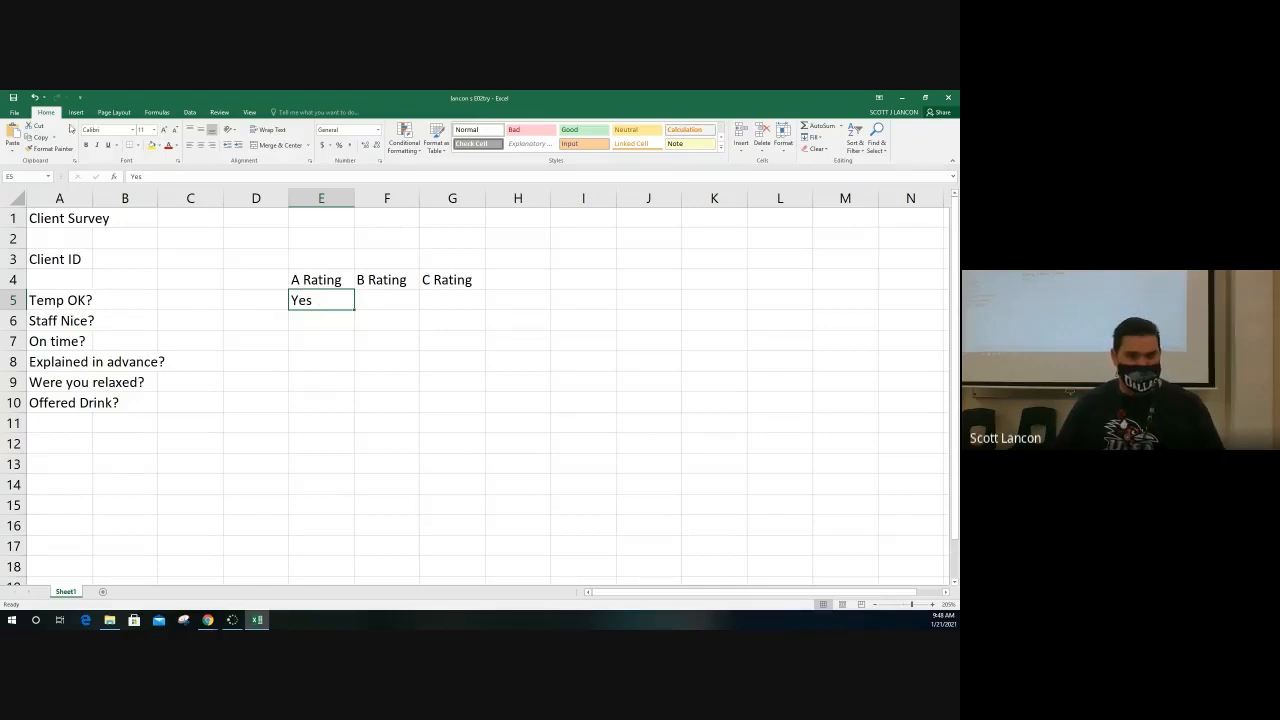
Undo and redo the last change to cell E5 twice.
click(35, 98)
click(57, 98)
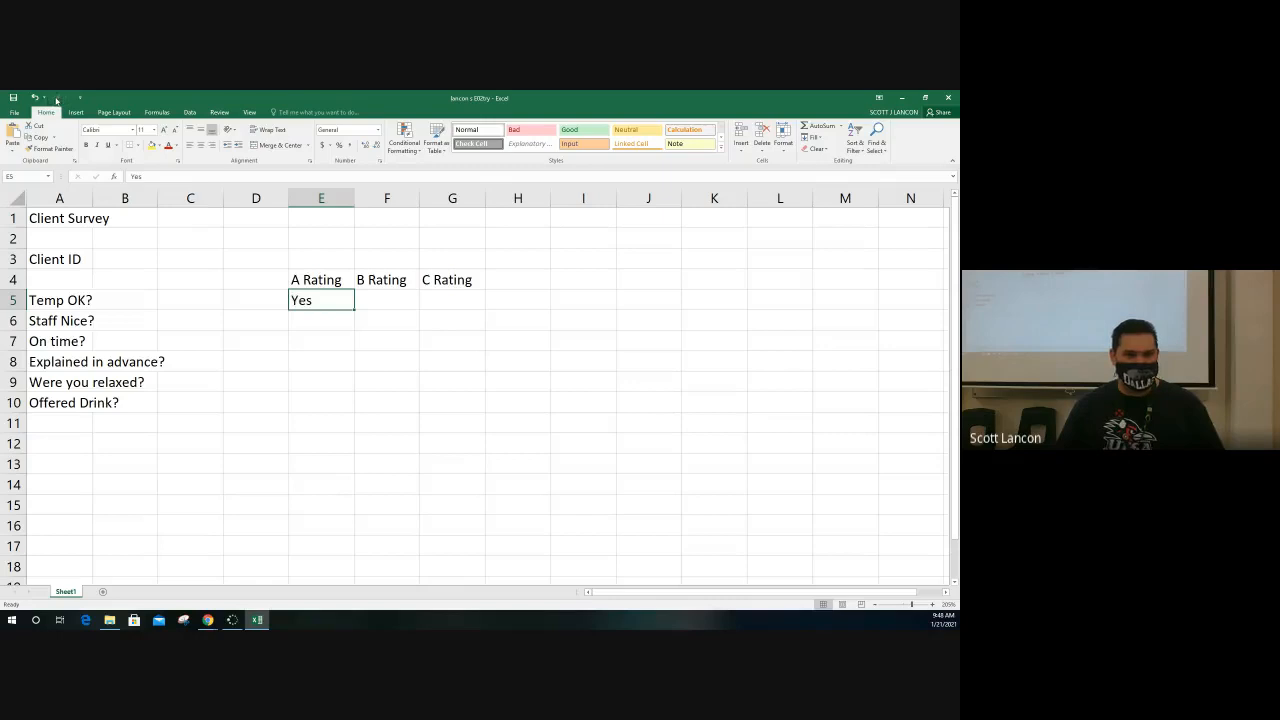
click(35, 98)
click(57, 98)
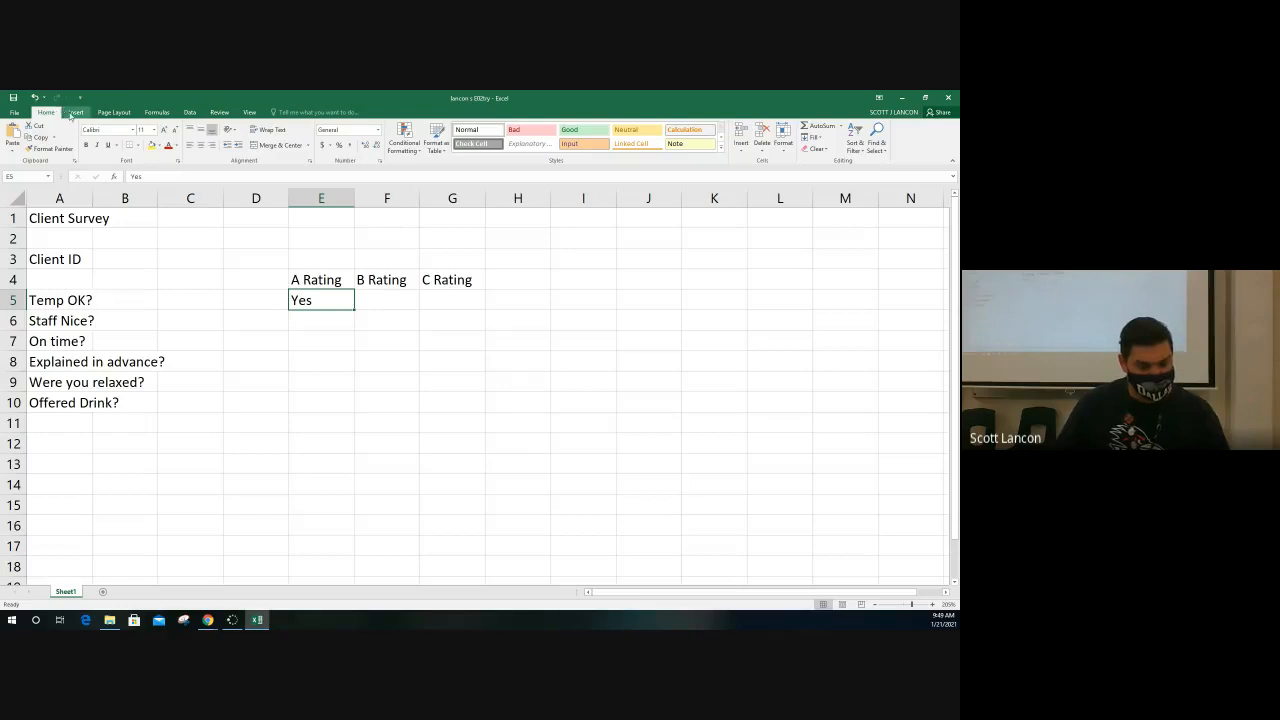
Make the rating column headings in cells E4 to G4 bold.
drag(327, 282, 450, 281)
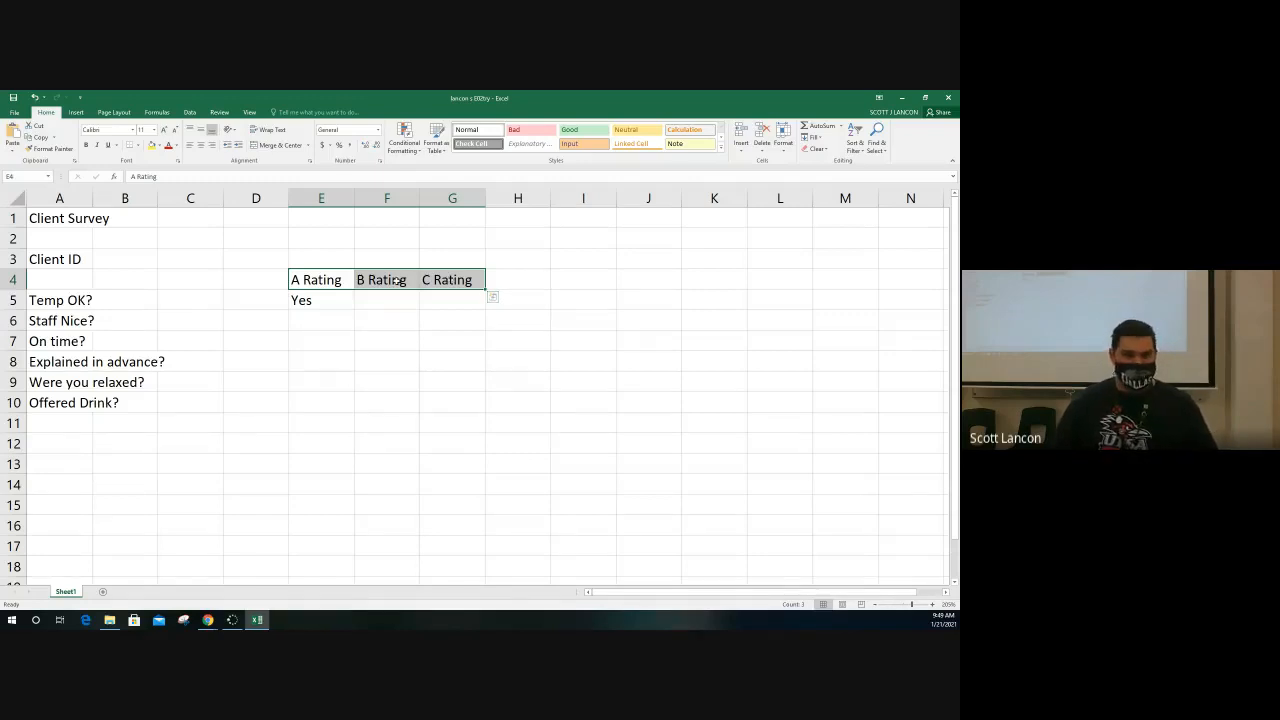
click(317, 283)
drag(318, 281, 453, 283)
key(ctrl+c)
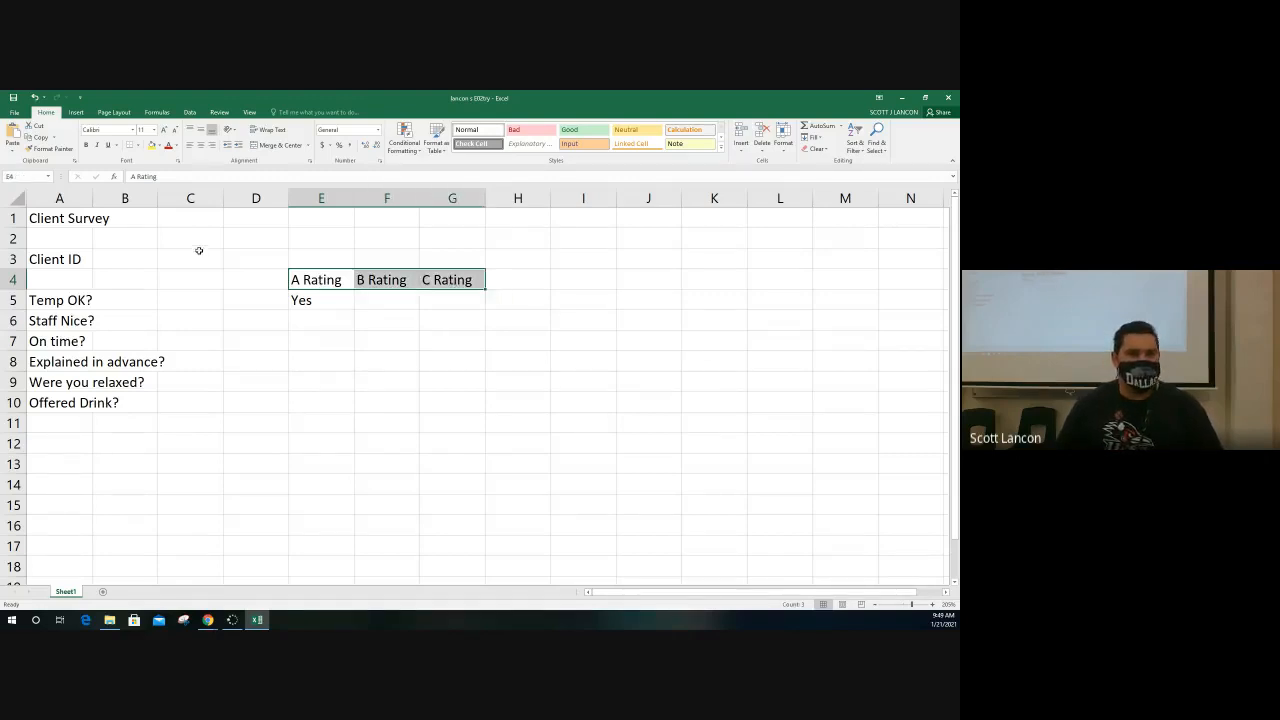
click(86, 145)
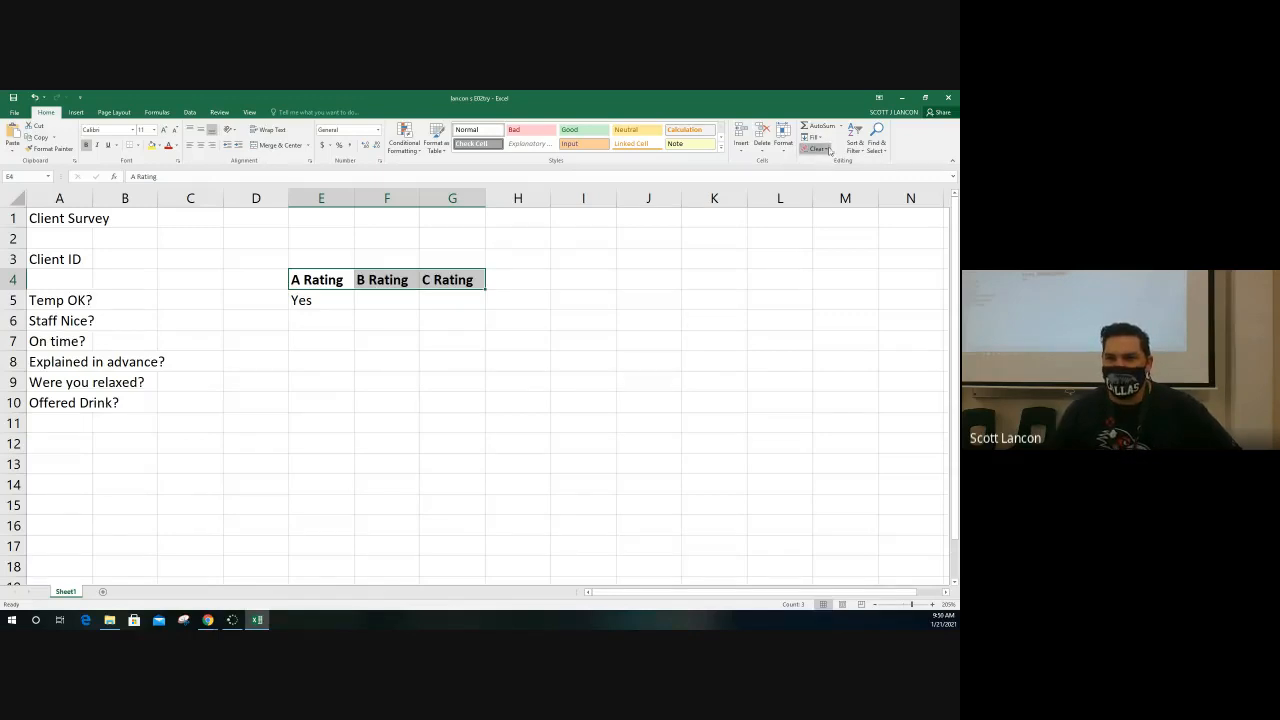
Clear all contents and formatting from heading cells E4 to G4, and undo the clearing.
click(829, 151)
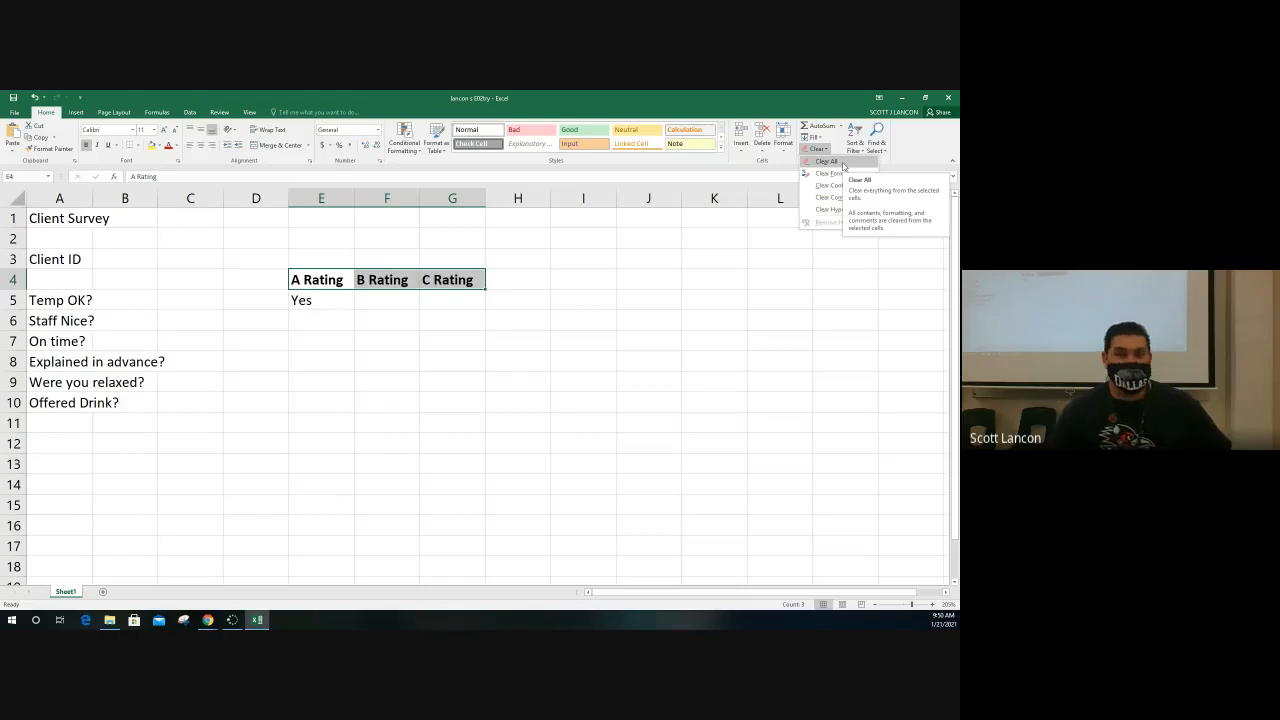
click(843, 162)
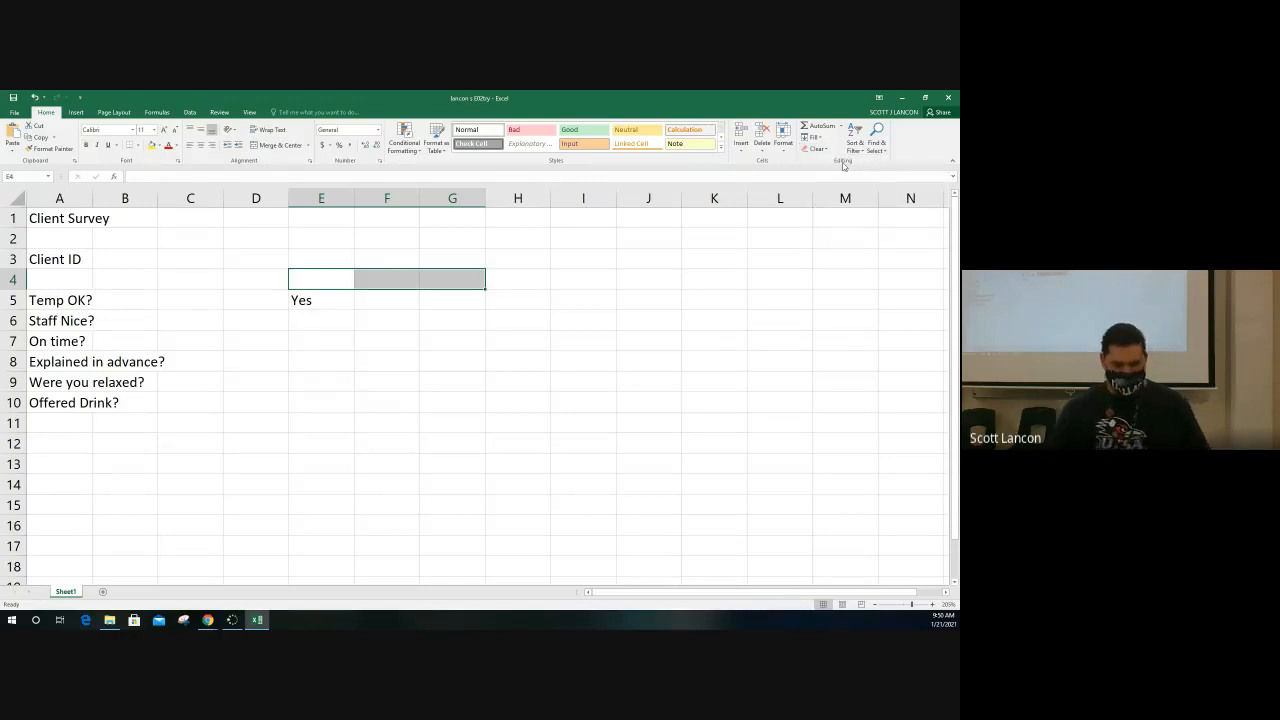
key(ctrl+z)
Clear only the formatting from the rating headings in cells E4 to G4.
click(818, 148)
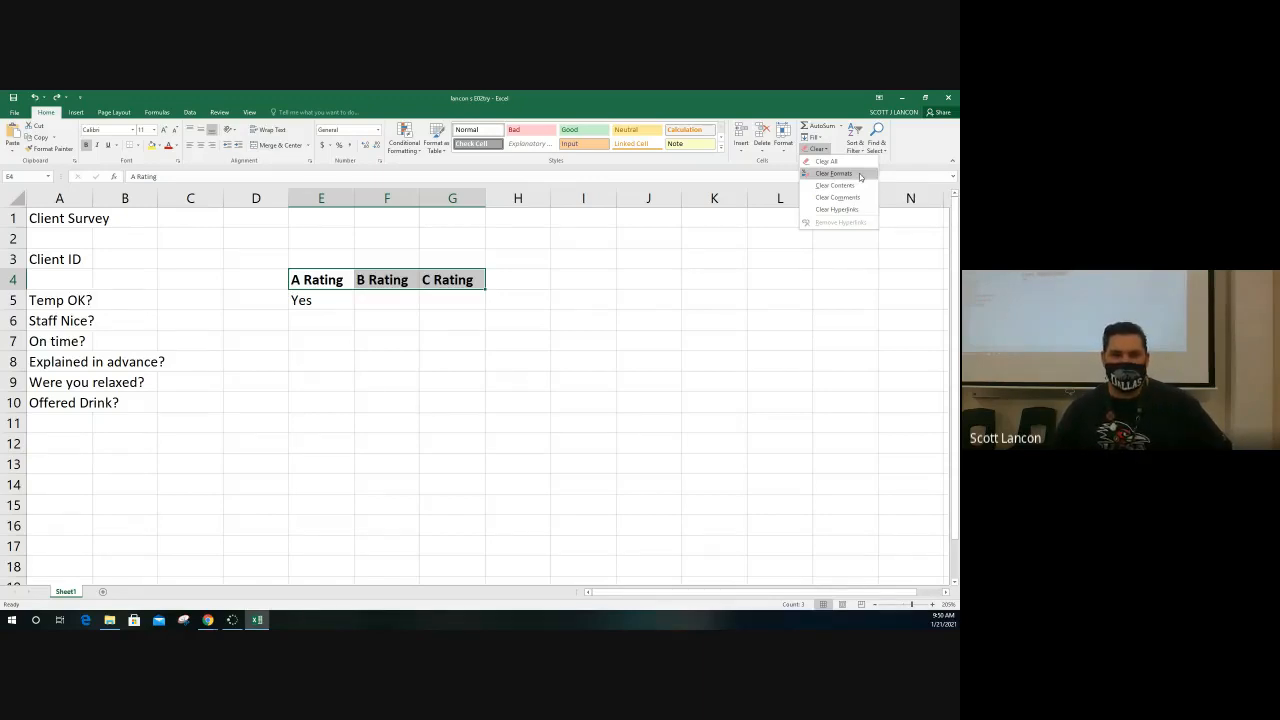
click(859, 175)
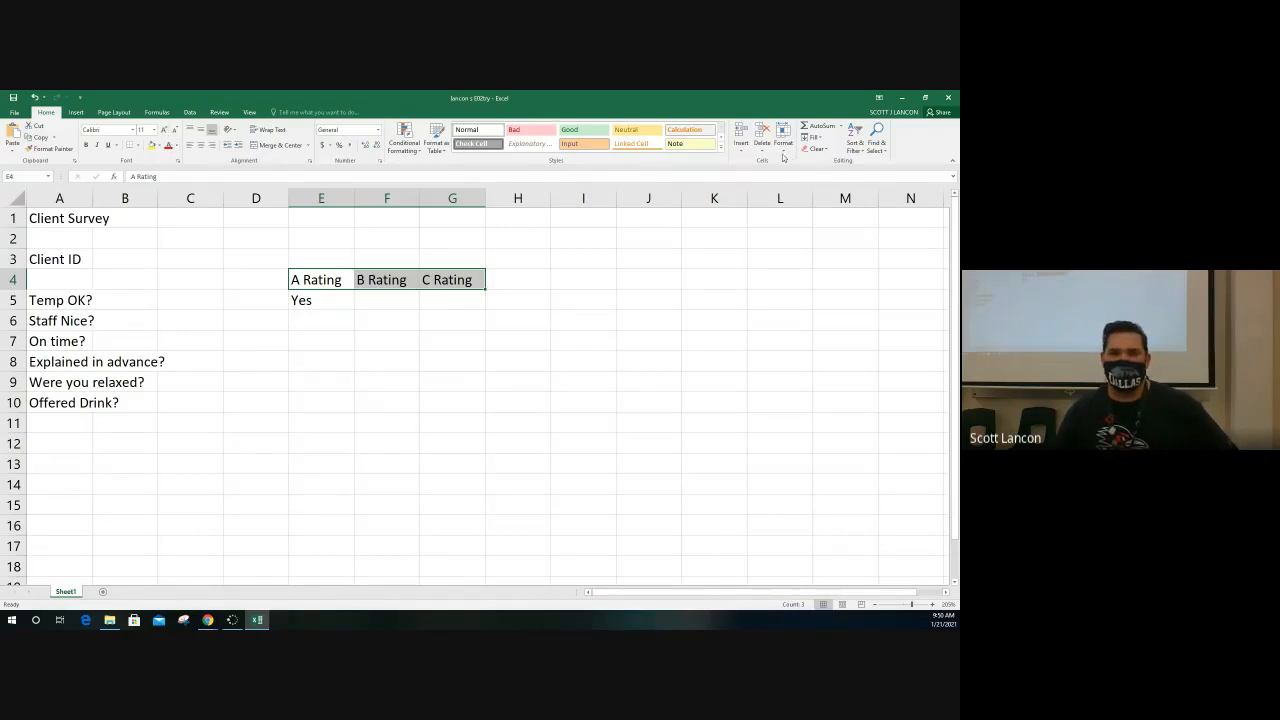
Apply the Good cell style to headings E4 to G4 and clear only their contents.
click(815, 148)
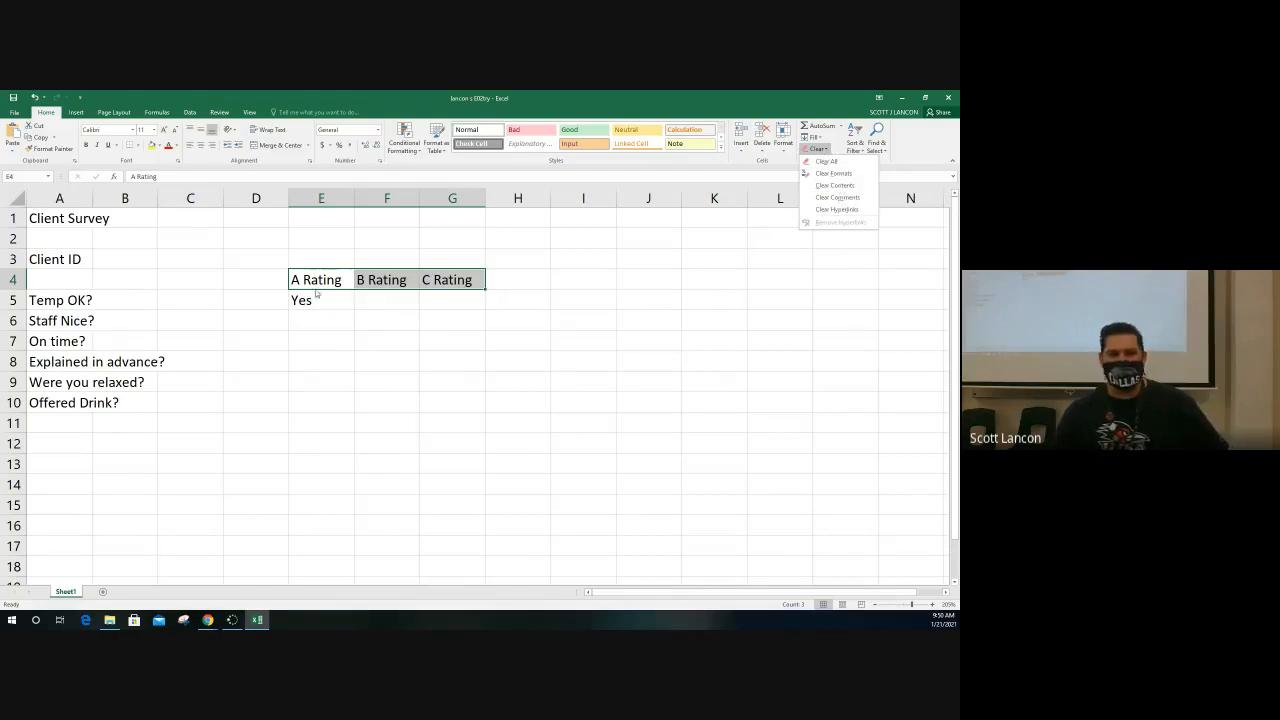
click(580, 134)
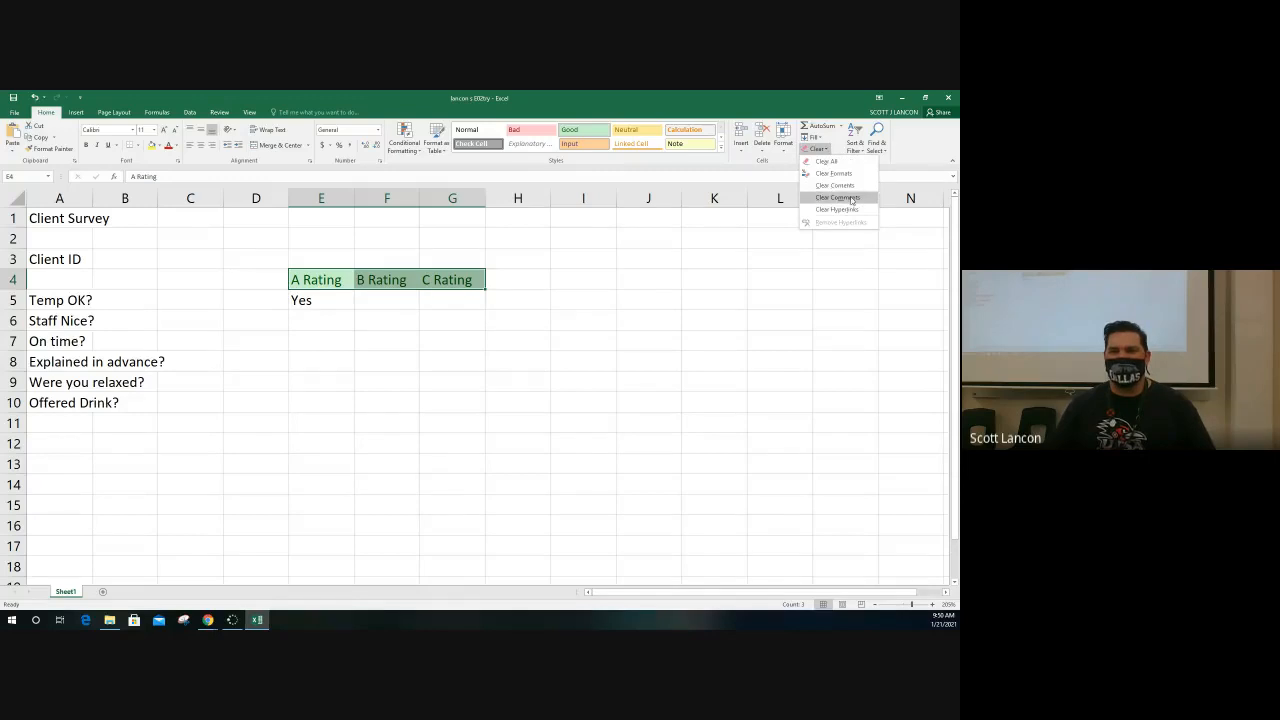
click(850, 186)
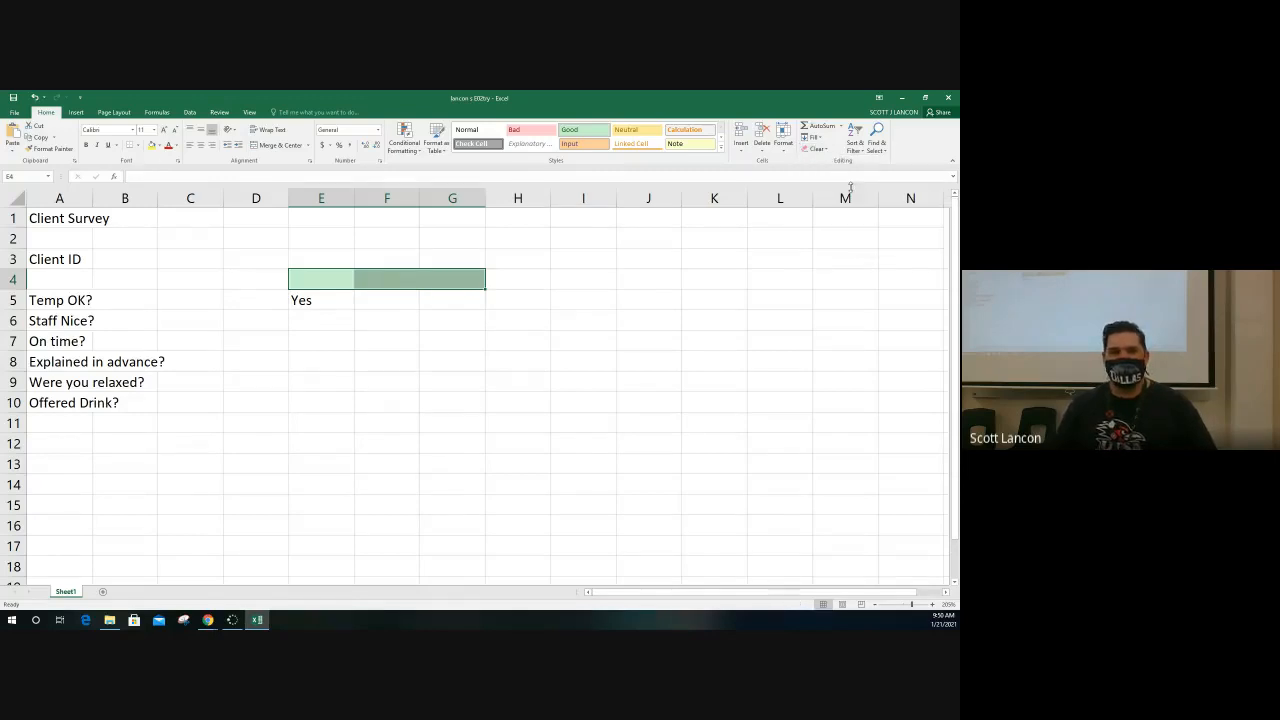
Check the cleared cells E4 to G4, and undo the content clearing and the Good cell style.
click(326, 286)
click(447, 279)
click(394, 280)
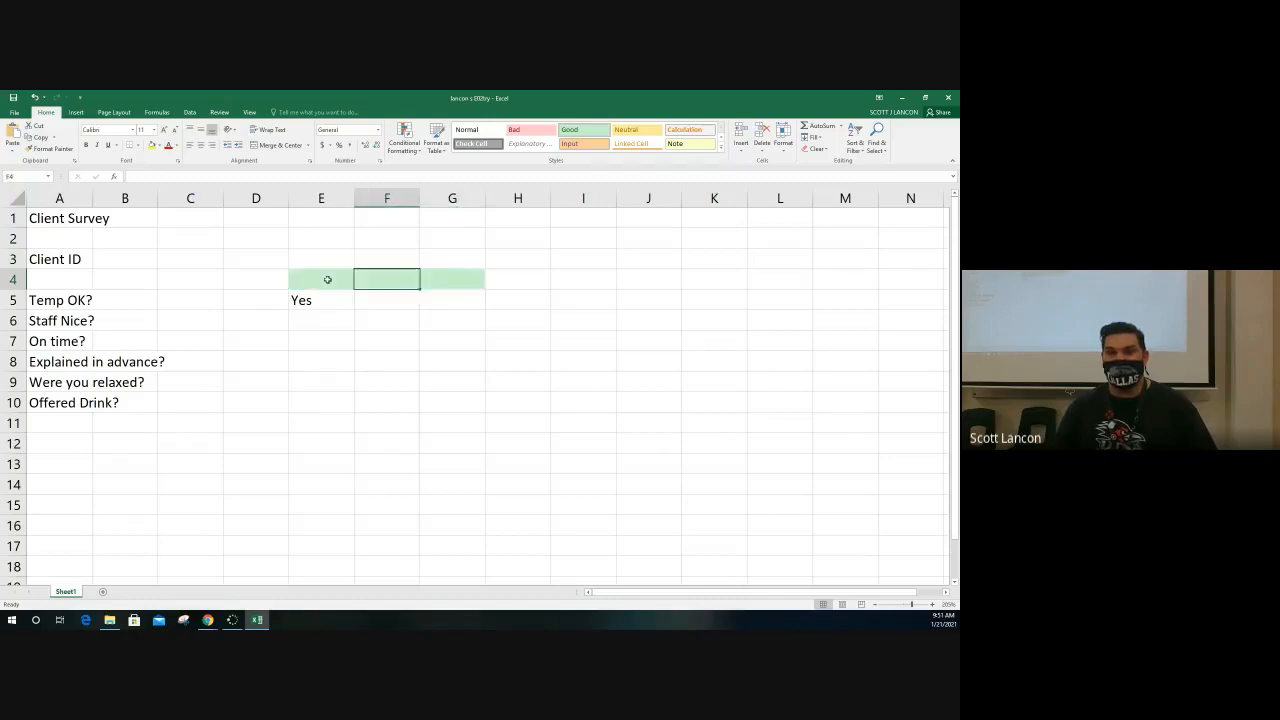
click(327, 280)
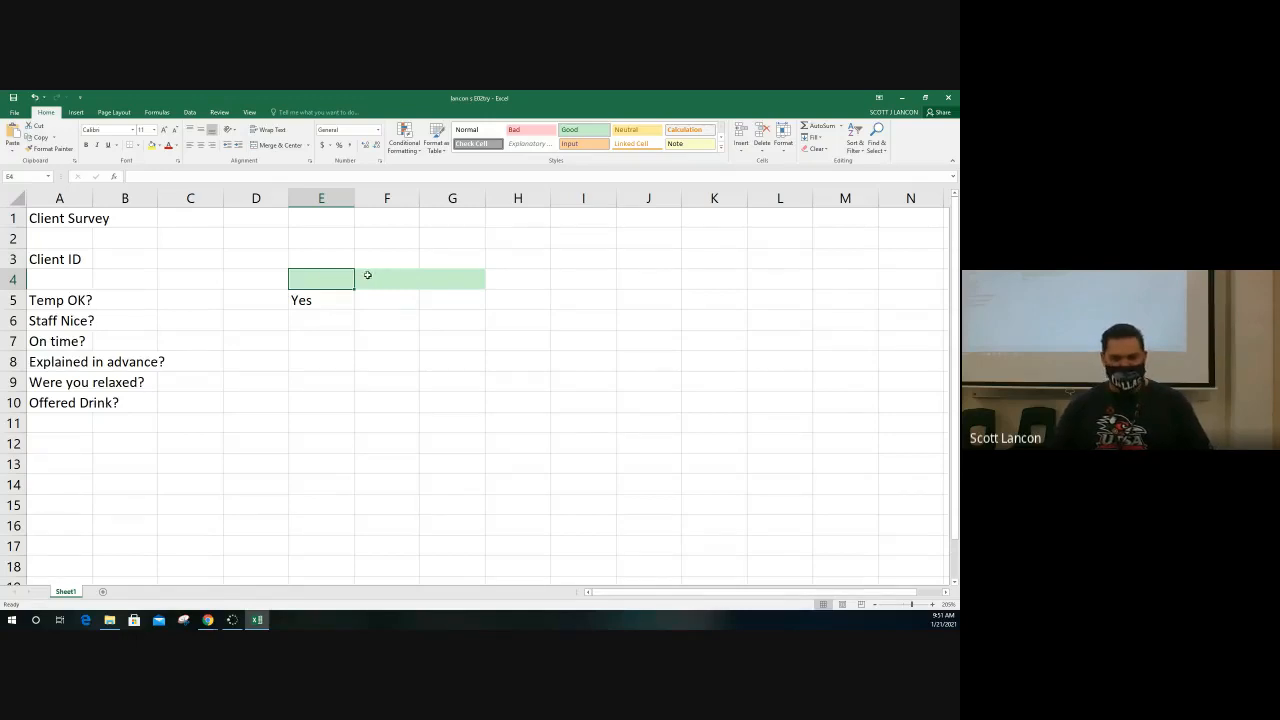
key(ctrl+v)
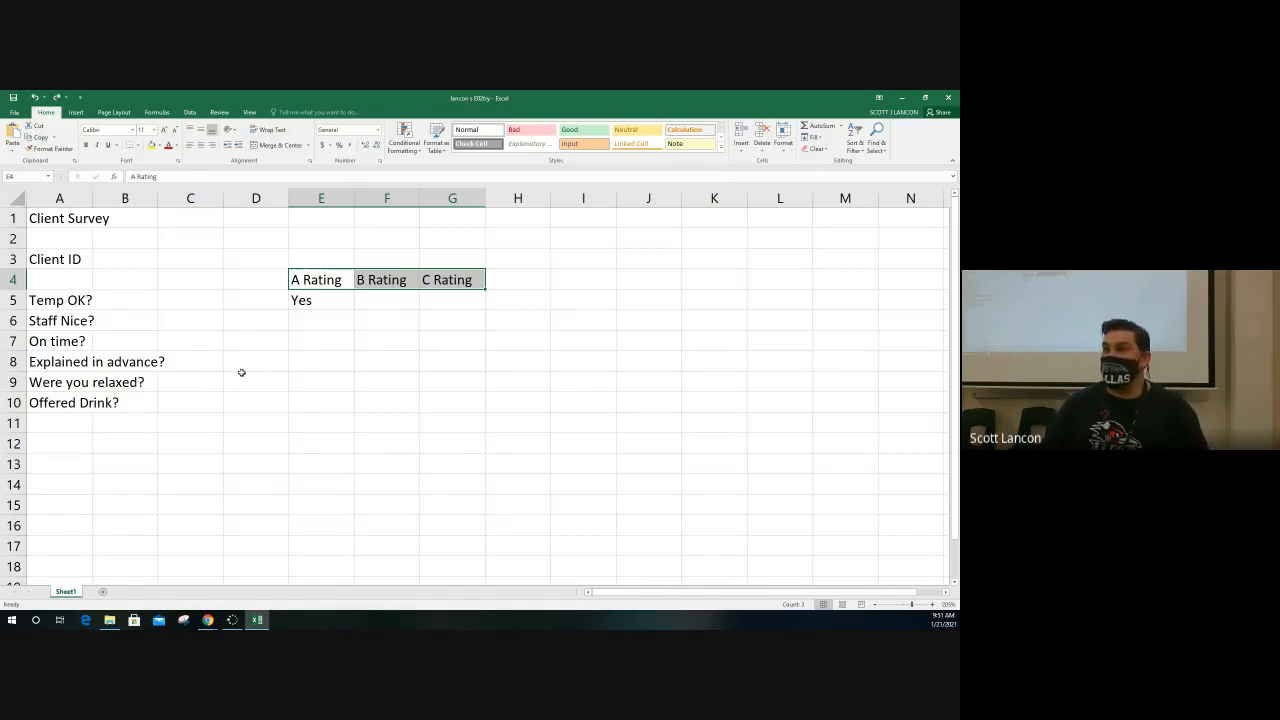
scroll(235, 372, down, 20)
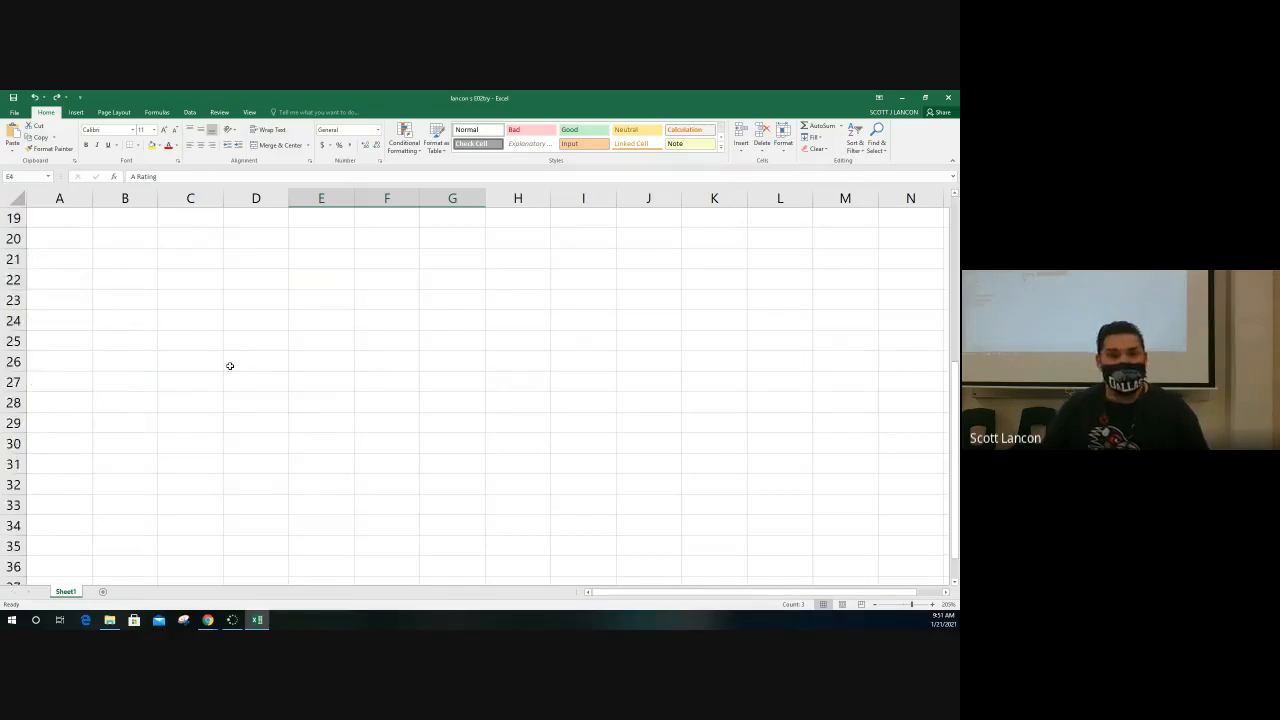
scroll(232, 361, down, 20)
scroll(219, 338, down, 20)
scroll(222, 317, down, 12)
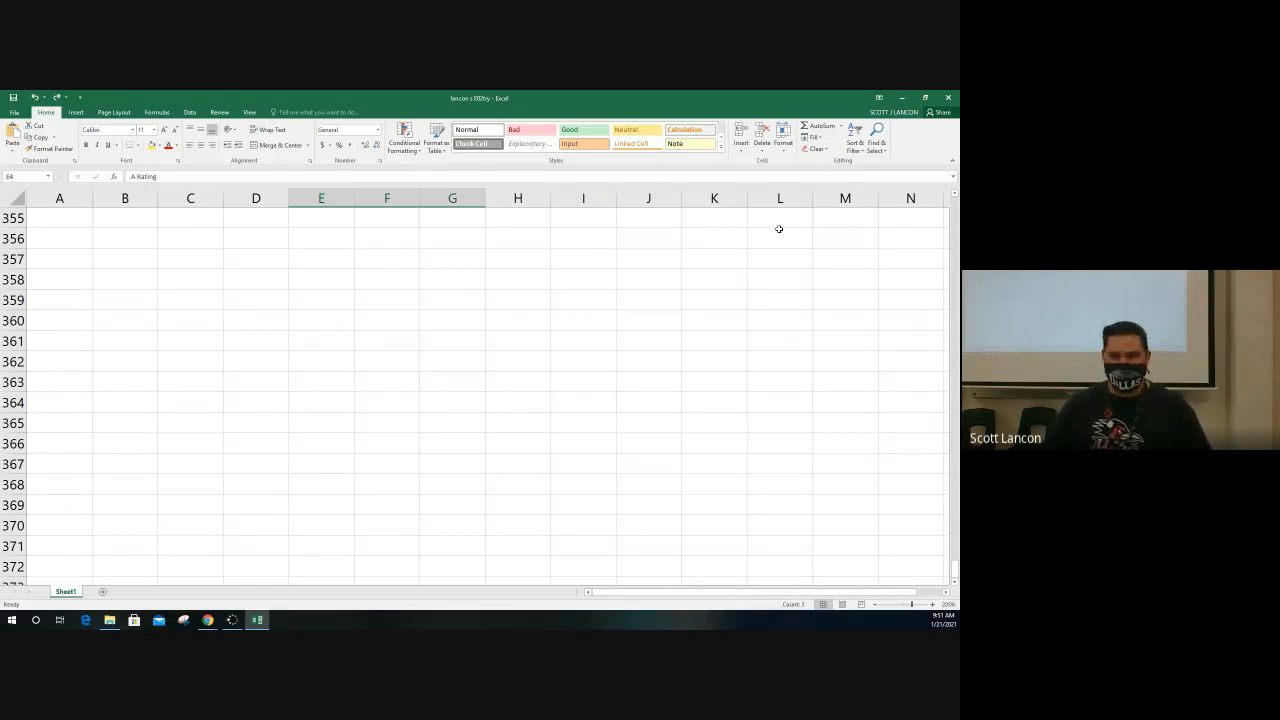
click(957, 208)
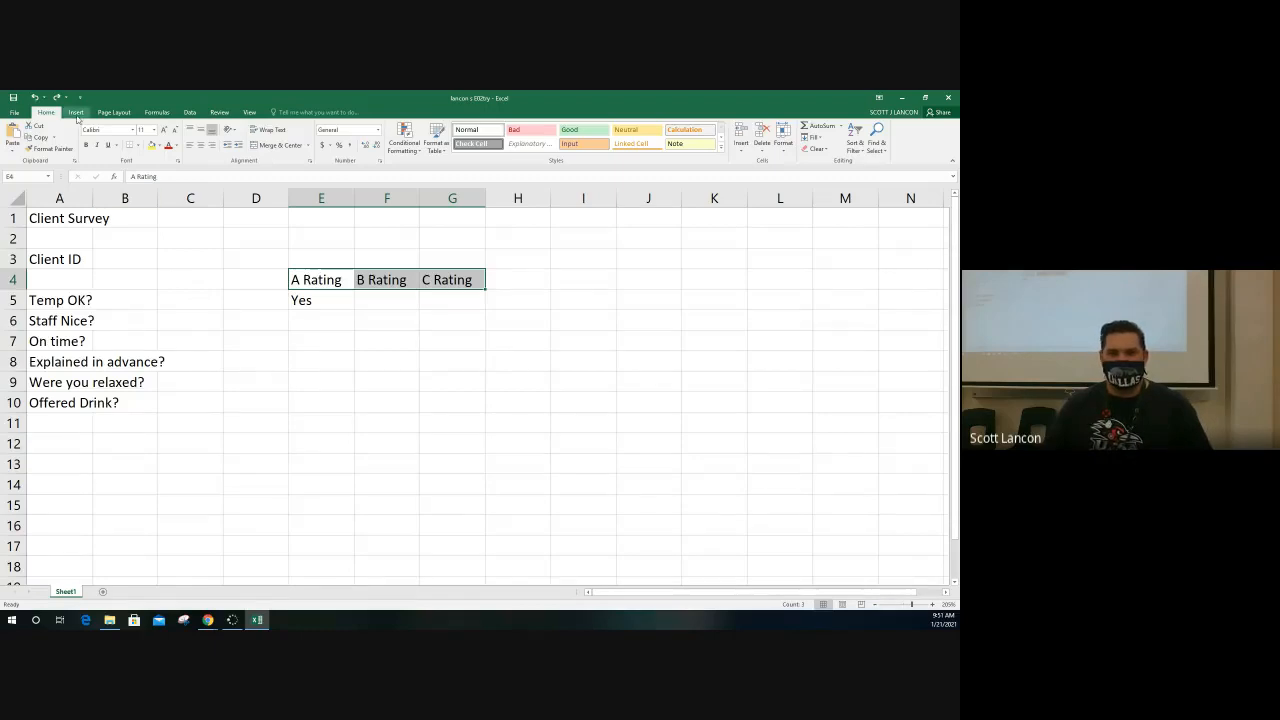
Switch the worksheet to Page Layout view and examine the left, center and right header sections of the first page.
click(75, 112)
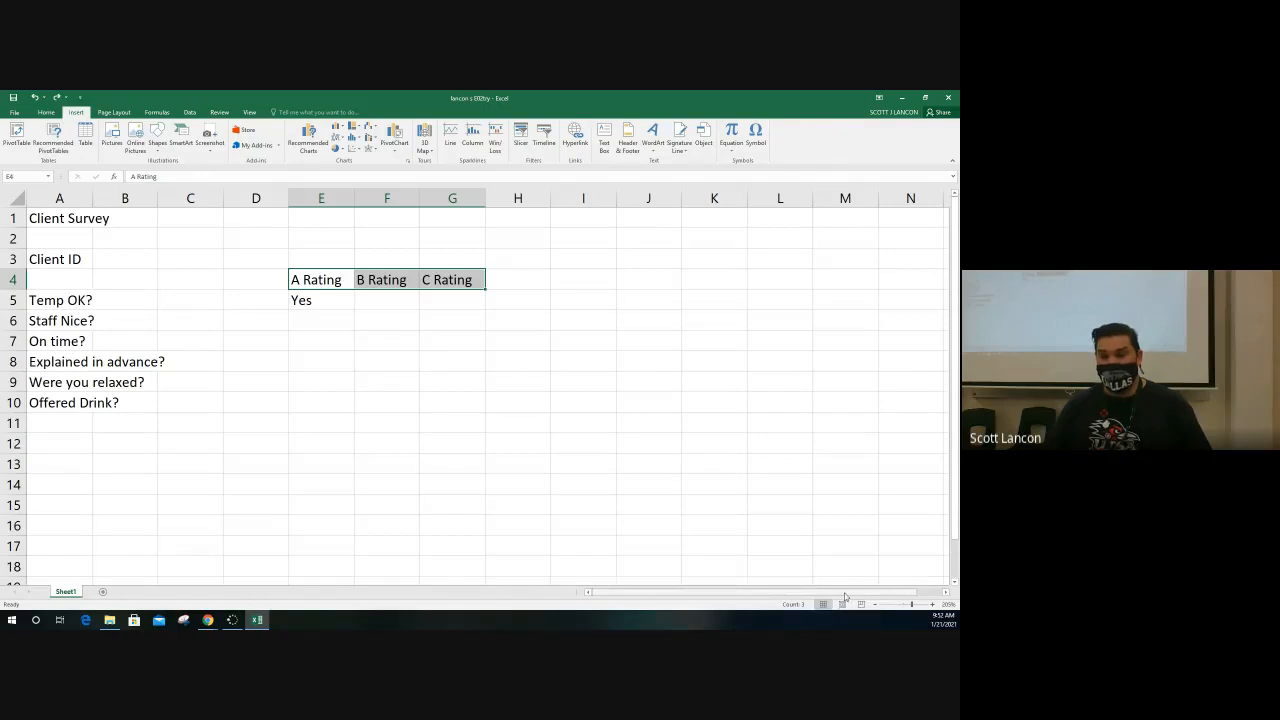
click(842, 606)
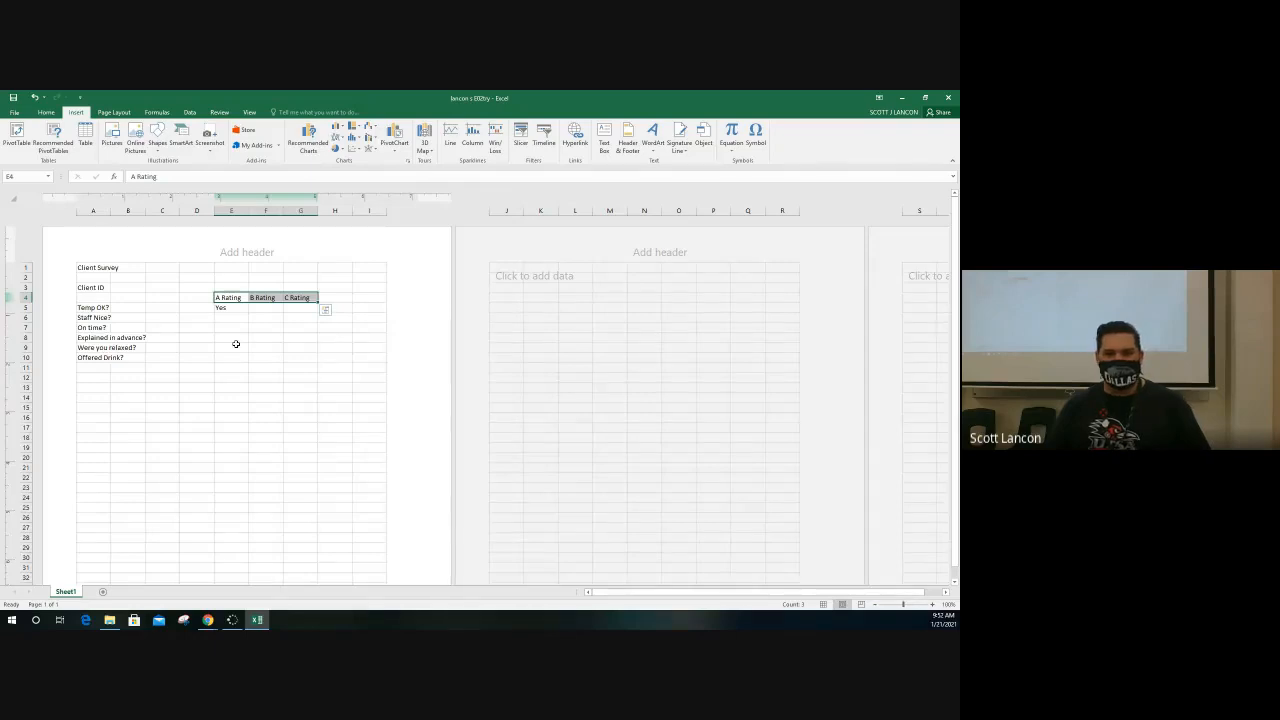
click(251, 252)
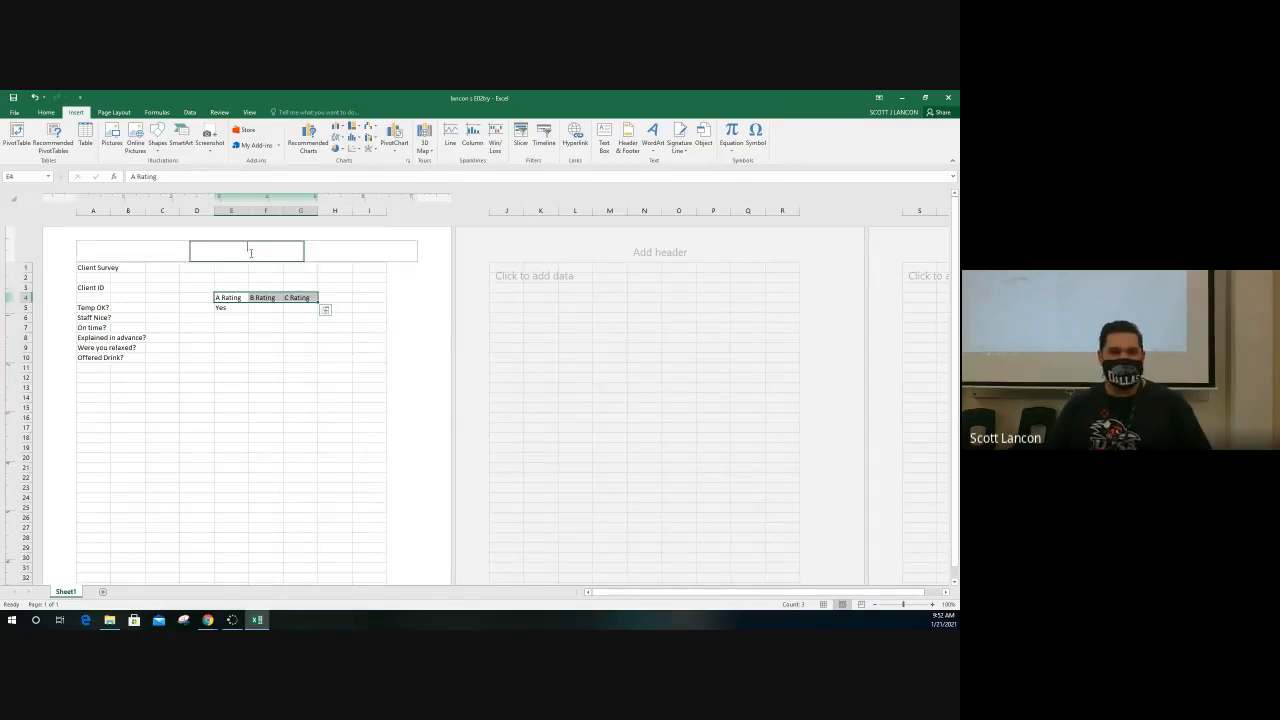
click(177, 257)
click(235, 255)
click(320, 251)
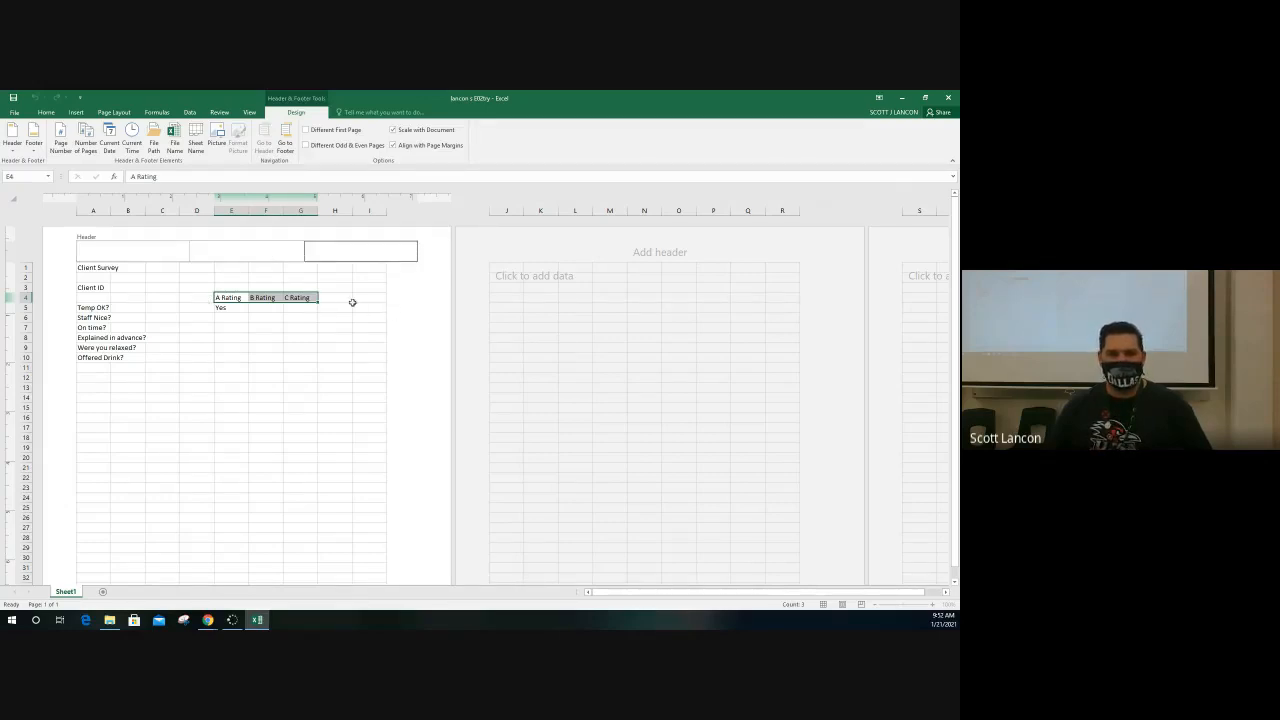
Examine the left, center and right footer sections of the first page and return to the cells.
click(238, 276)
scroll(273, 310, down, 2)
scroll(273, 310, down, 5)
click(237, 493)
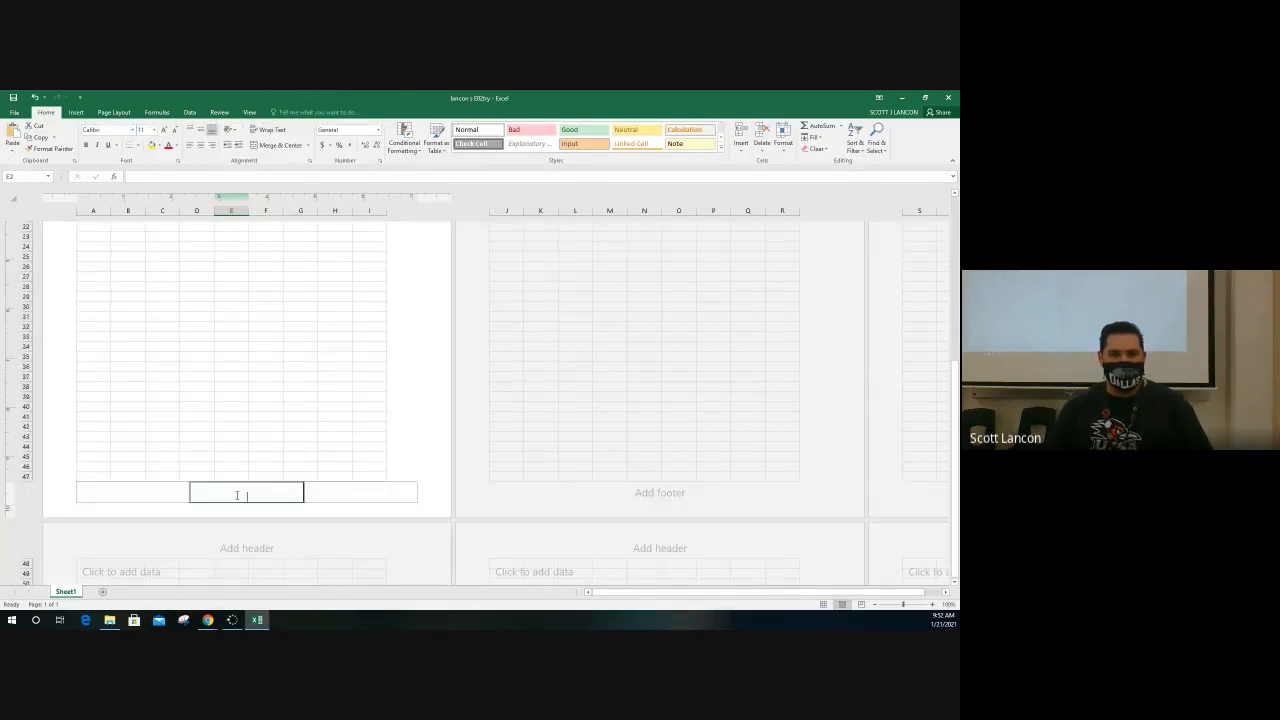
click(153, 490)
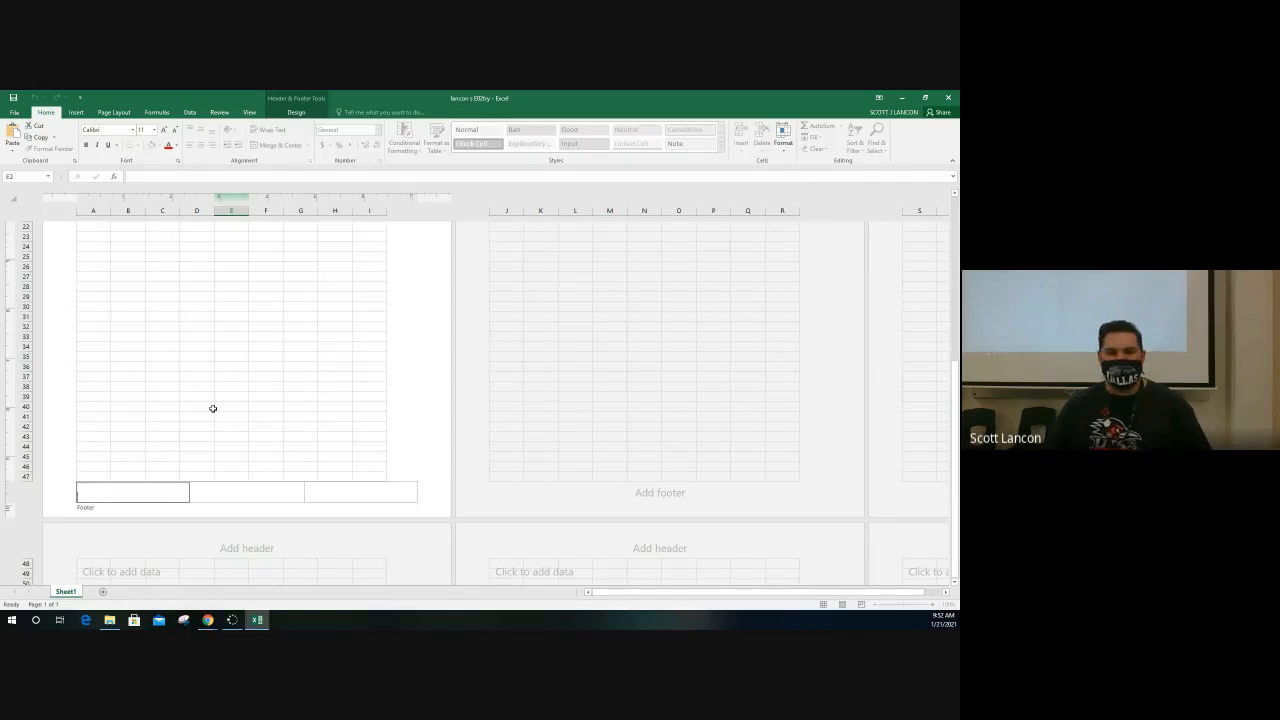
click(318, 491)
click(243, 493)
click(160, 493)
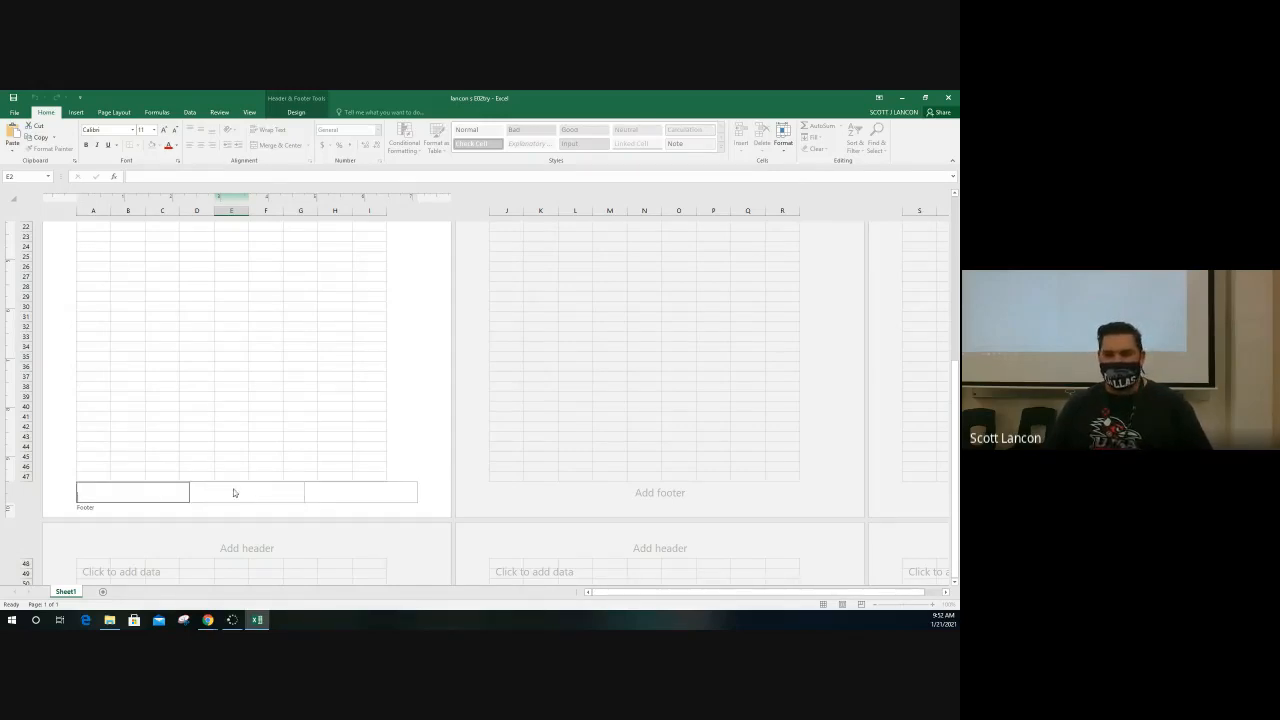
click(214, 426)
click(214, 429)
click(226, 447)
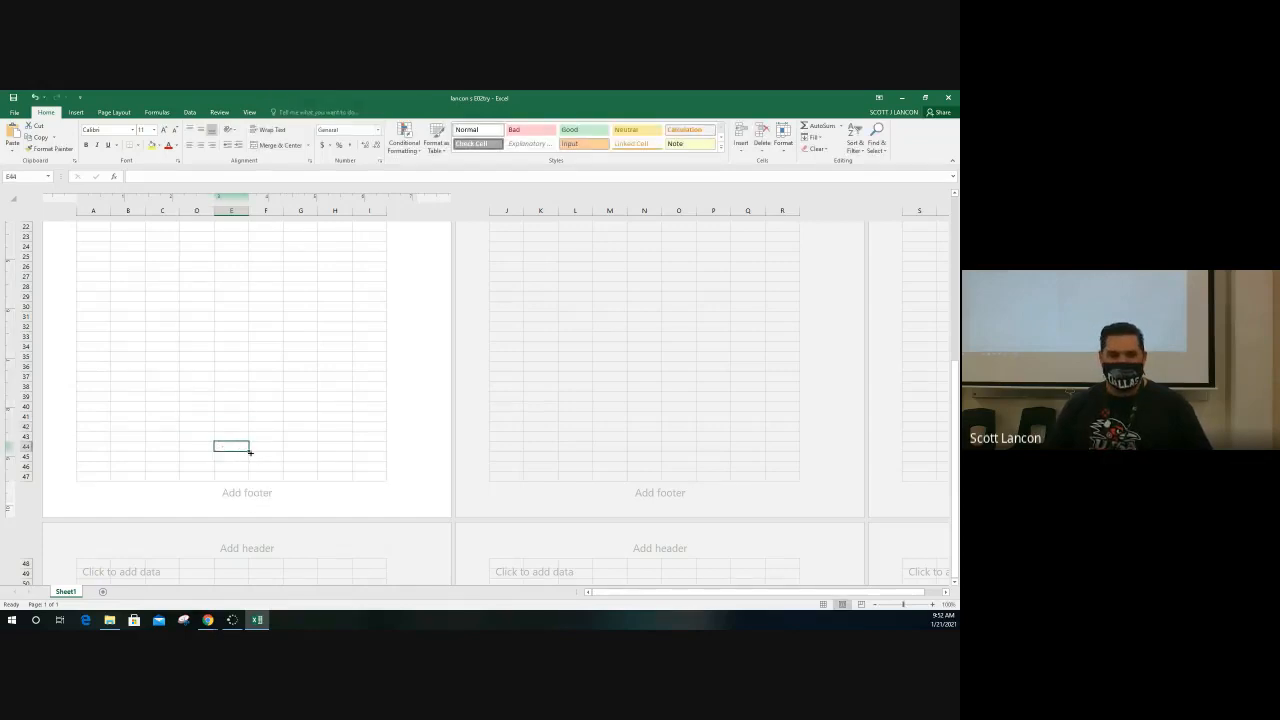
Review the first page from its header area down to the footer area and back.
scroll(257, 445, up, 1)
scroll(257, 445, up, 7)
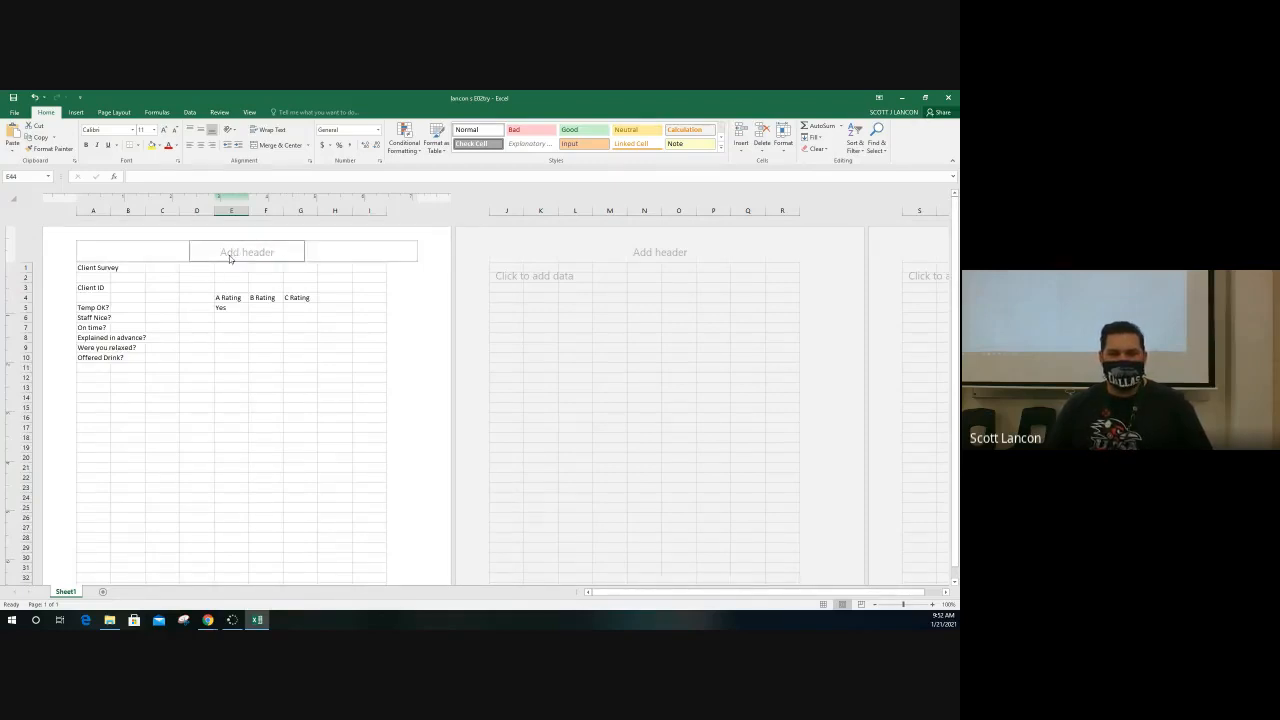
click(162, 250)
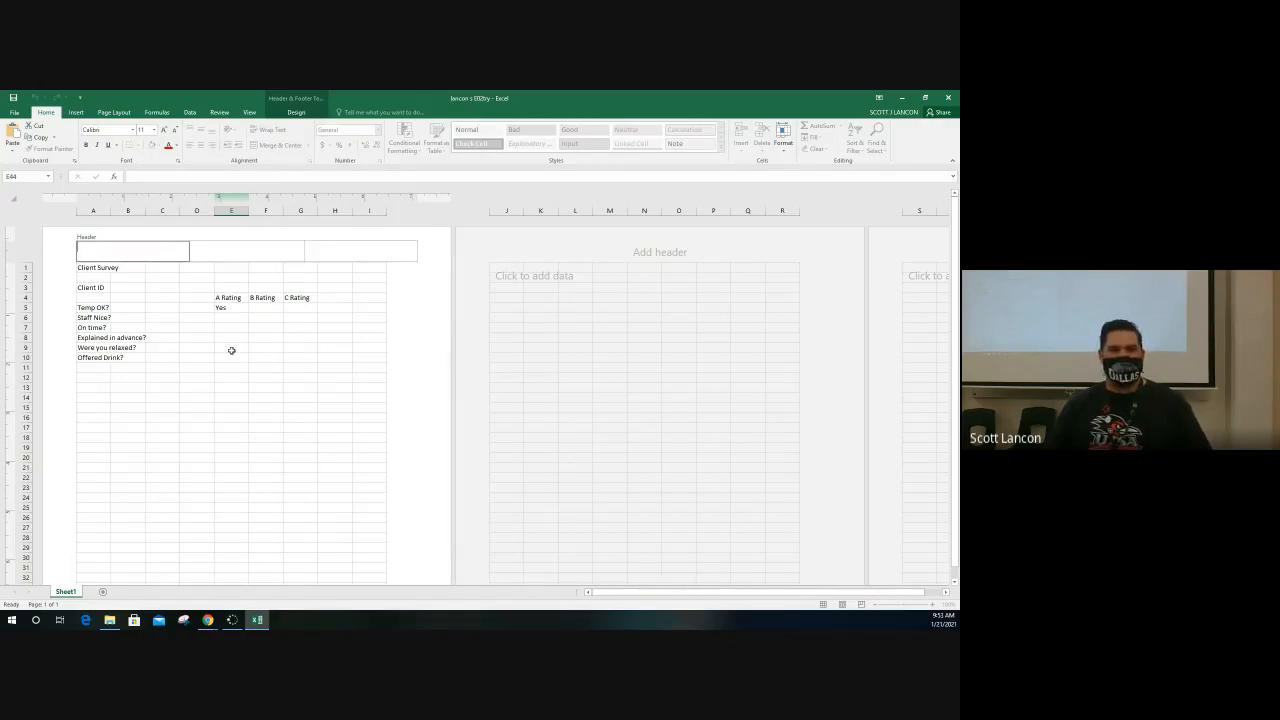
click(196, 286)
scroll(199, 302, down, 1)
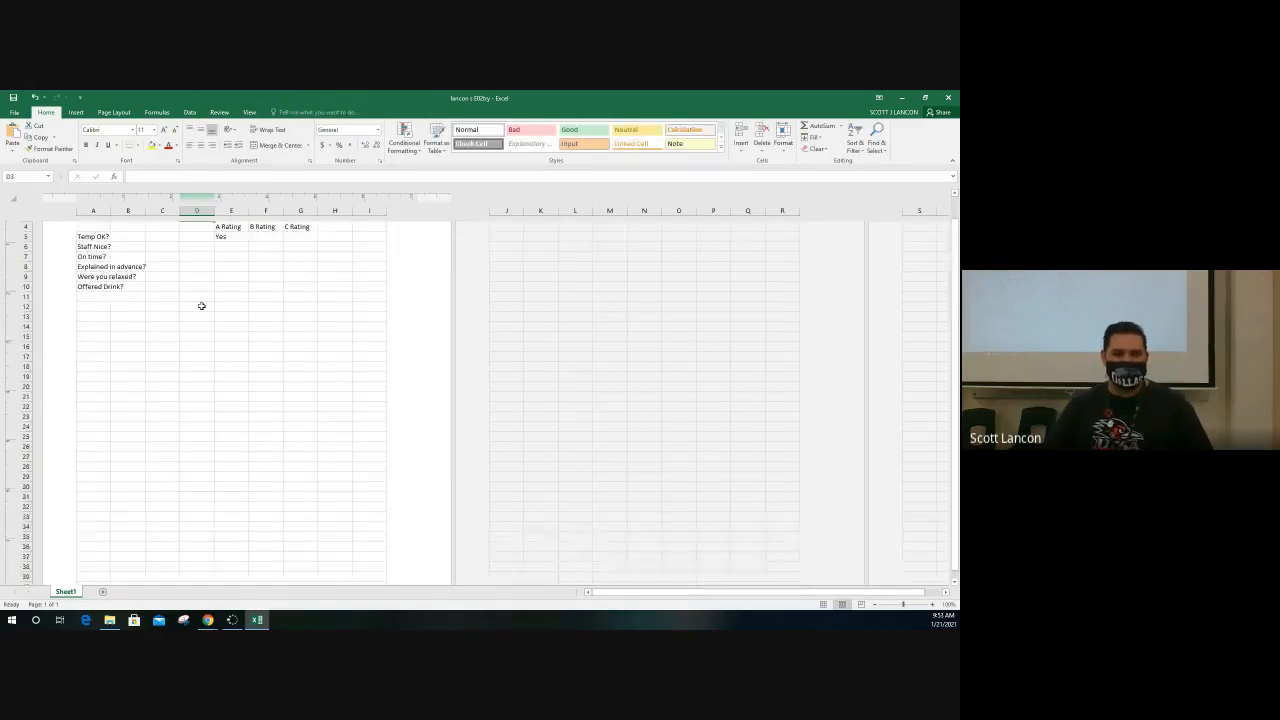
scroll(199, 302, up, 1)
scroll(200, 309, down, 7)
scroll(200, 309, up, 7)
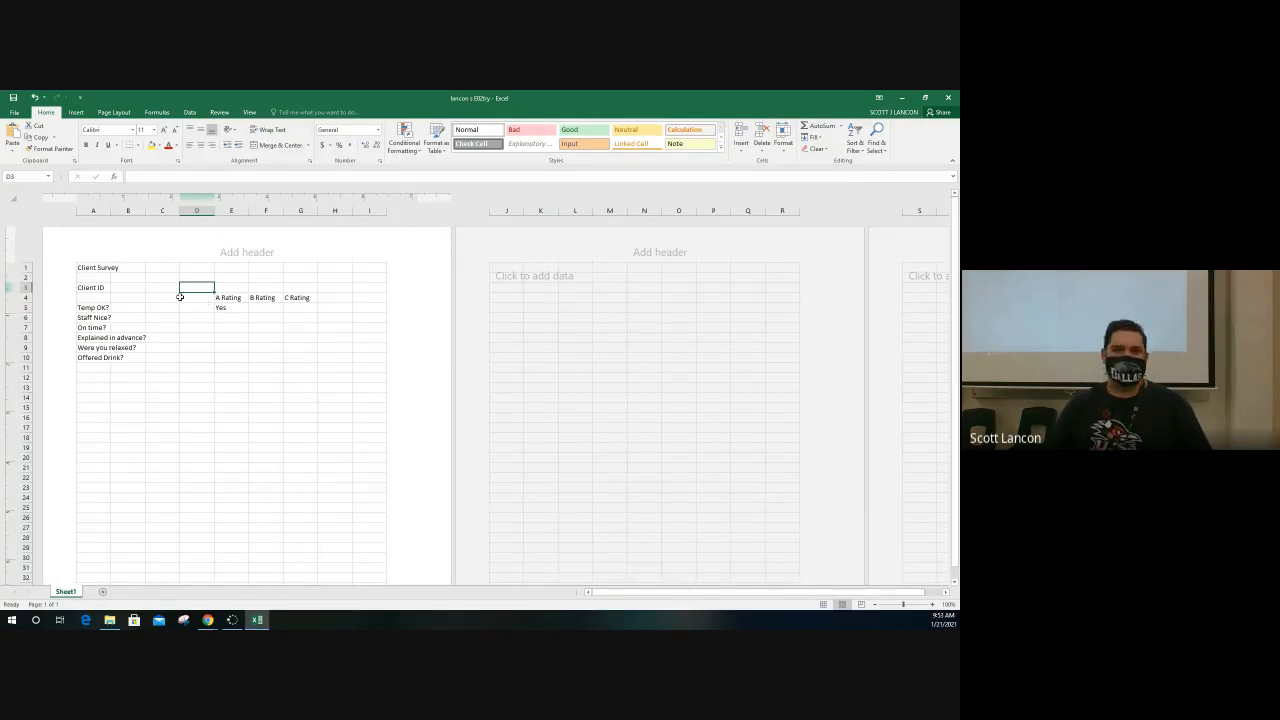
Enter the author's full name in the left header section and "BIM 1" in the center header section.
click(224, 247)
click(342, 251)
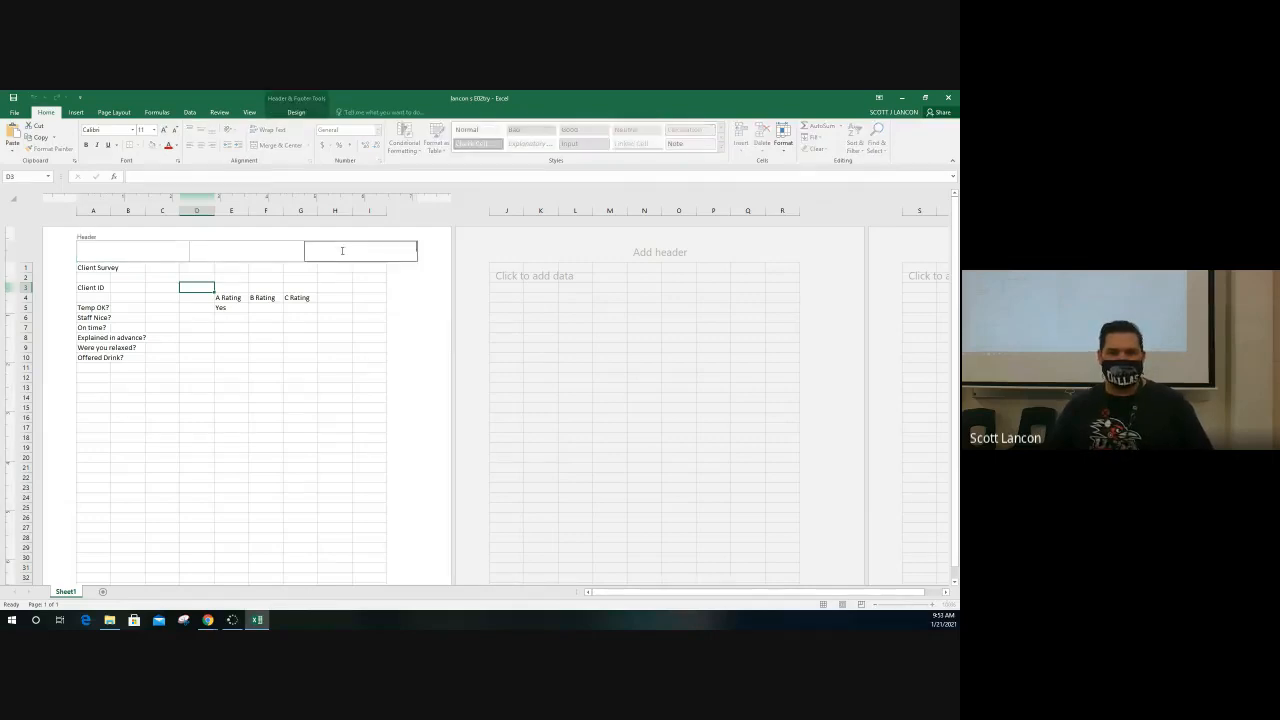
click(141, 247)
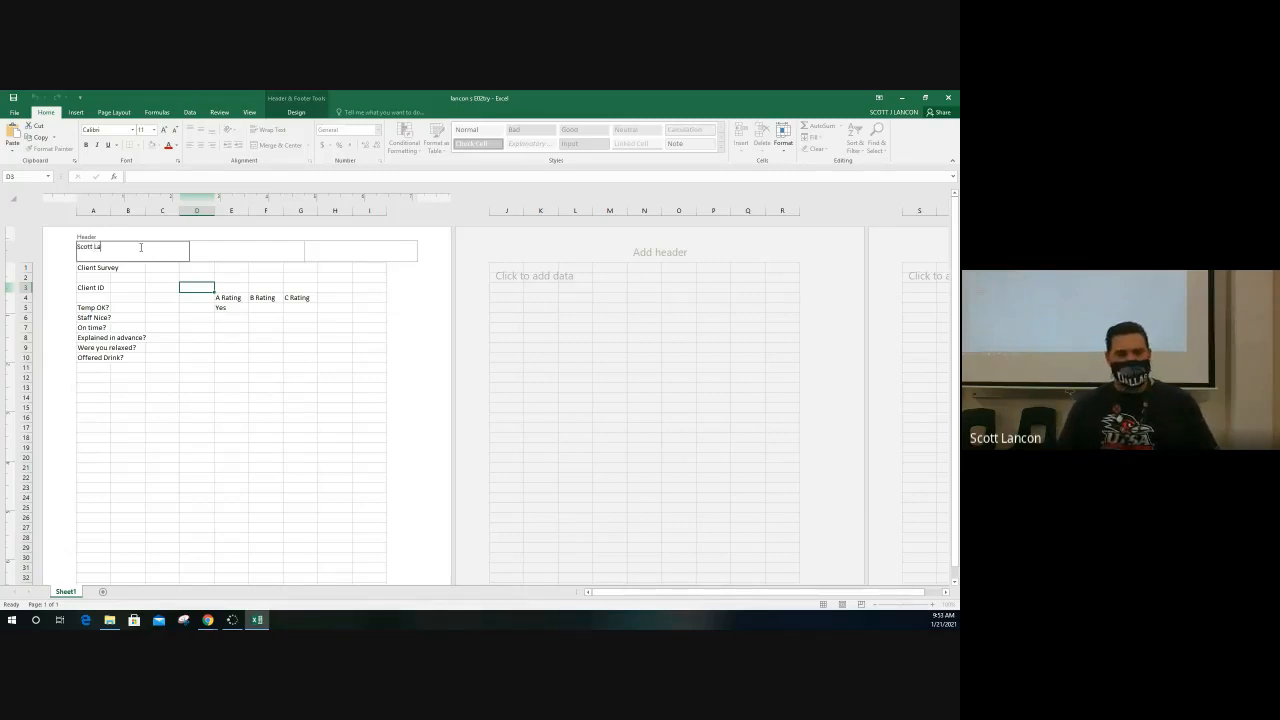
key(Tab)
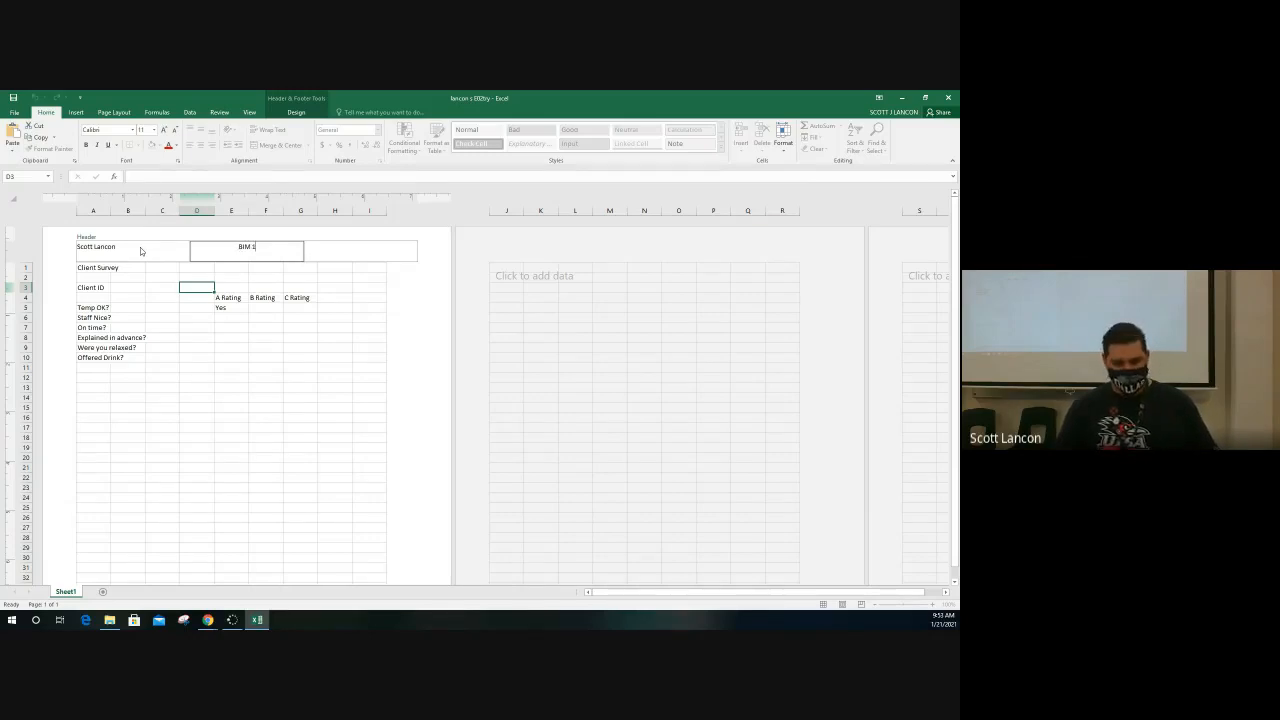
Insert the automatic page number in the right header section and return to the worksheet cells.
key(Tab)
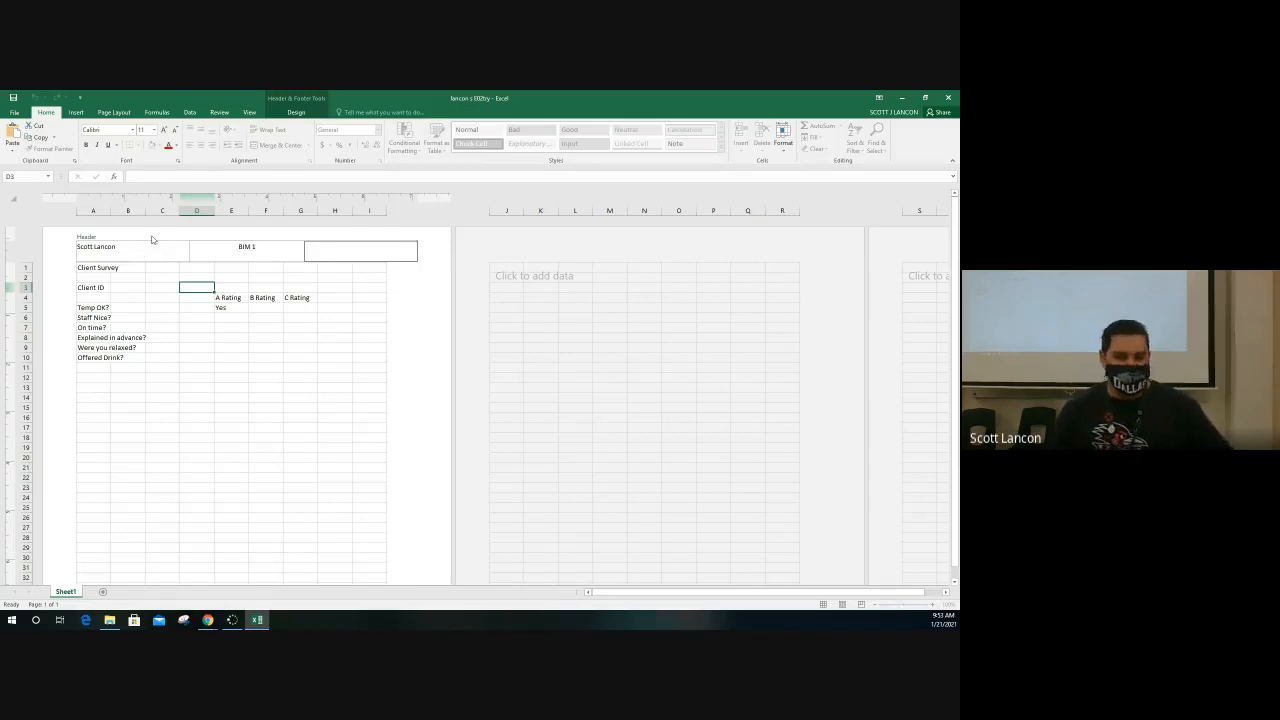
click(296, 113)
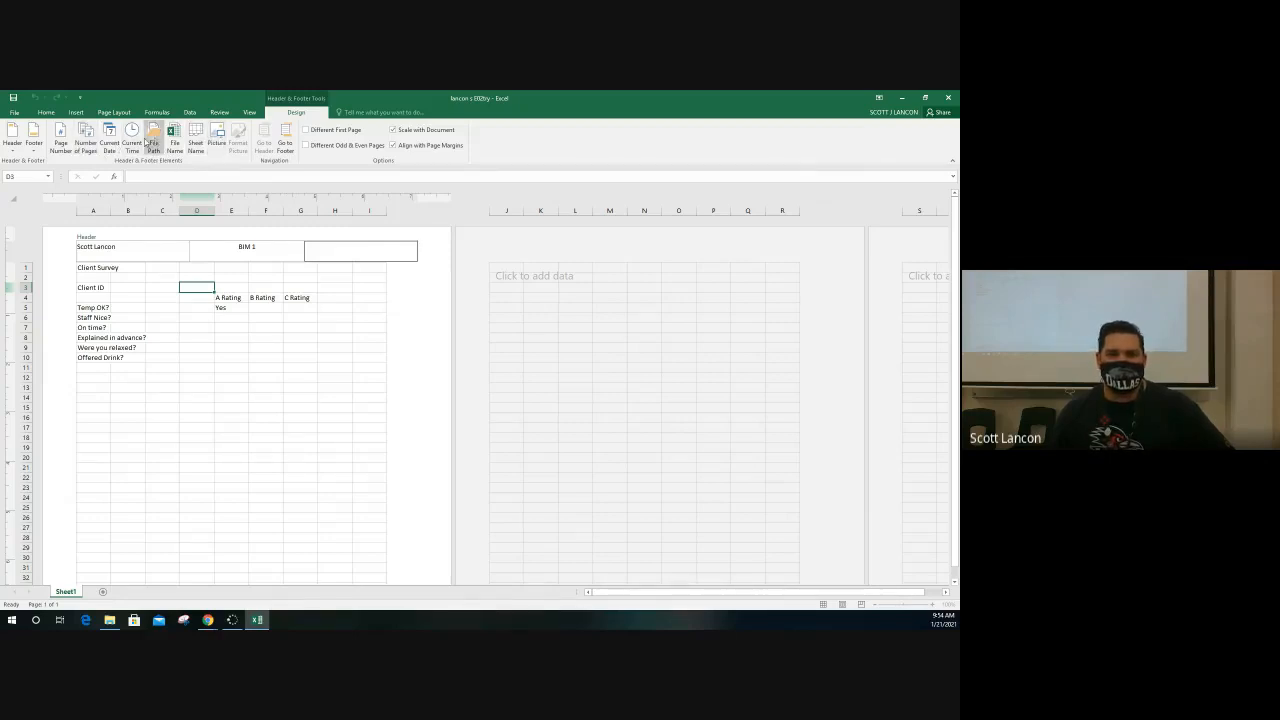
click(61, 146)
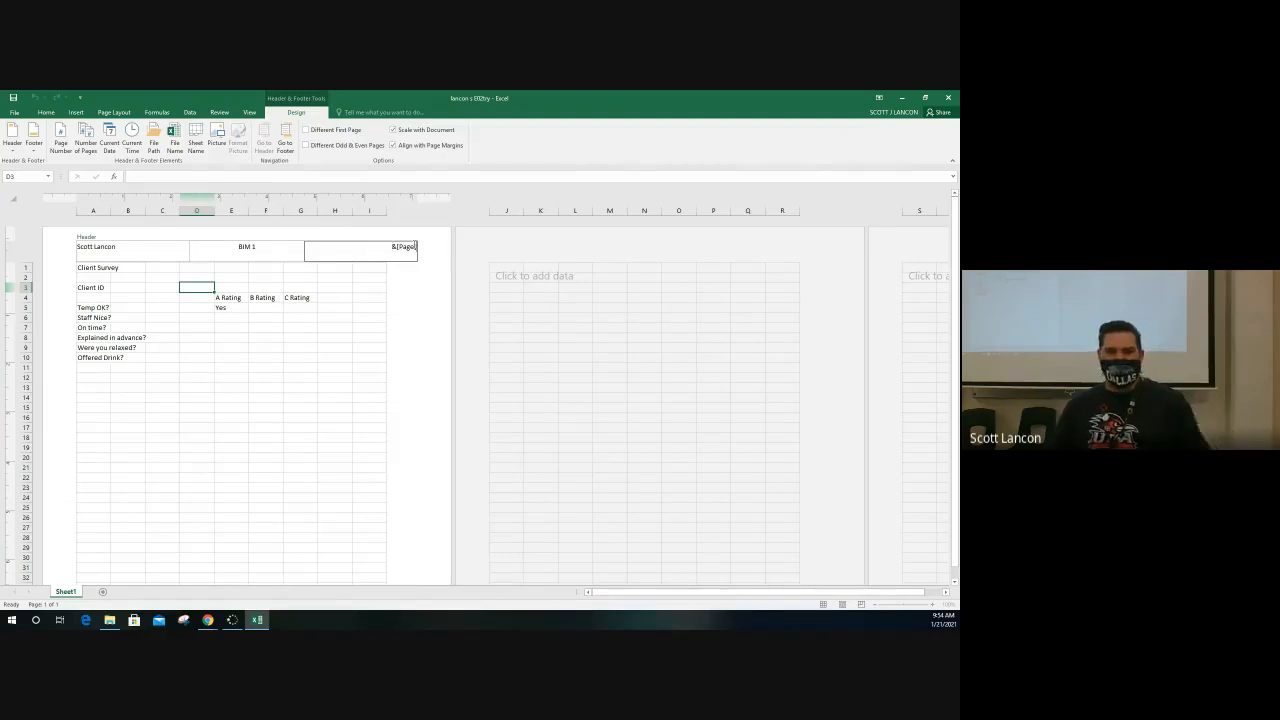
click(327, 309)
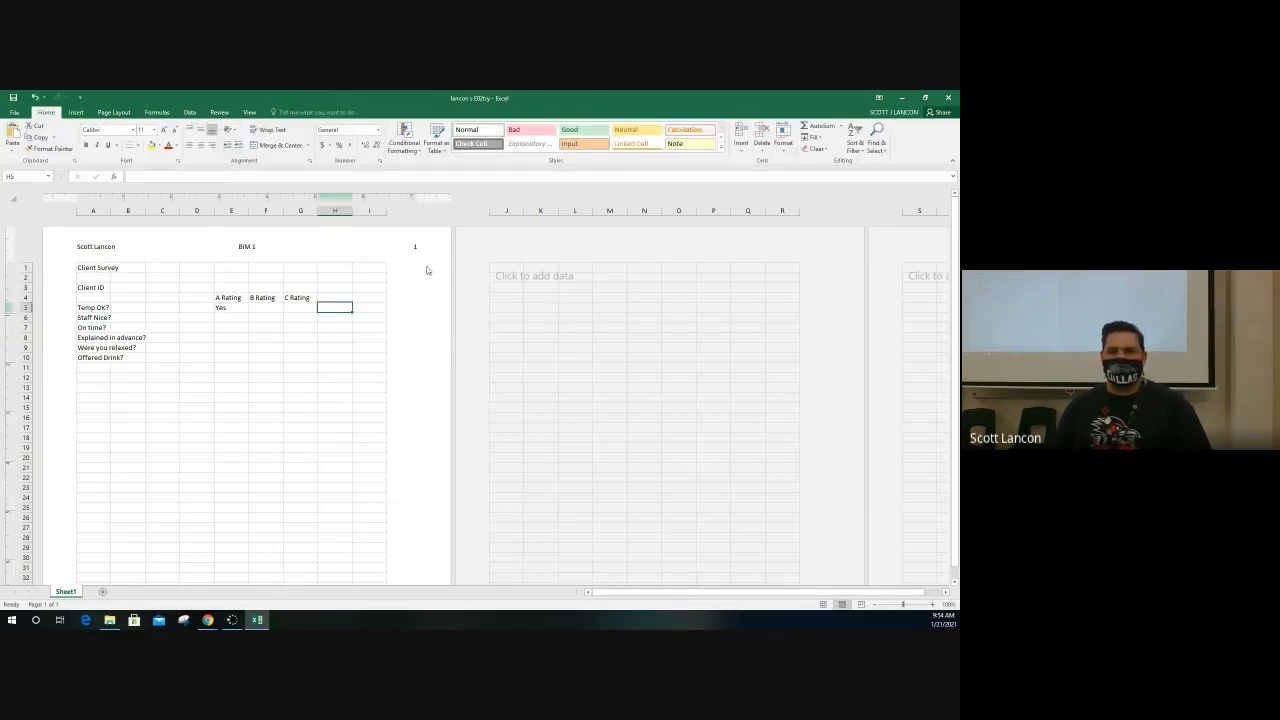
Add the word "Page" and a space before the page number code in the right header section.
click(376, 247)
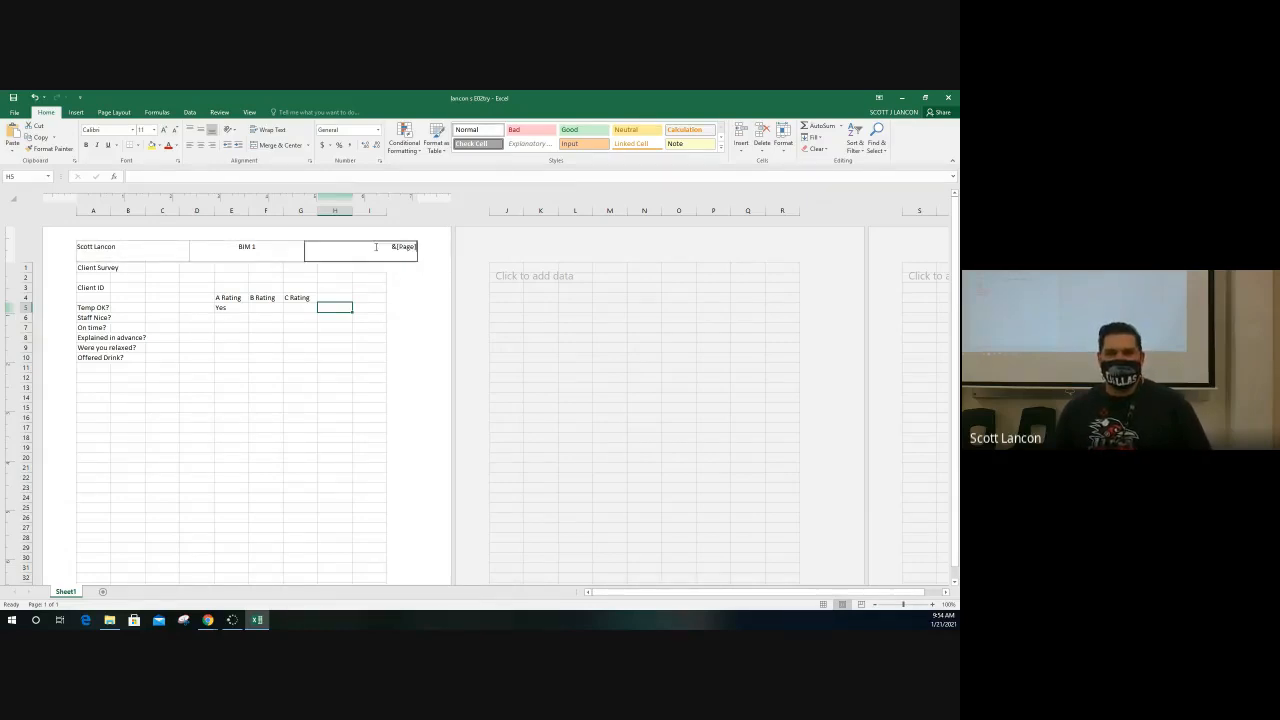
click(396, 250)
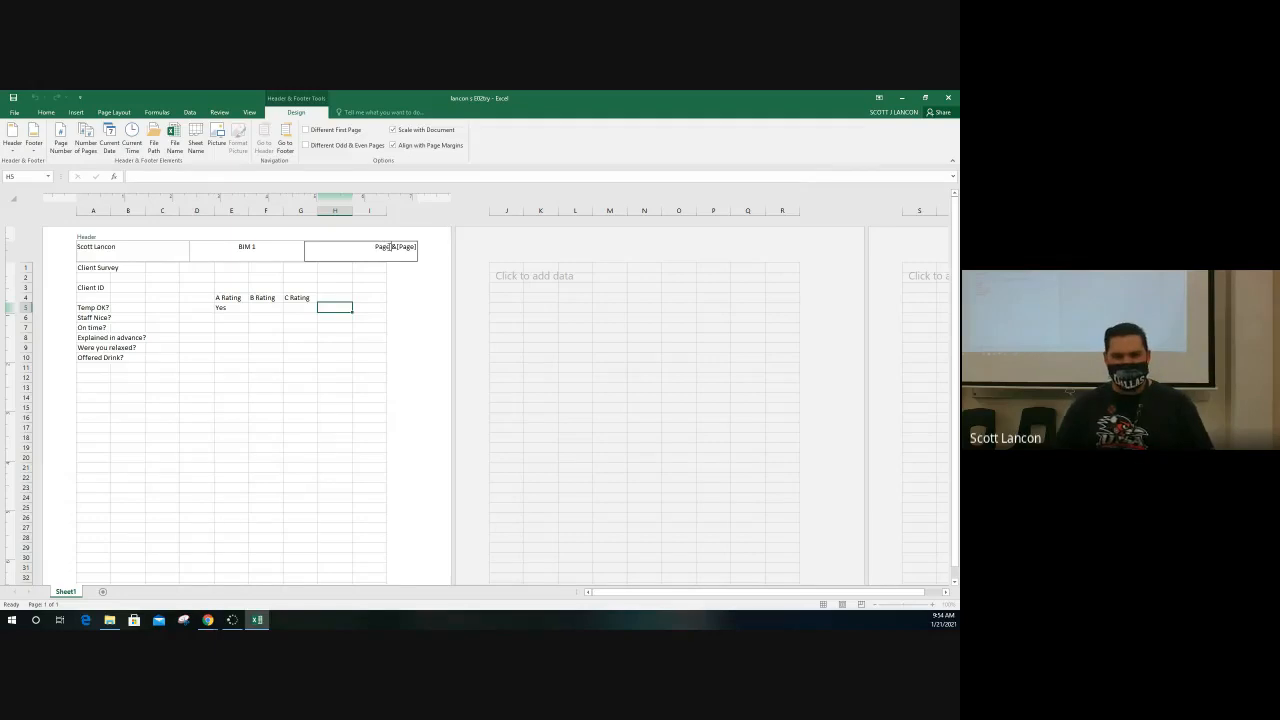
triple_click(390, 246)
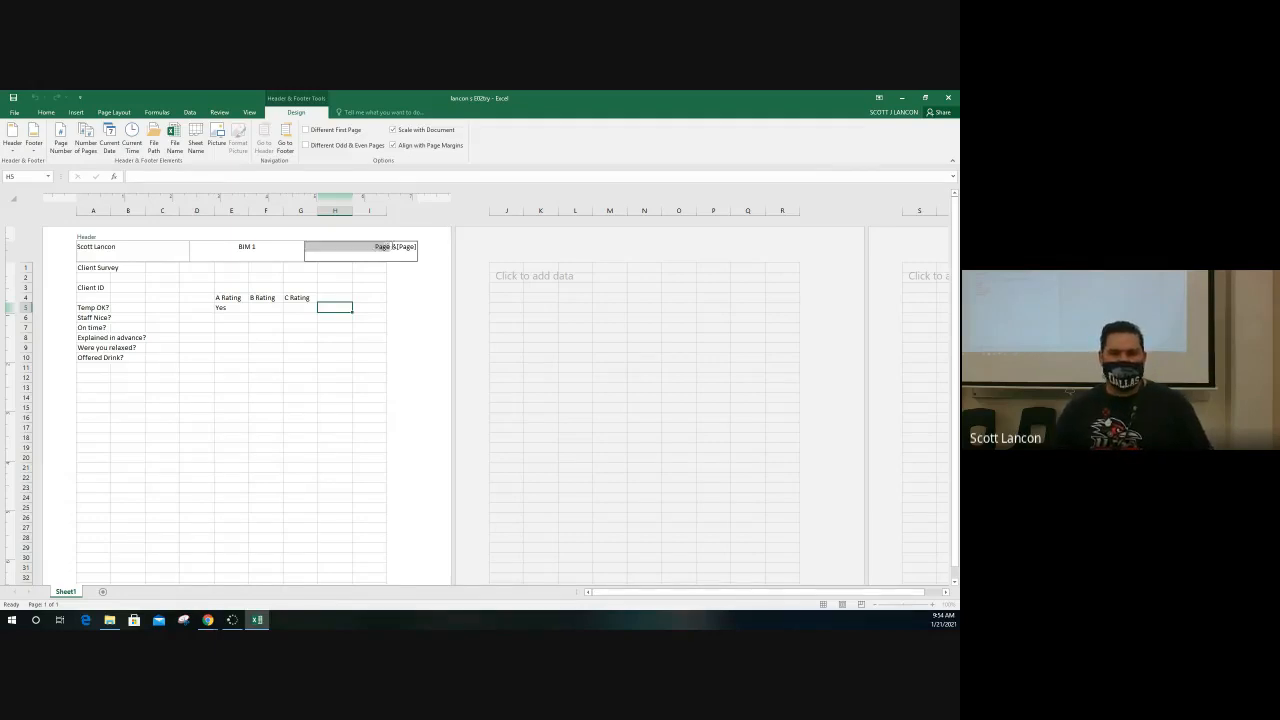
click(385, 249)
double_click(377, 246)
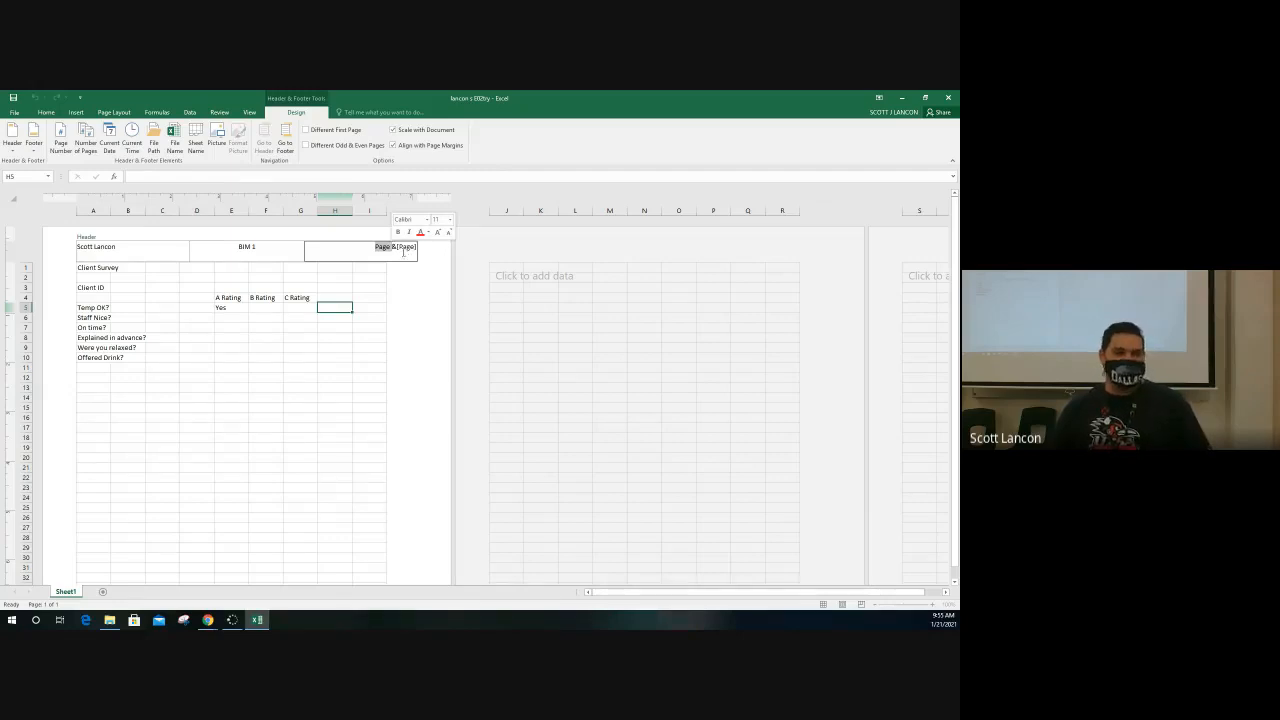
click(244, 321)
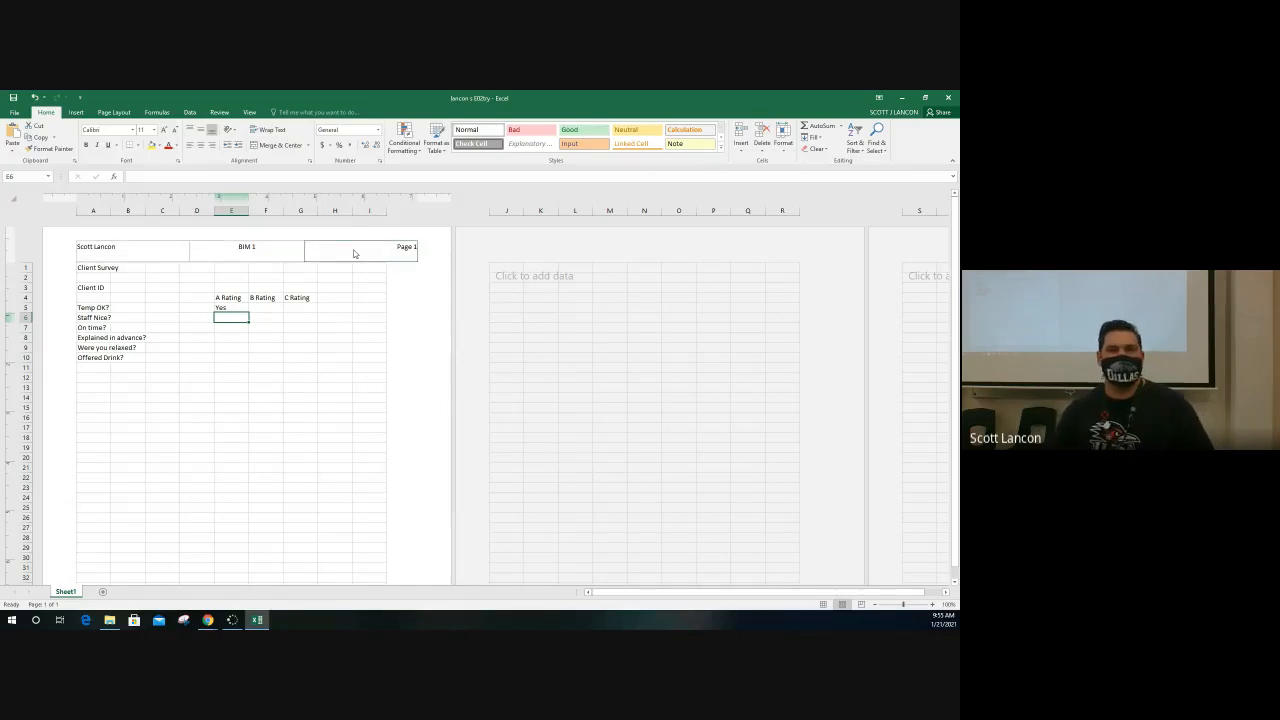
Examine the preset header and footer choices without applying any of them.
click(354, 252)
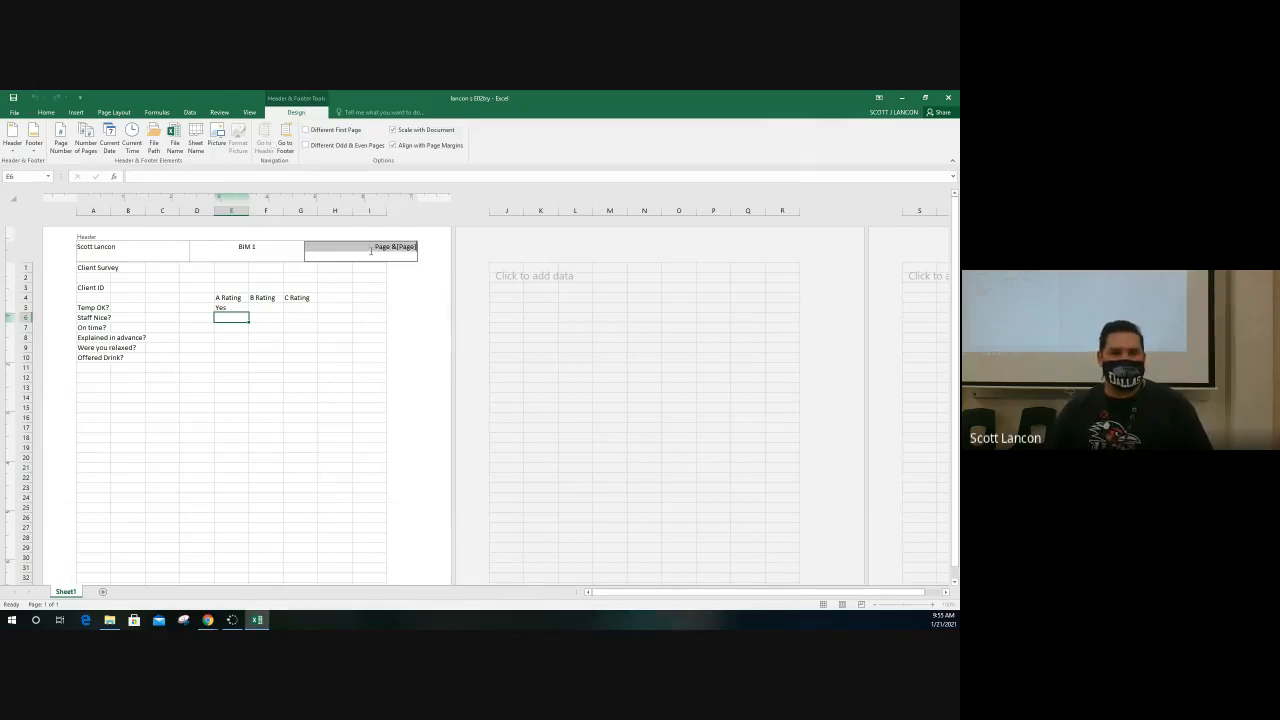
click(13, 150)
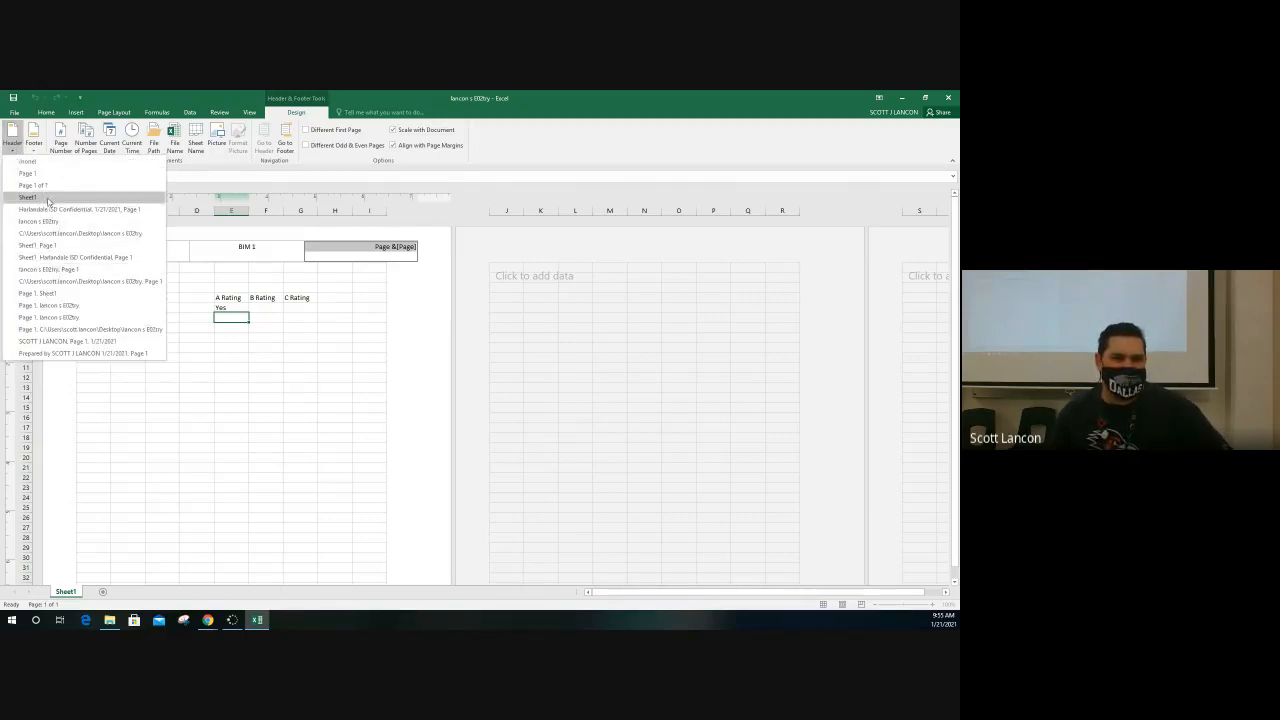
click(38, 148)
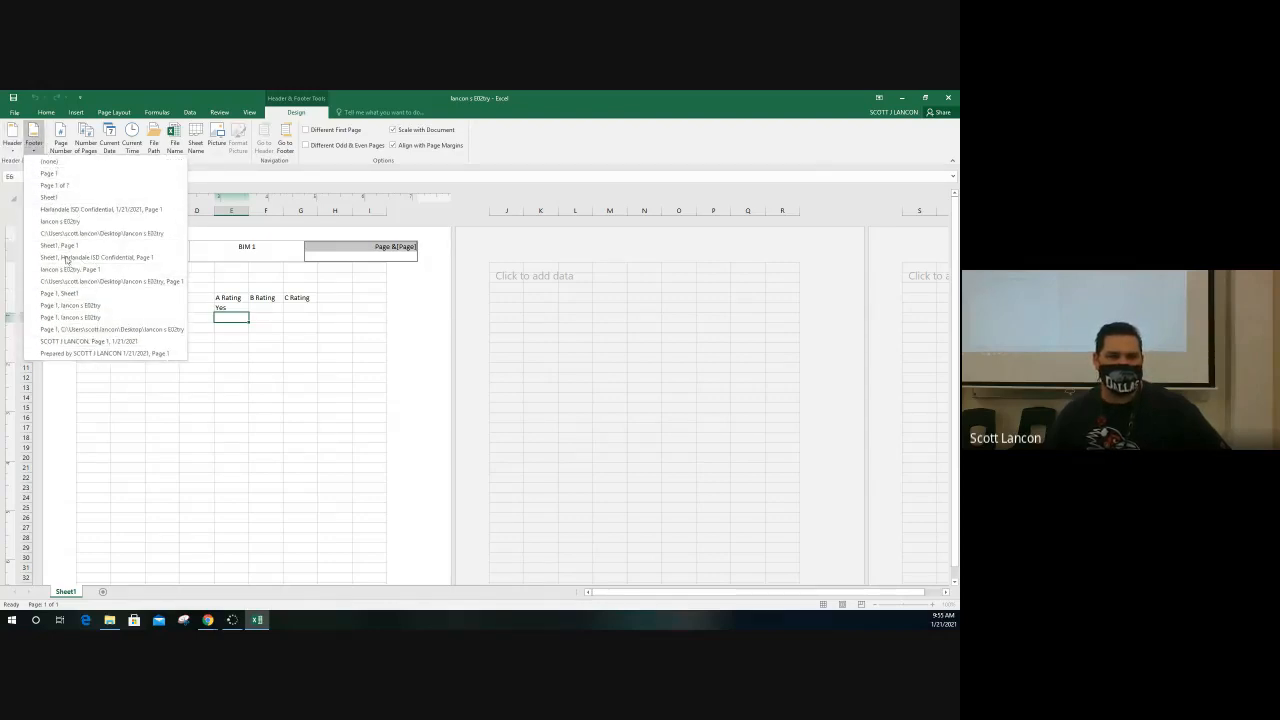
click(14, 152)
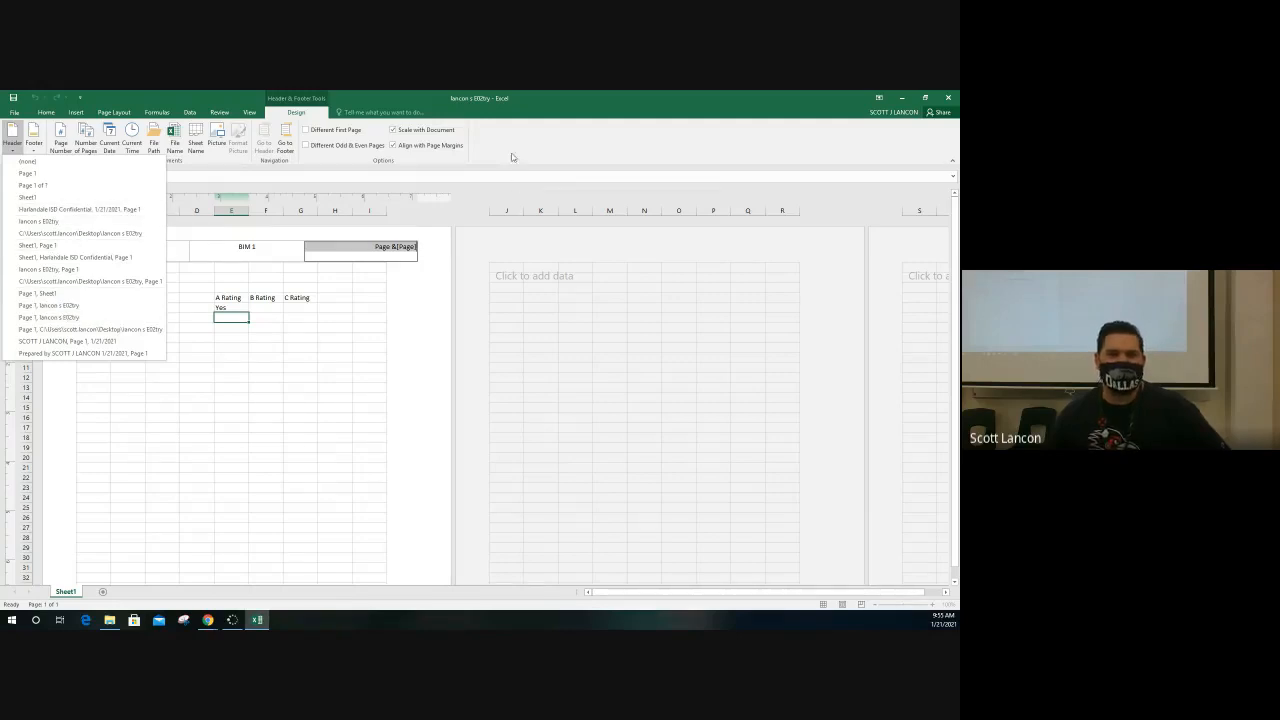
click(509, 145)
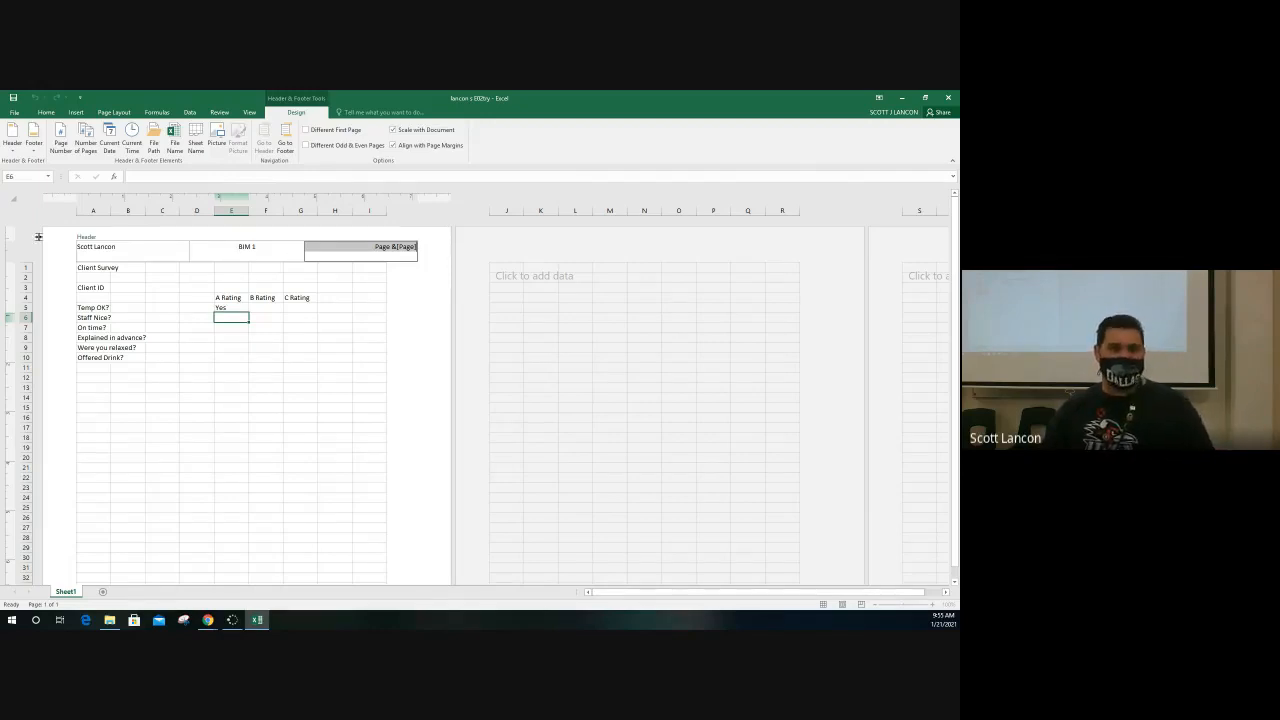
Open the print preview of the Client Survey sheet to check the page and its header.
click(14, 112)
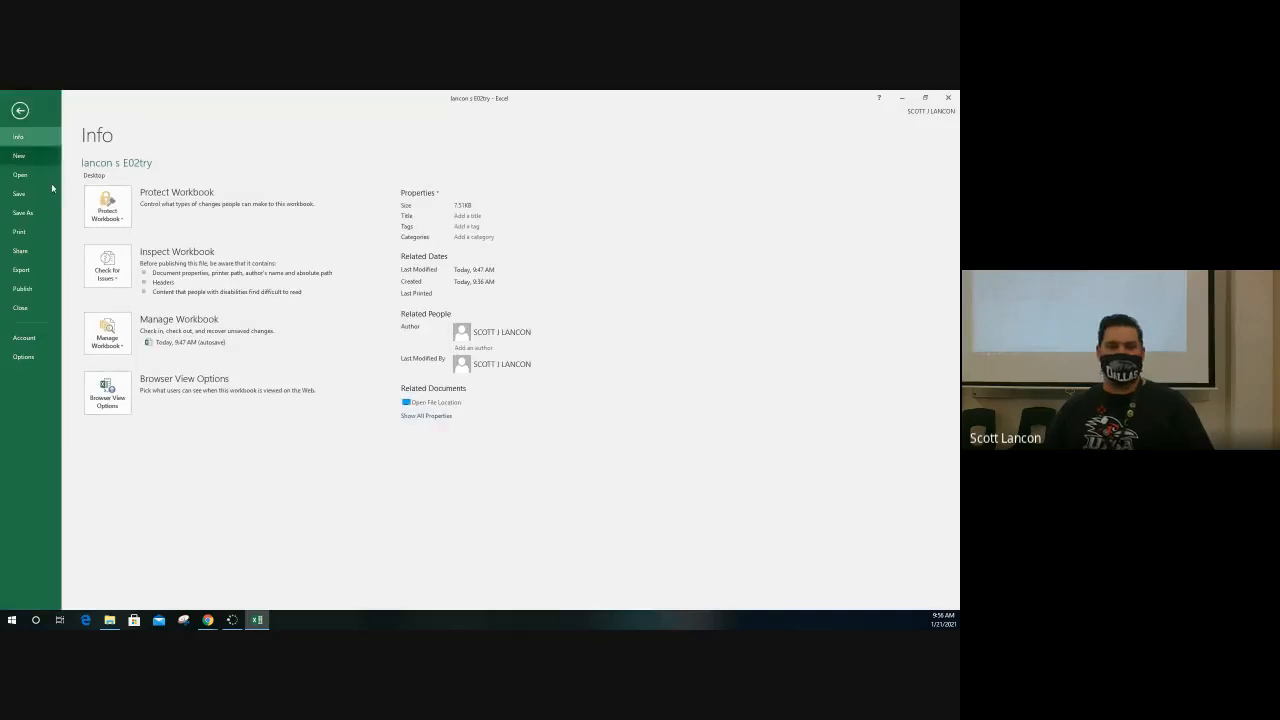
click(20, 111)
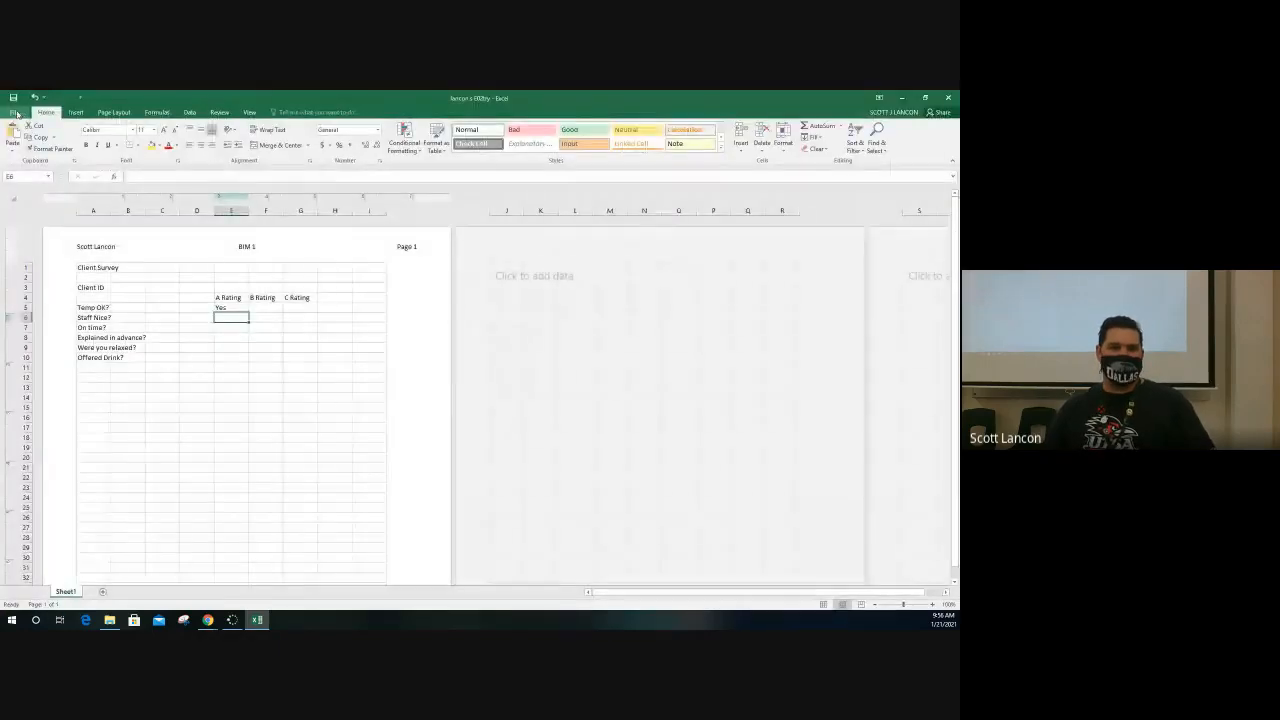
click(21, 117)
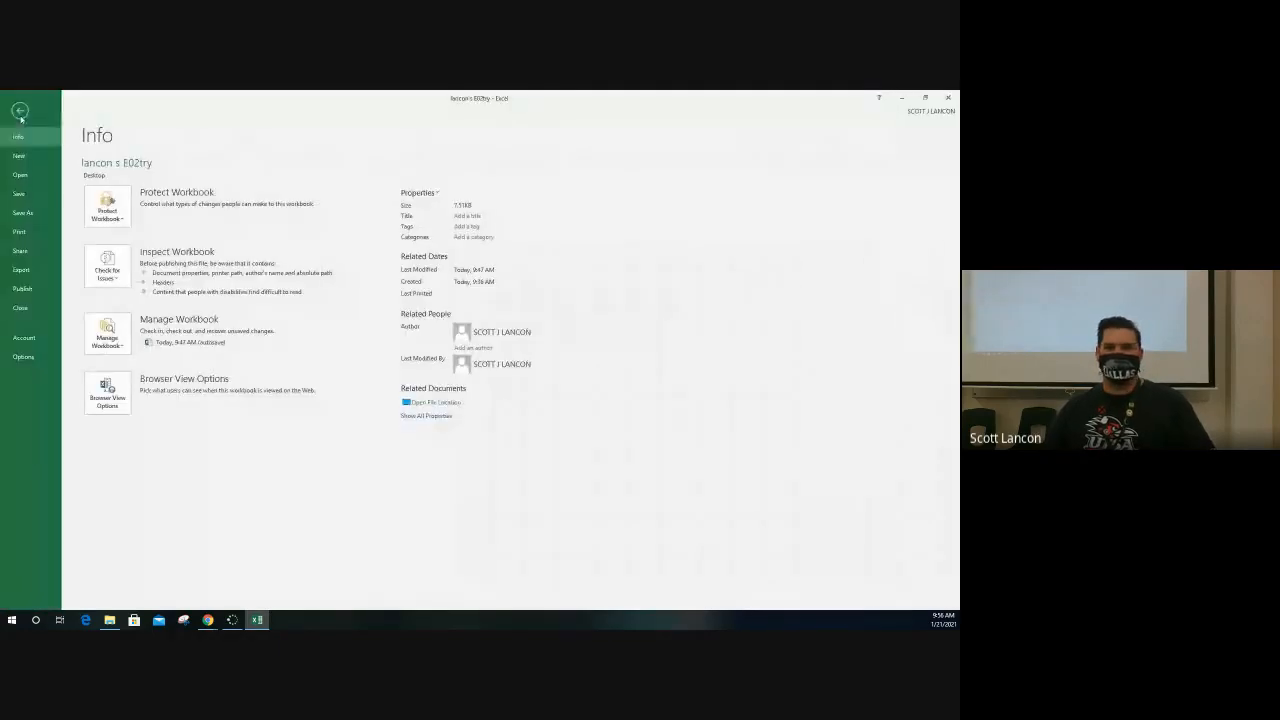
click(20, 231)
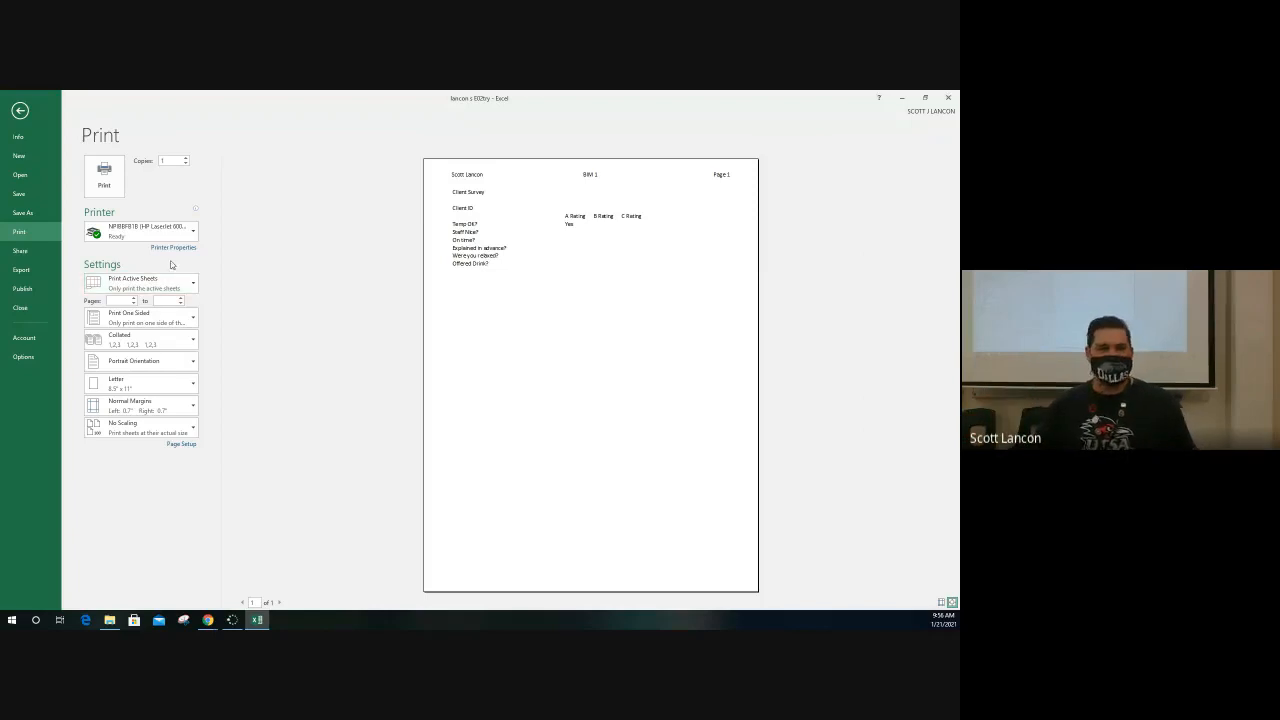
Examine the print range options for active sheets, entire workbook and selection in the print settings.
click(195, 285)
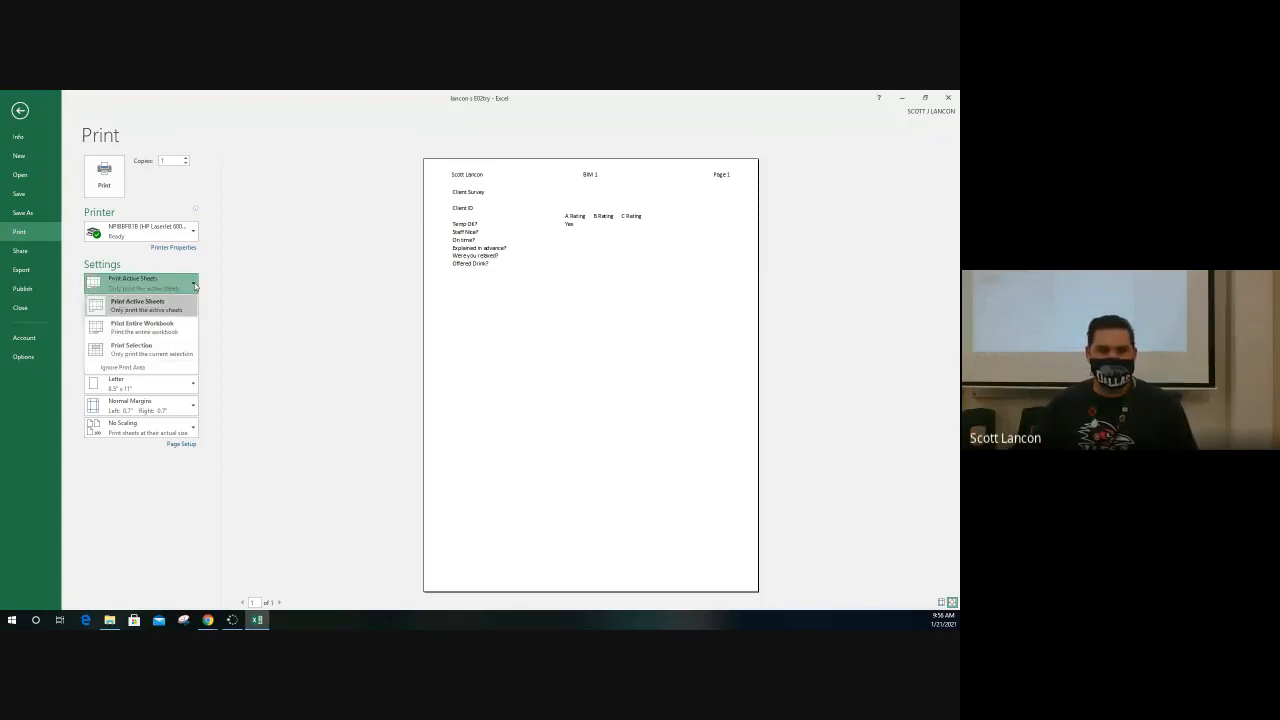
click(195, 287)
click(195, 287)
click(195, 287)
click(194, 287)
click(195, 287)
click(195, 287)
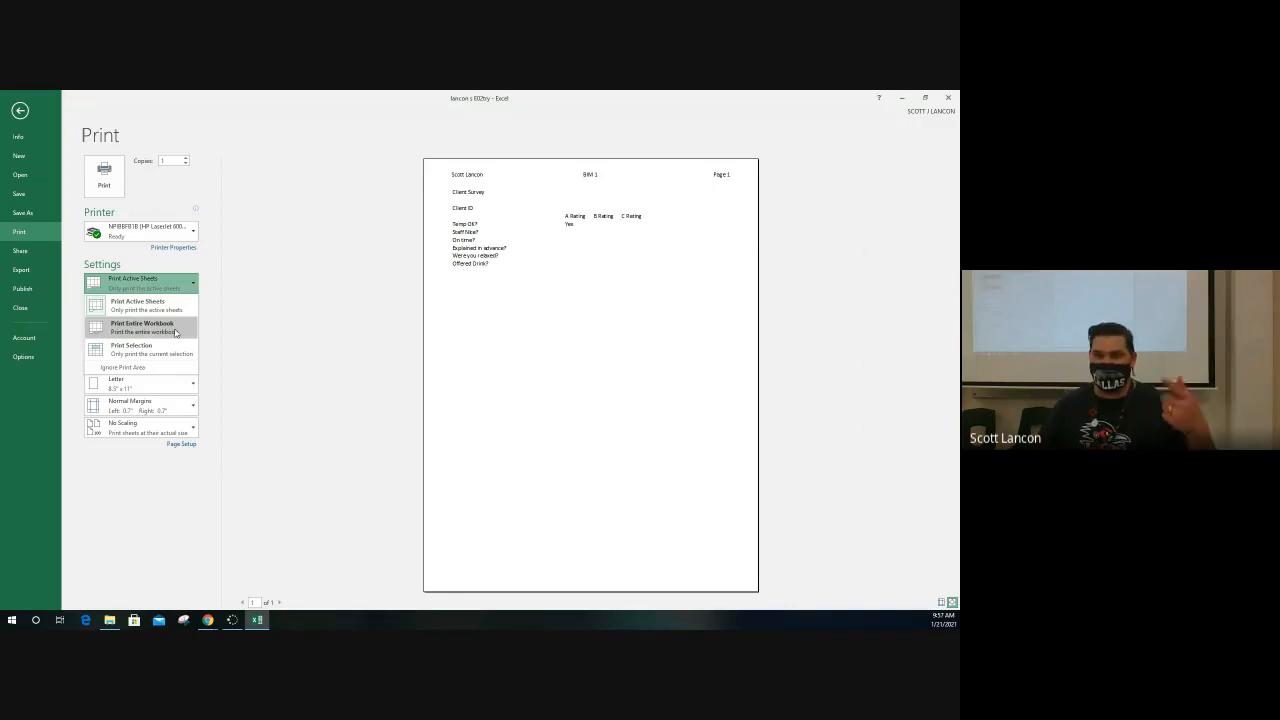
Select cells A1:B10 of the Client Survey sheet and set the print range to Print Selection.
click(249, 317)
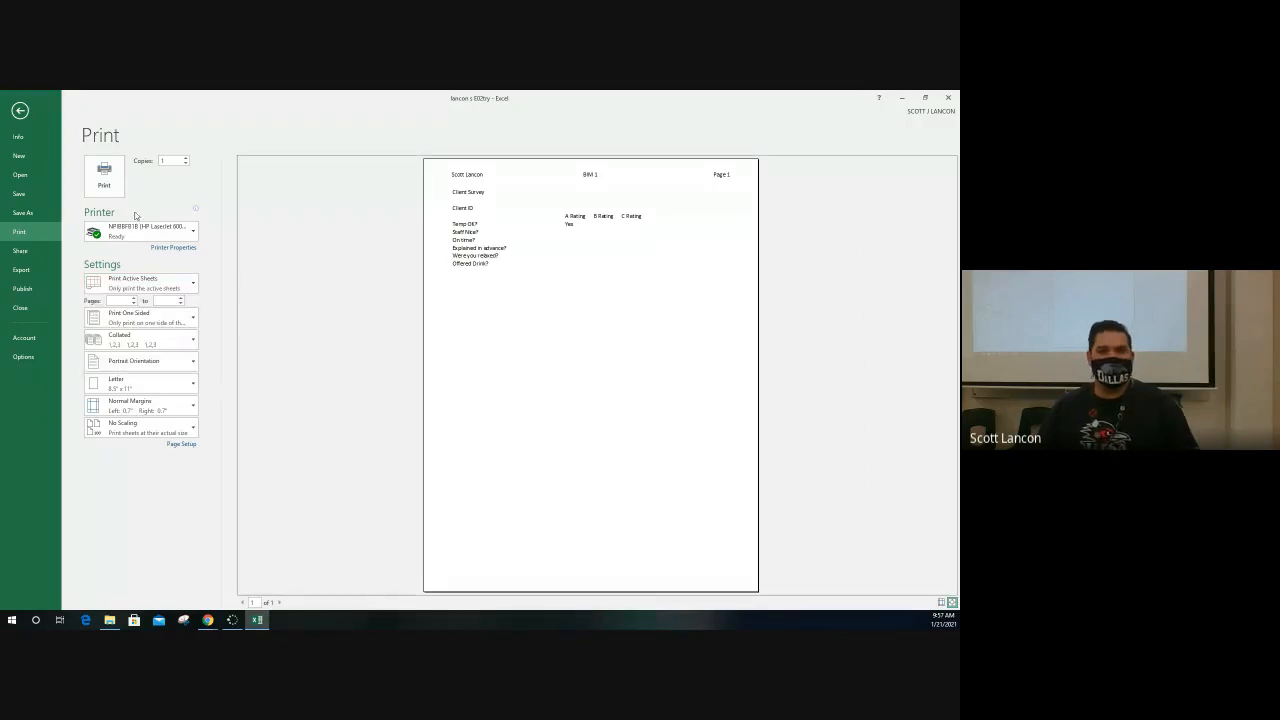
click(20, 111)
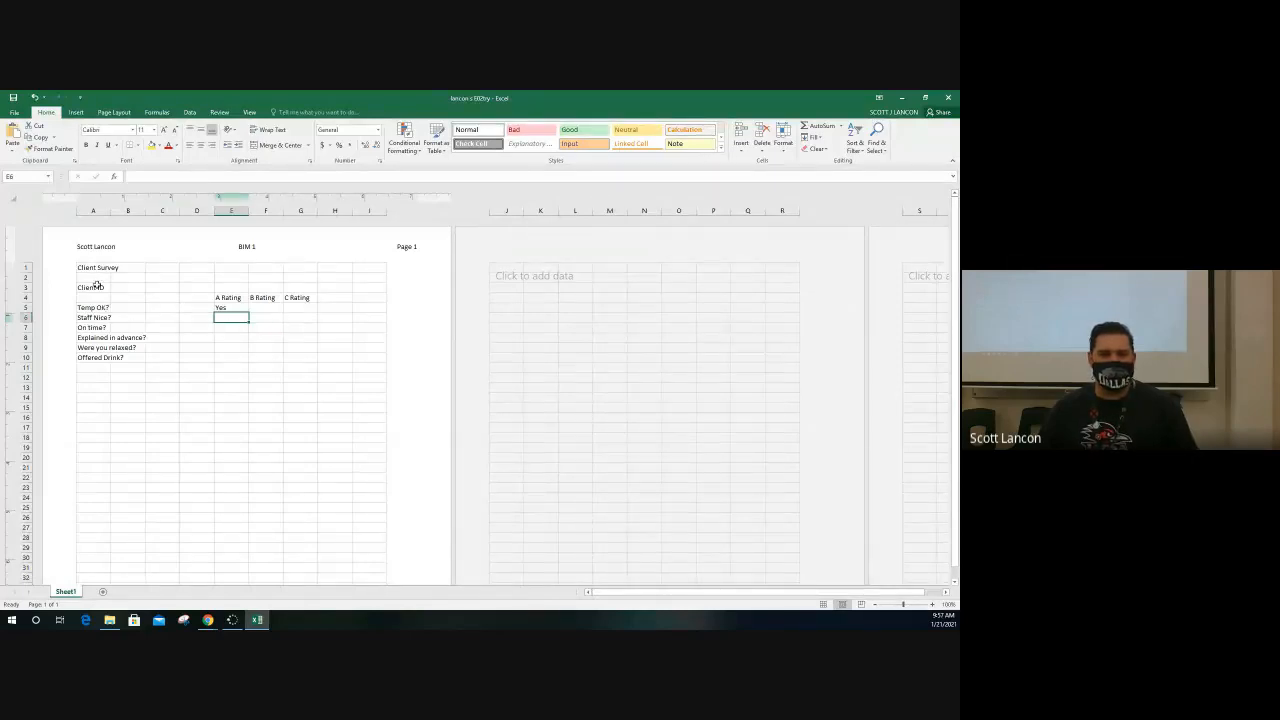
mouse_move(96, 268)
mouse_down()
mouse_move(96, 356)
mouse_move(116, 358)
mouse_up()
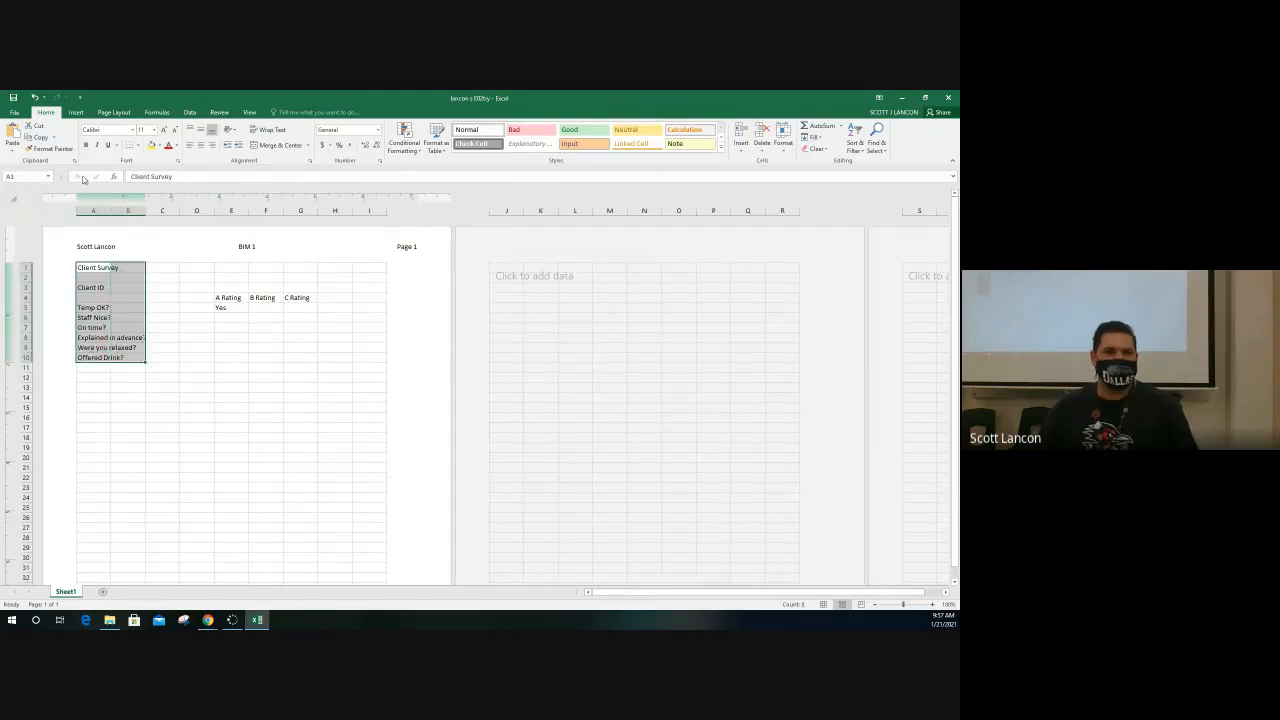
click(14, 112)
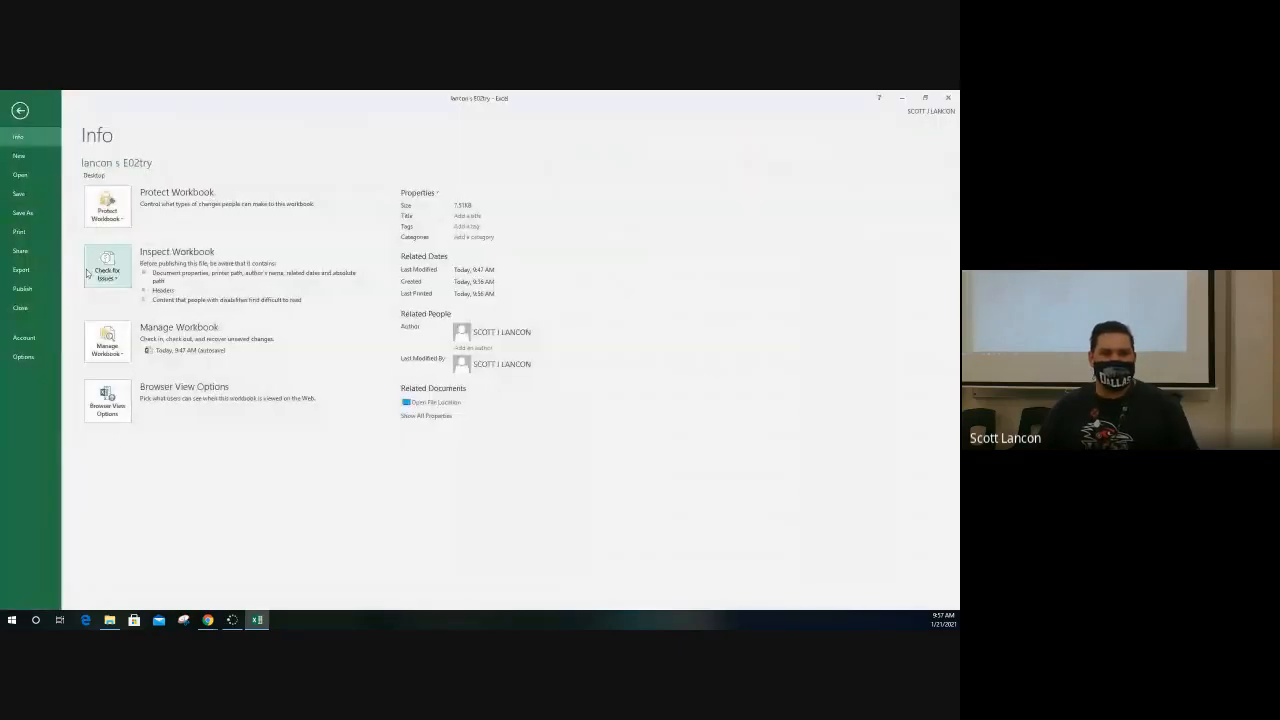
click(24, 232)
click(140, 283)
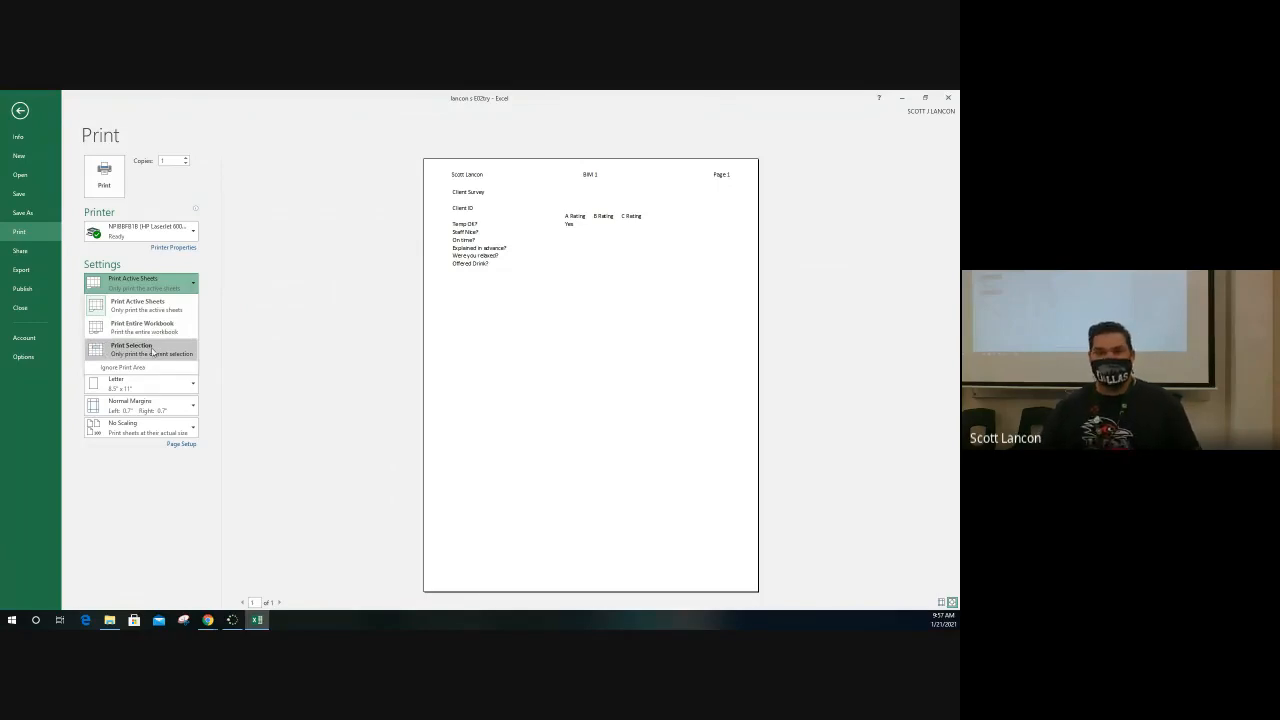
click(155, 349)
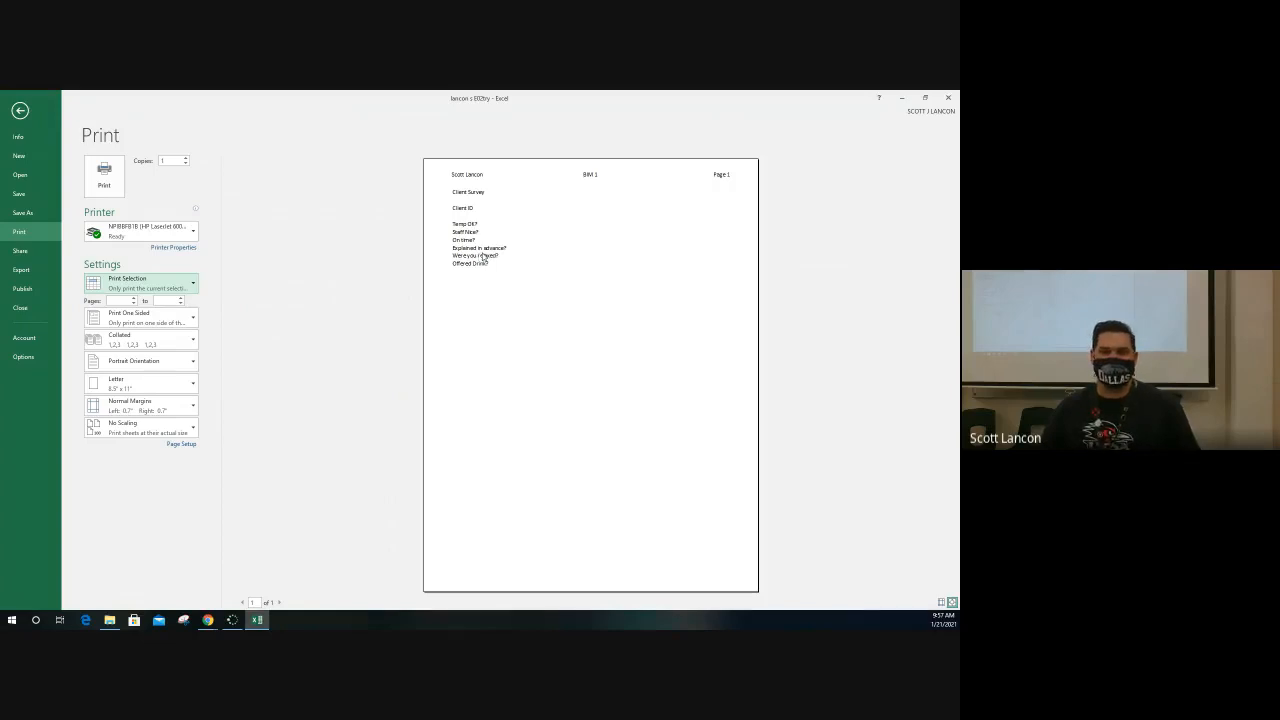
Compare the print previews for Print Active Sheets and Print Selection, and return to the worksheet.
click(129, 290)
click(130, 305)
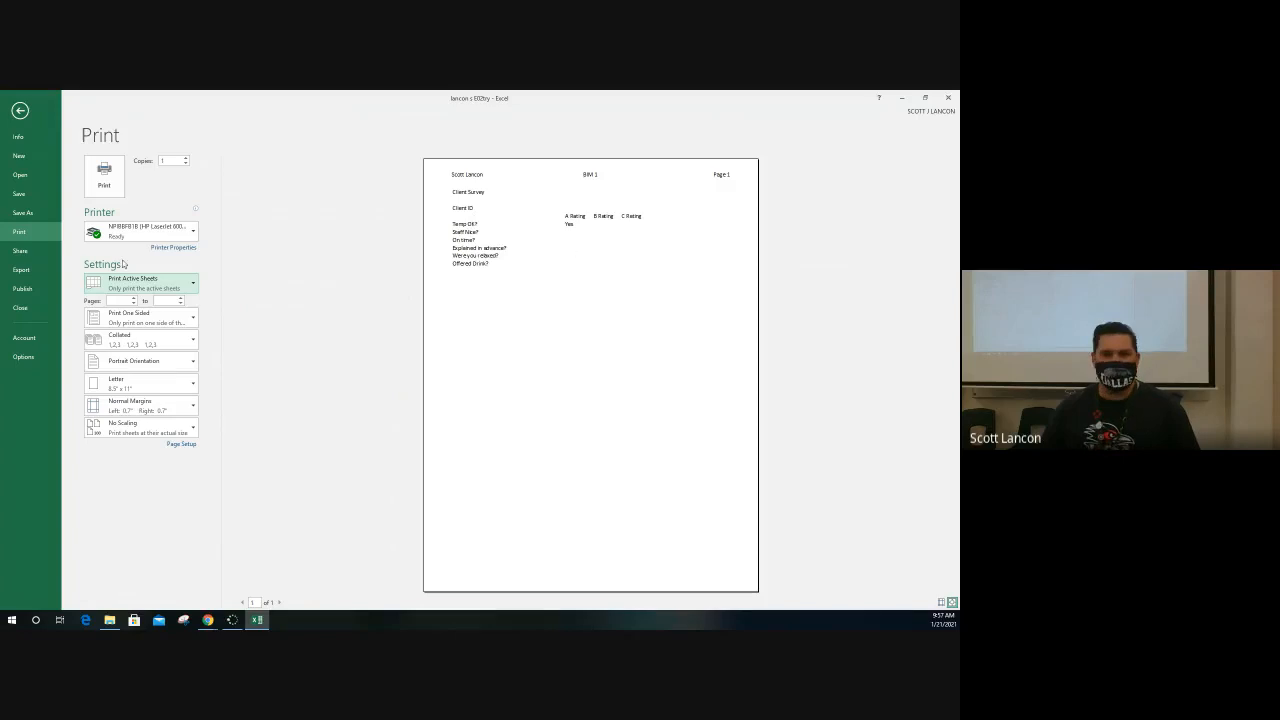
click(144, 292)
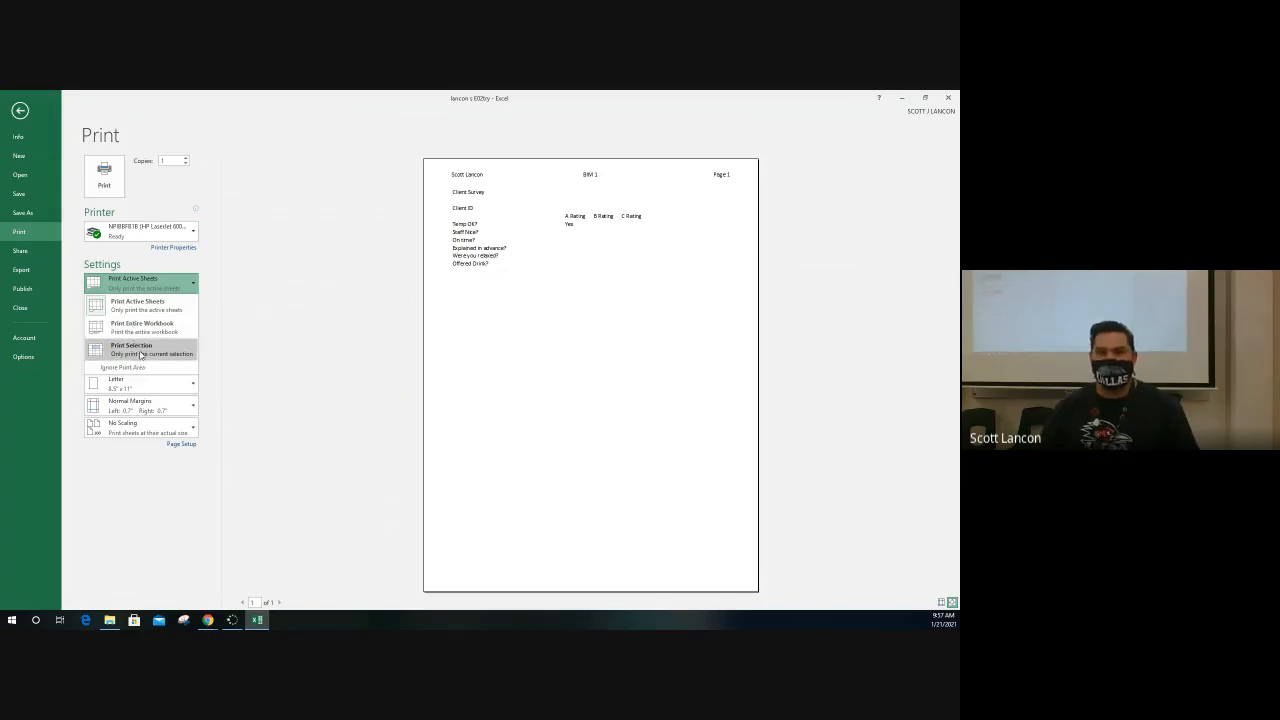
click(141, 352)
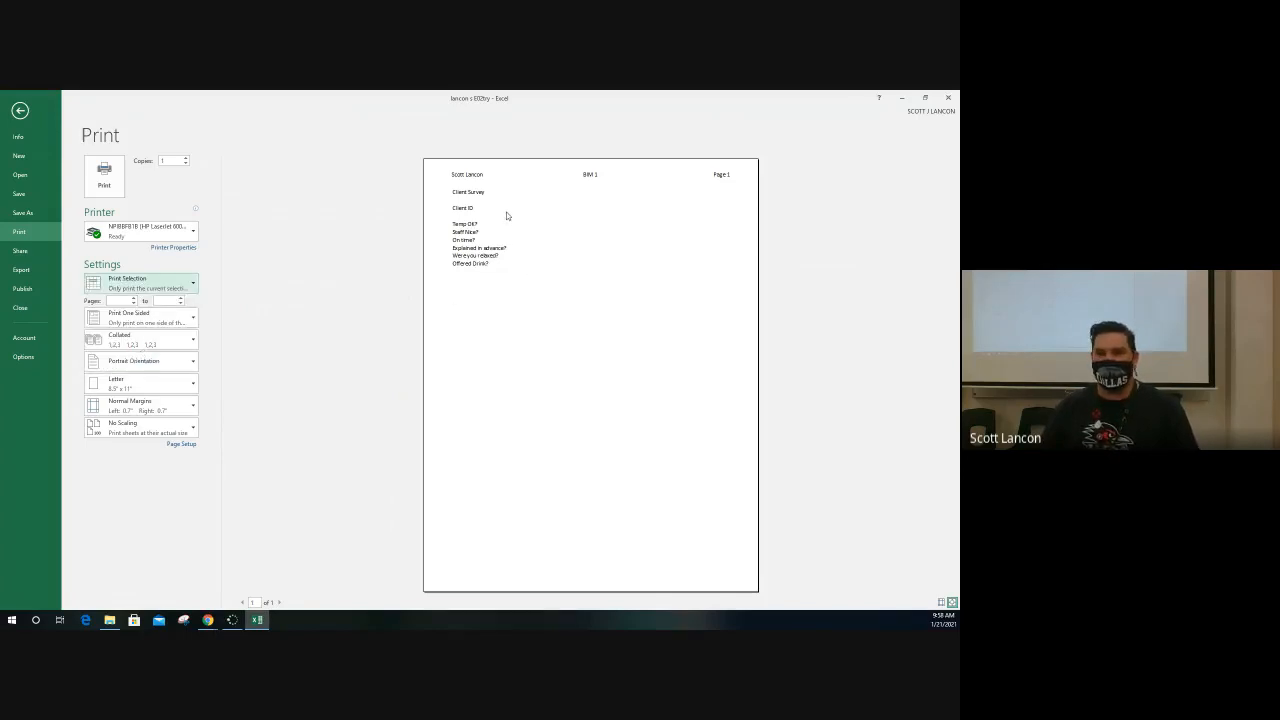
click(24, 114)
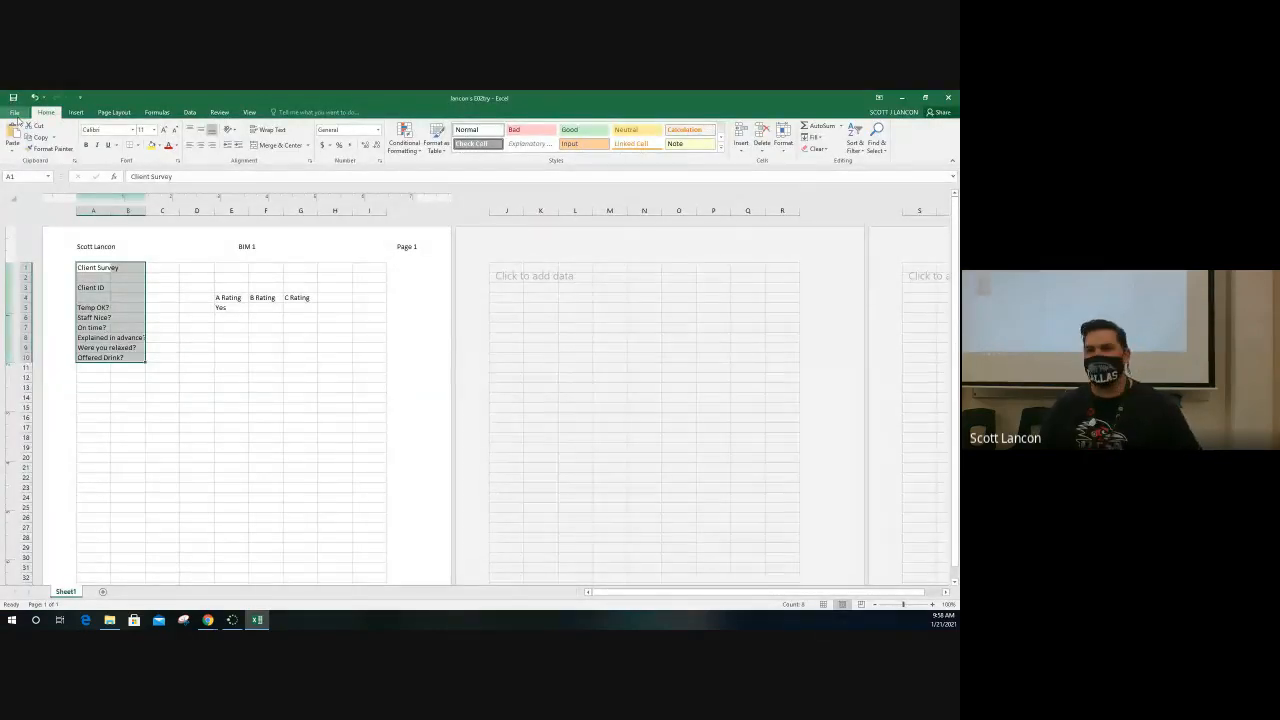
Switch to Chrome, open the classroom file E03Try.xlsx in a new window and download it.
key(alt+Tab)
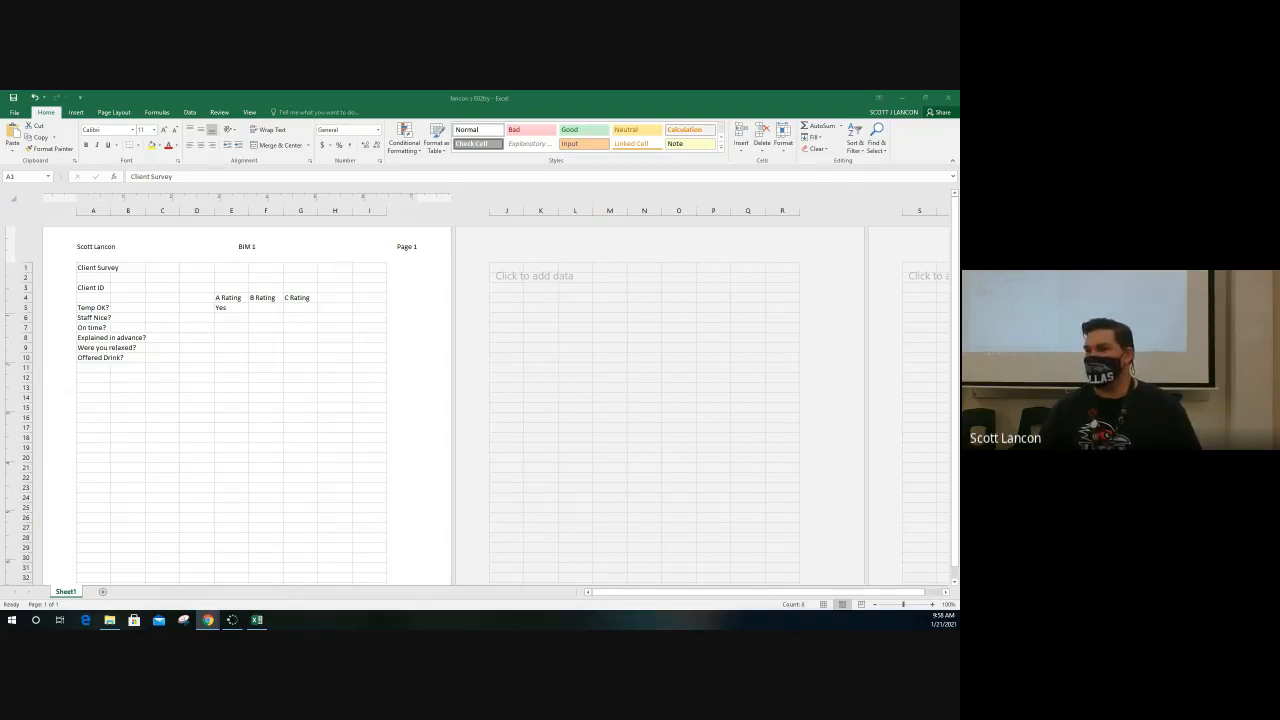
drag(958, 168, 198, 130)
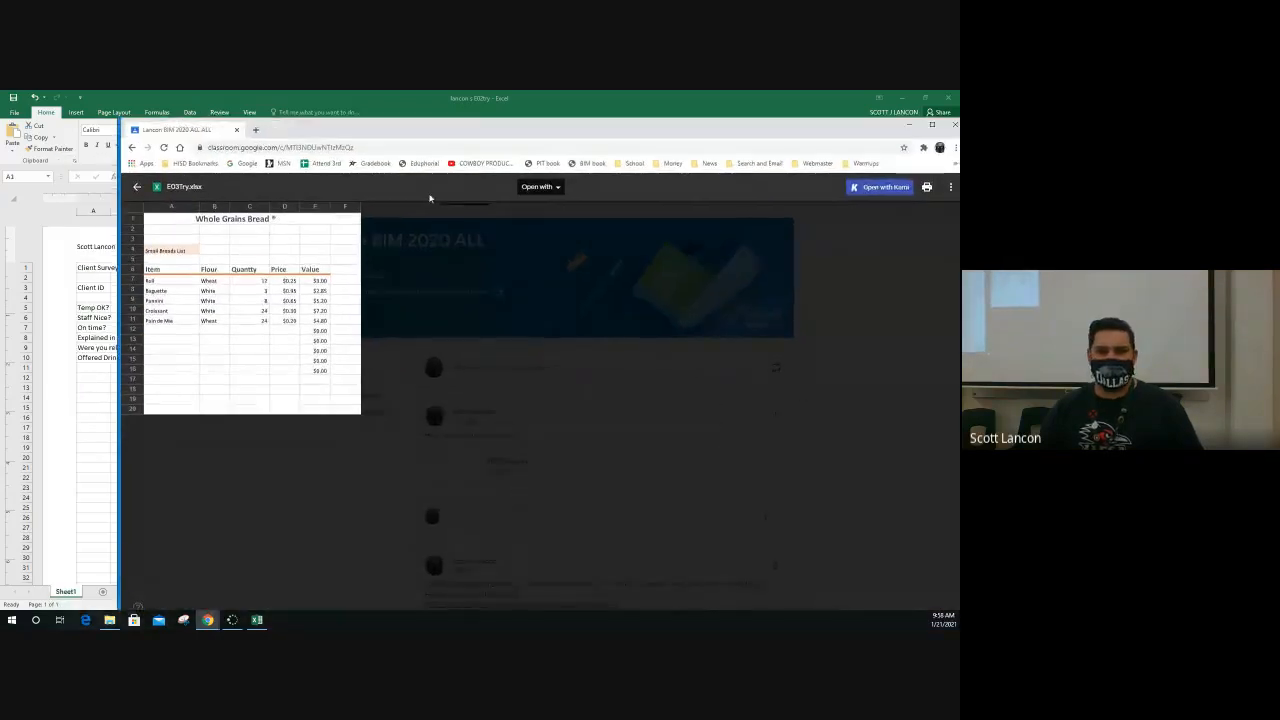
click(947, 192)
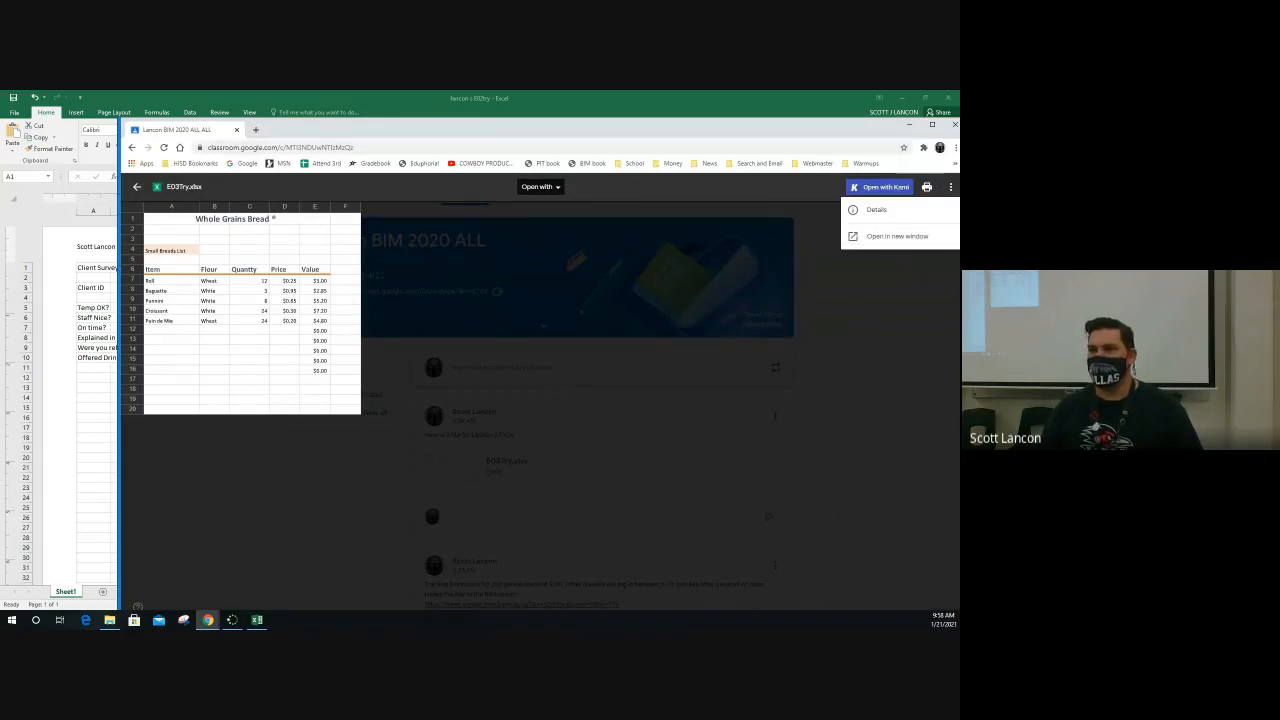
click(897, 236)
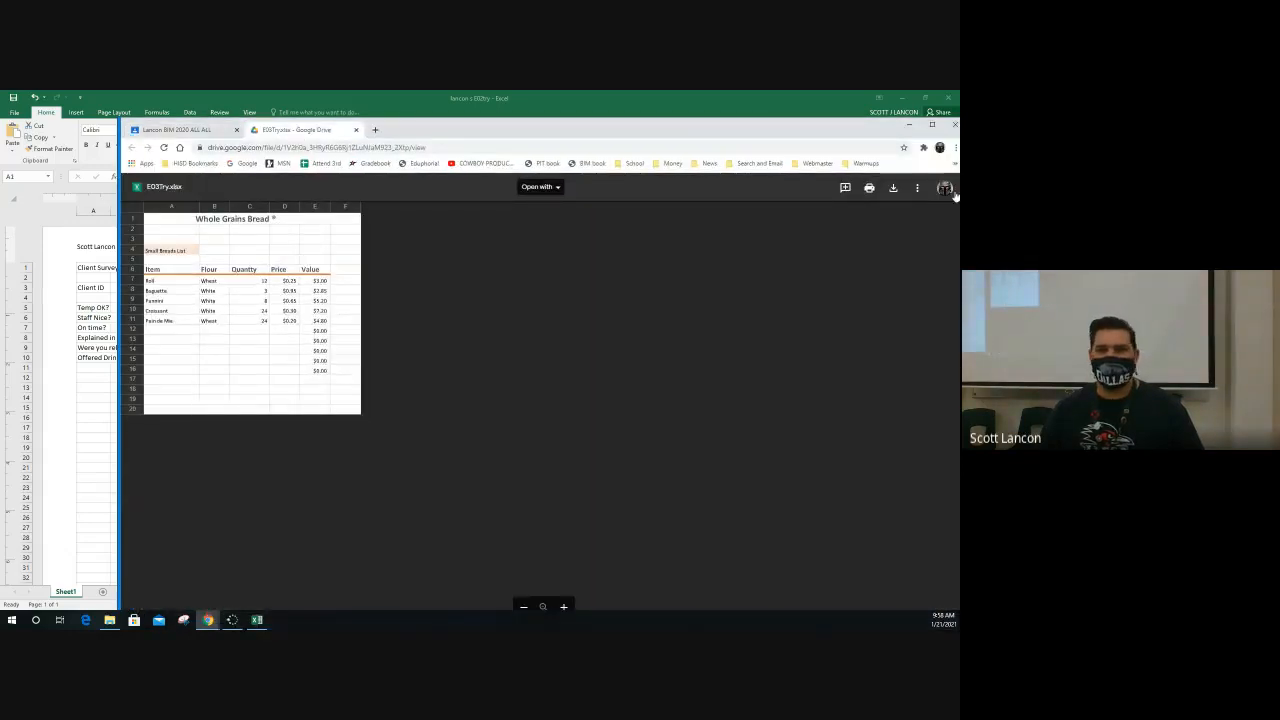
click(893, 193)
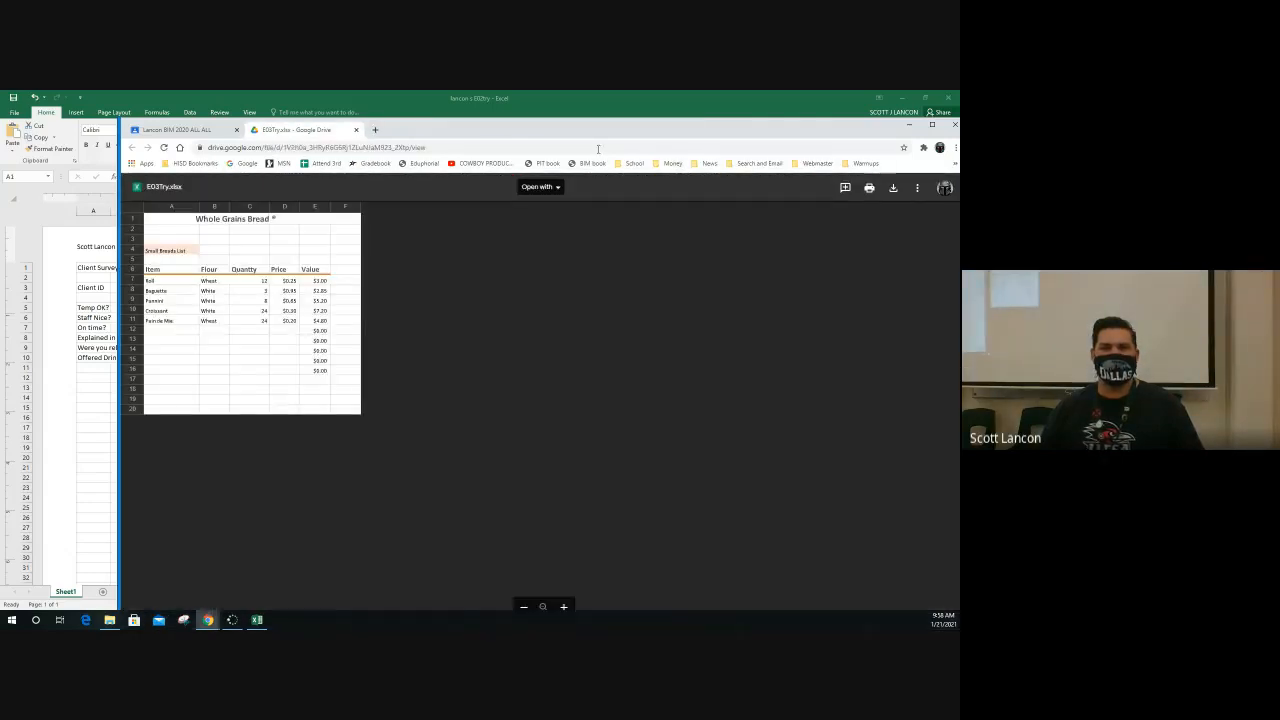
drag(488, 134, 958, 140)
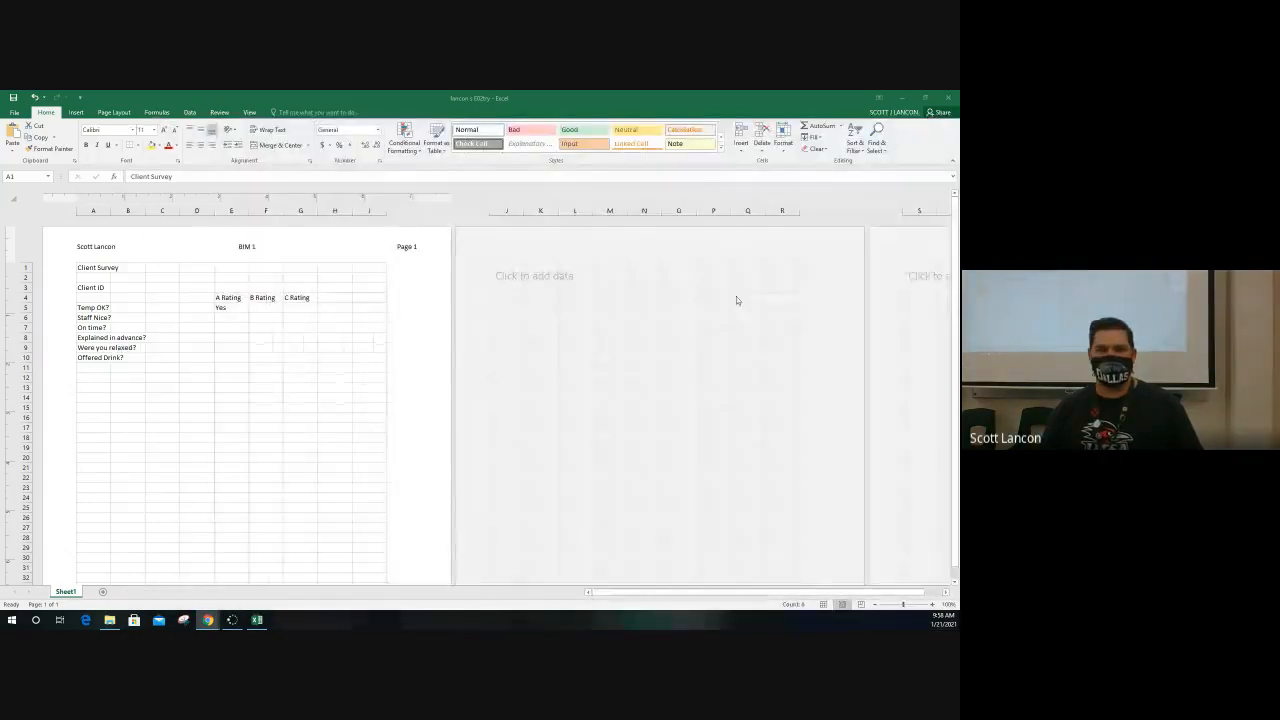
click(338, 401)
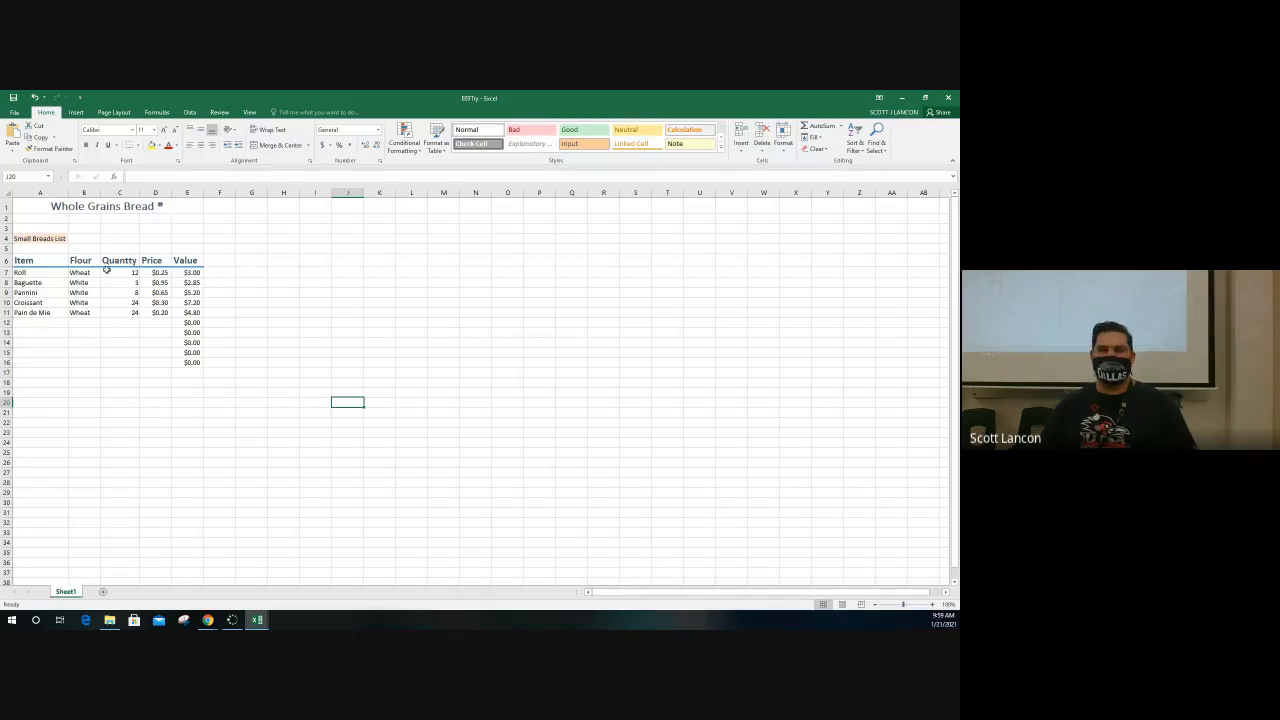
click(79, 239)
double_click(79, 239)
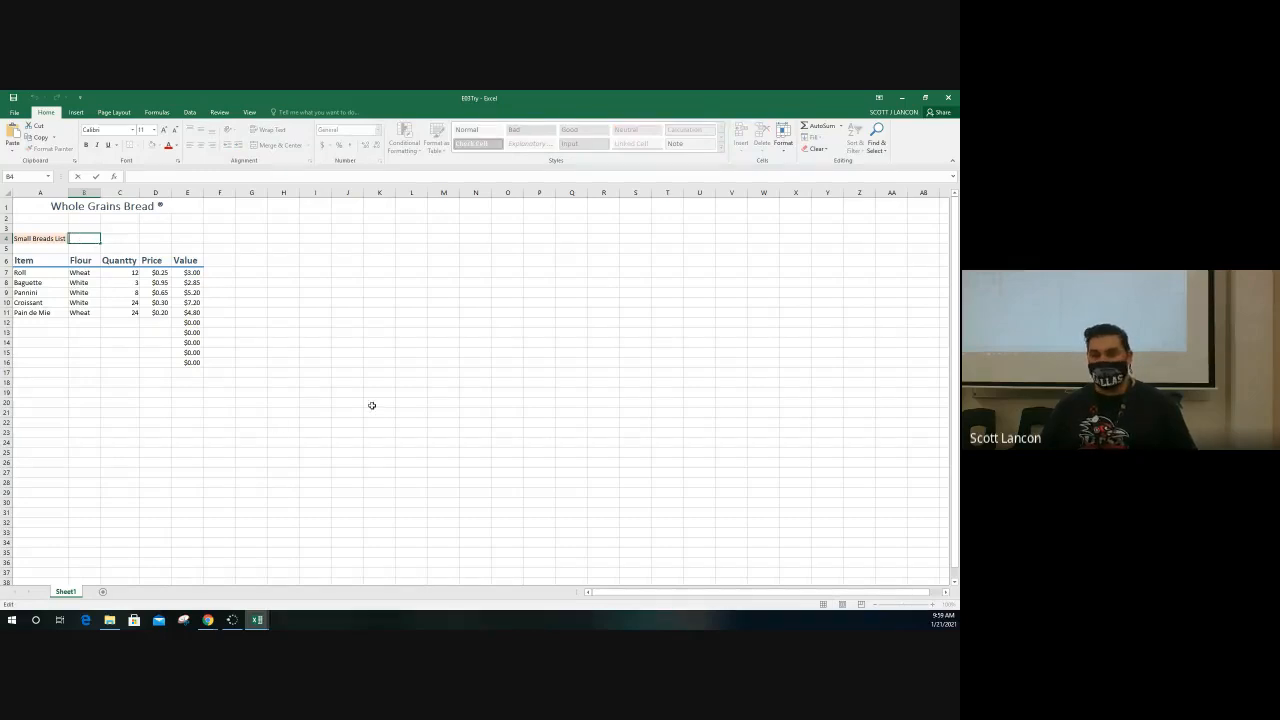
key(Return)
click(291, 291)
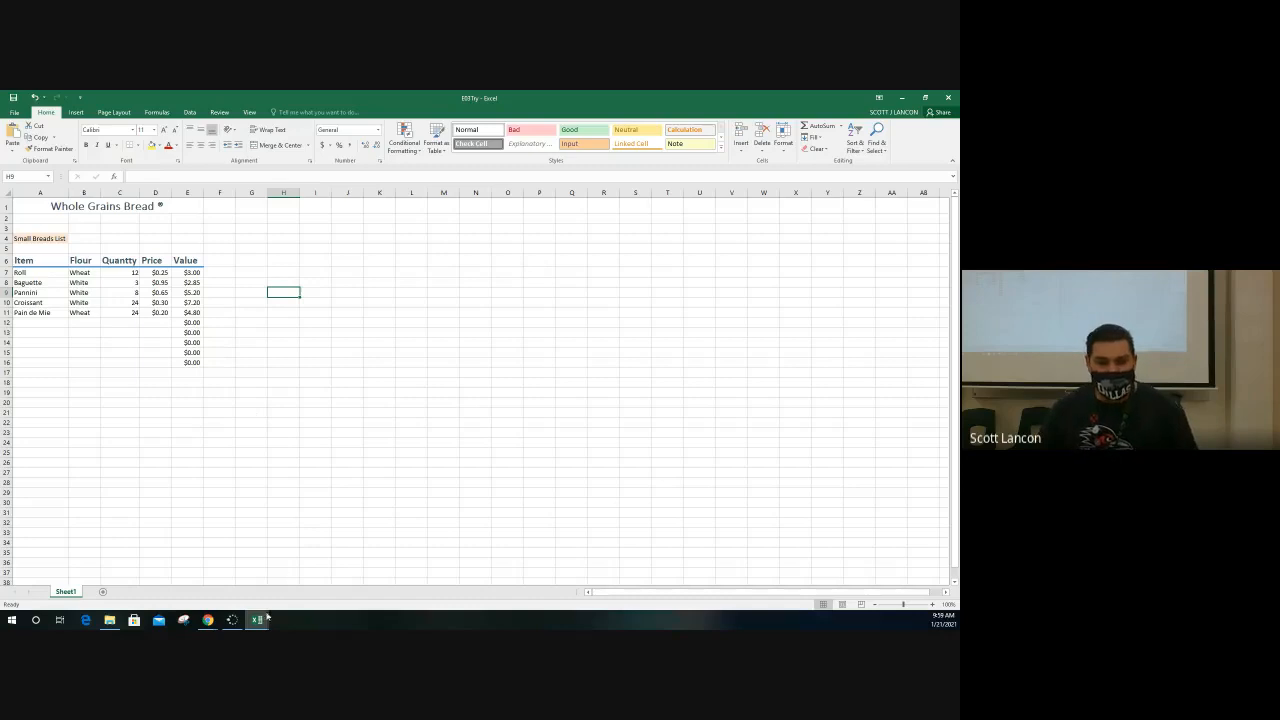
Add Baguette with Wheat flour as a new item in row 12 of the Small Breads List.
mouse_move(257, 620)
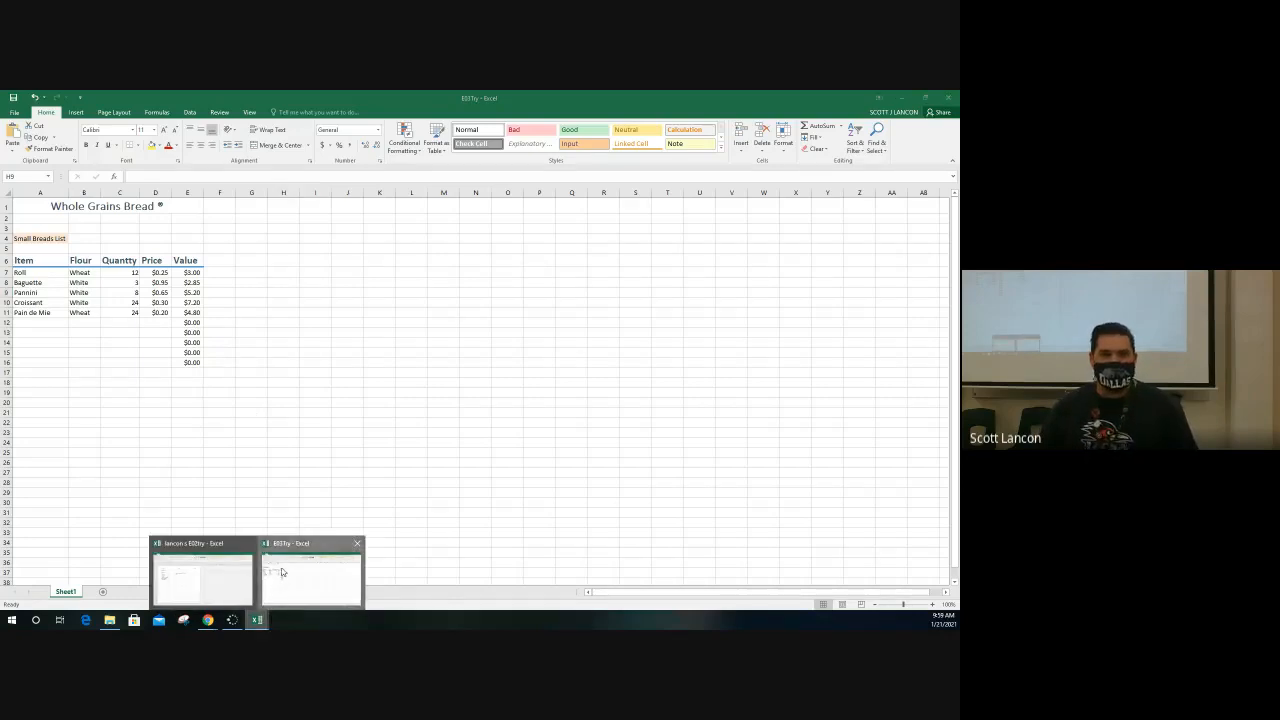
click(281, 572)
click(283, 400)
scroll(137, 380, up, 5)
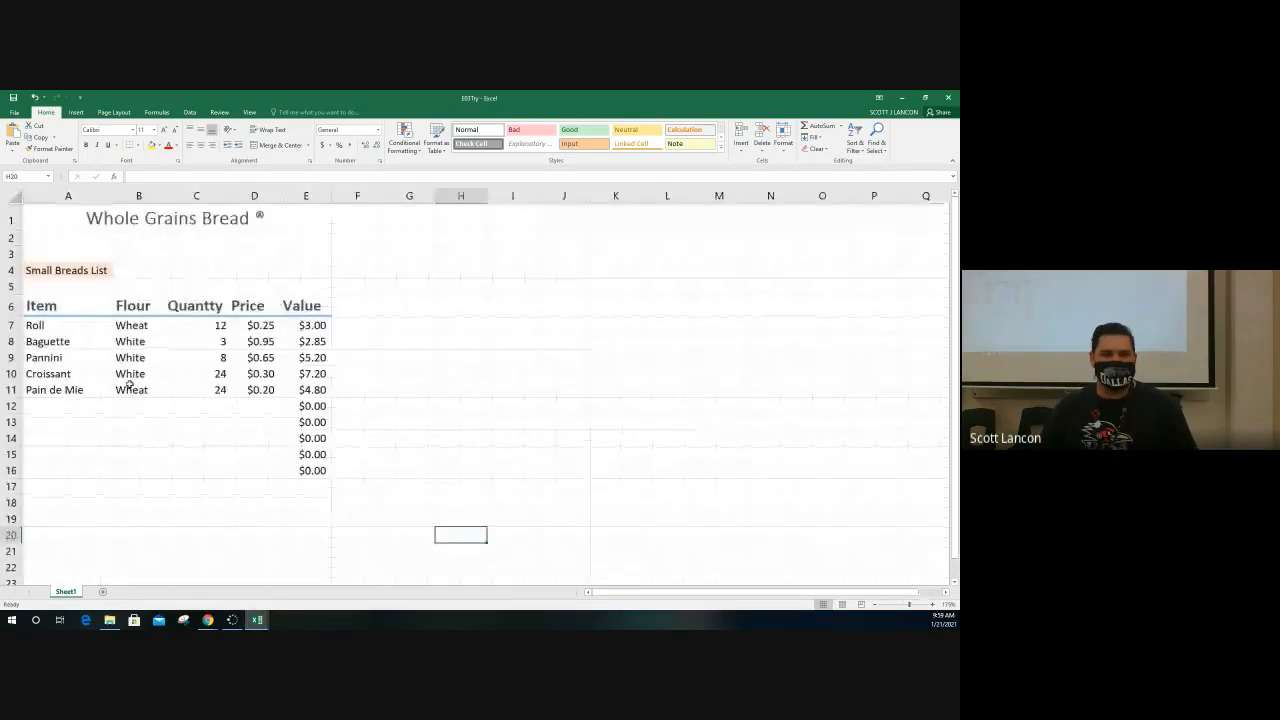
scroll(130, 385, up, 2)
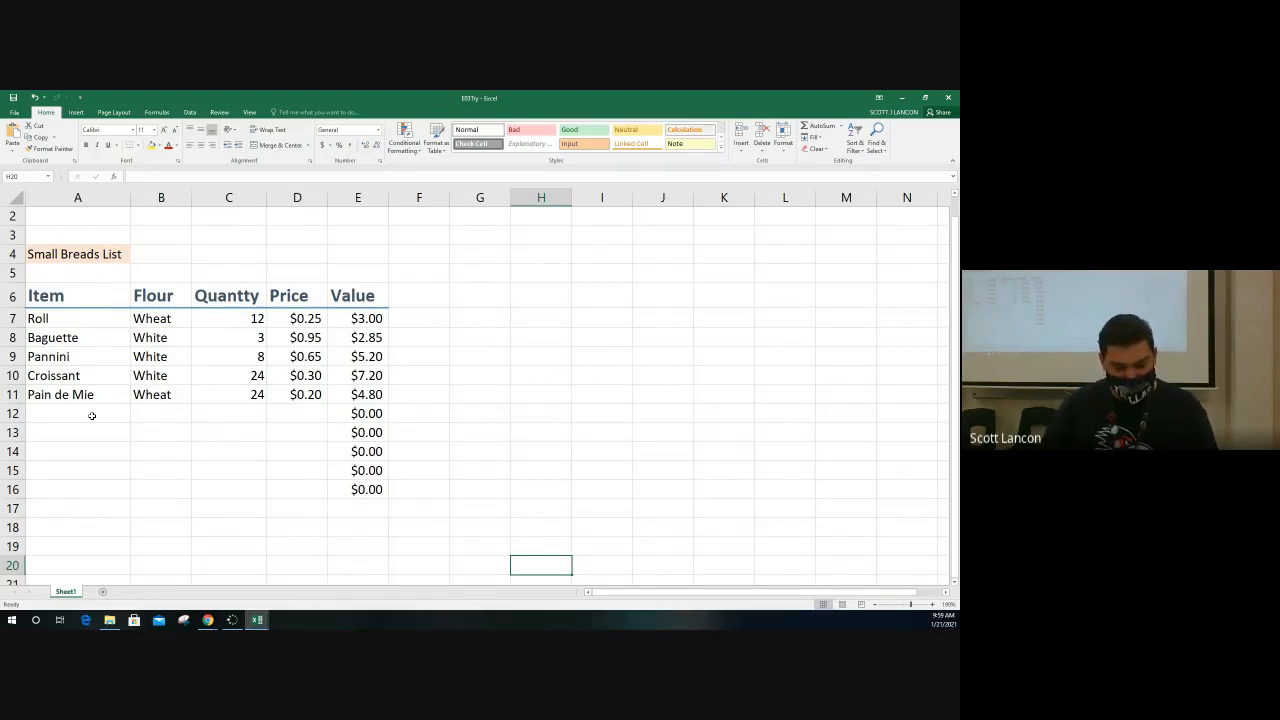
click(91, 415)
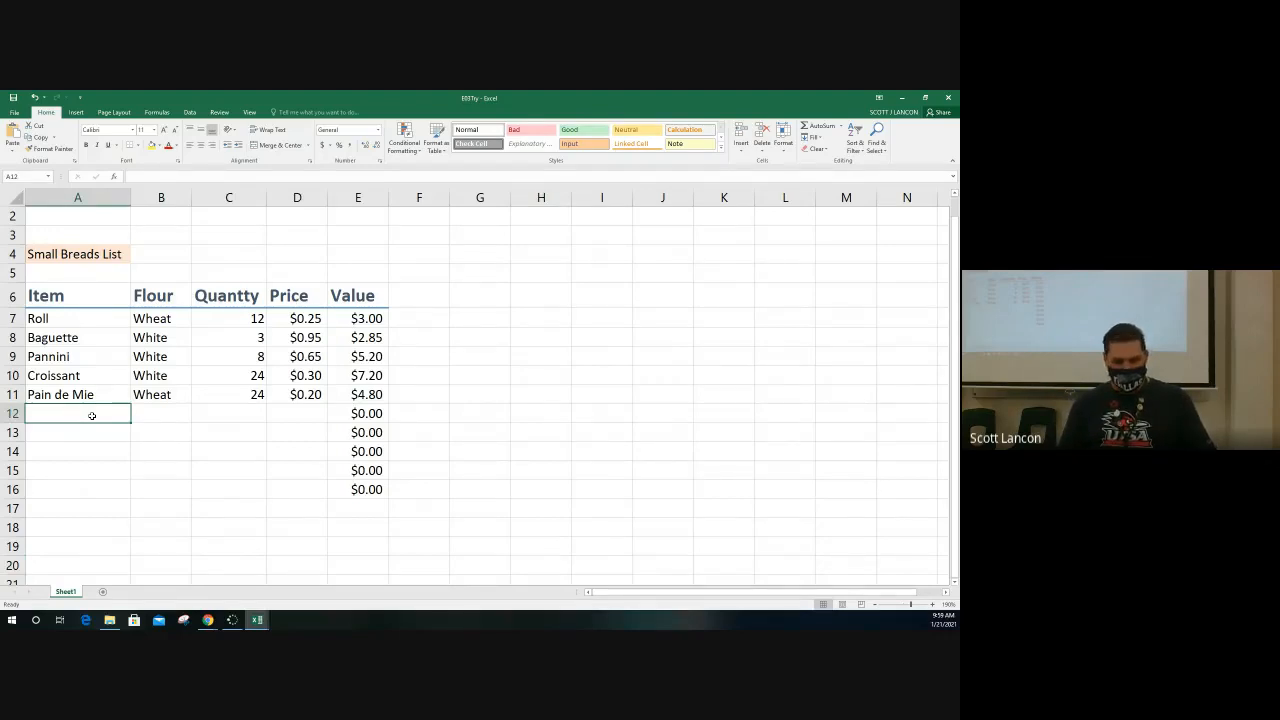
text(Baguette)
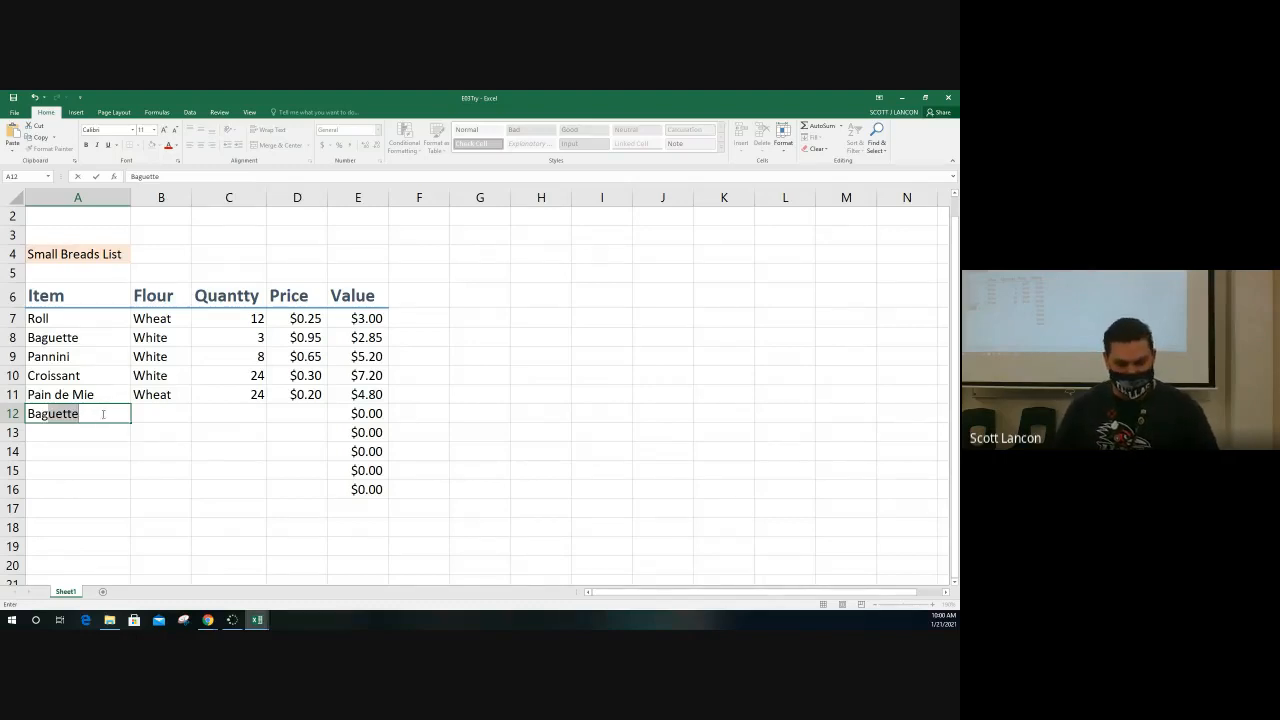
key(Tab)
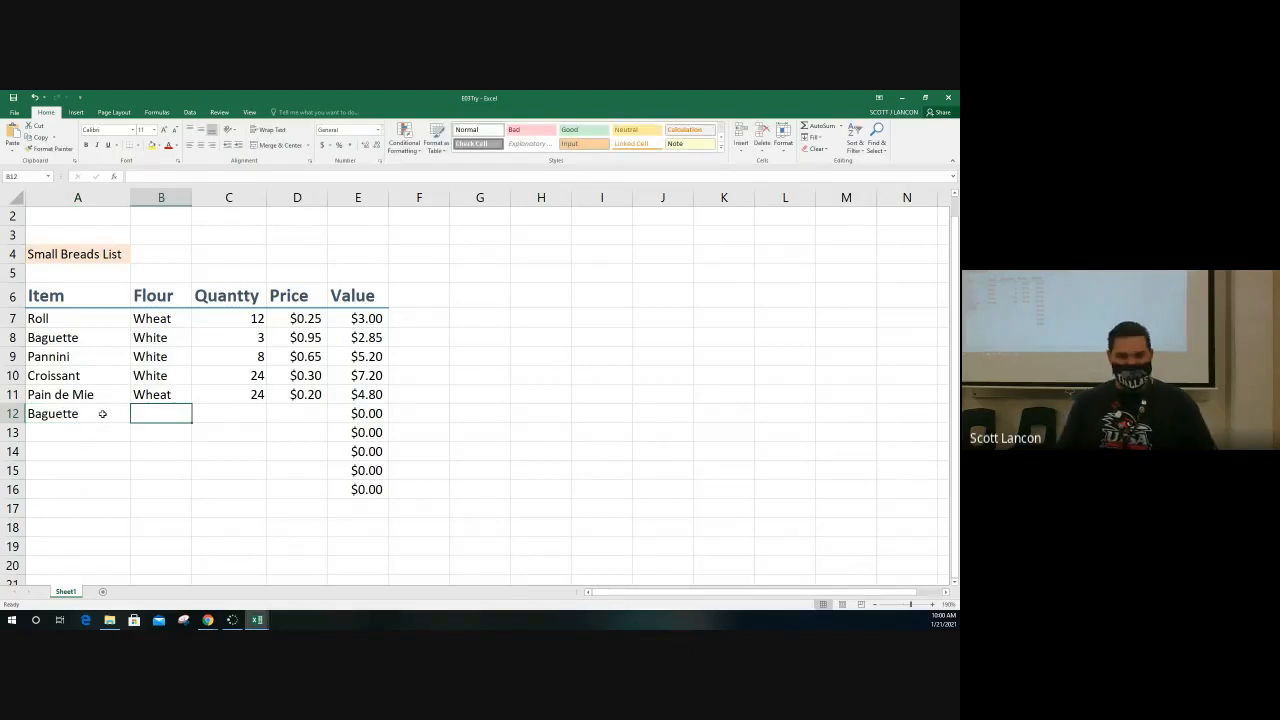
text(Whe)
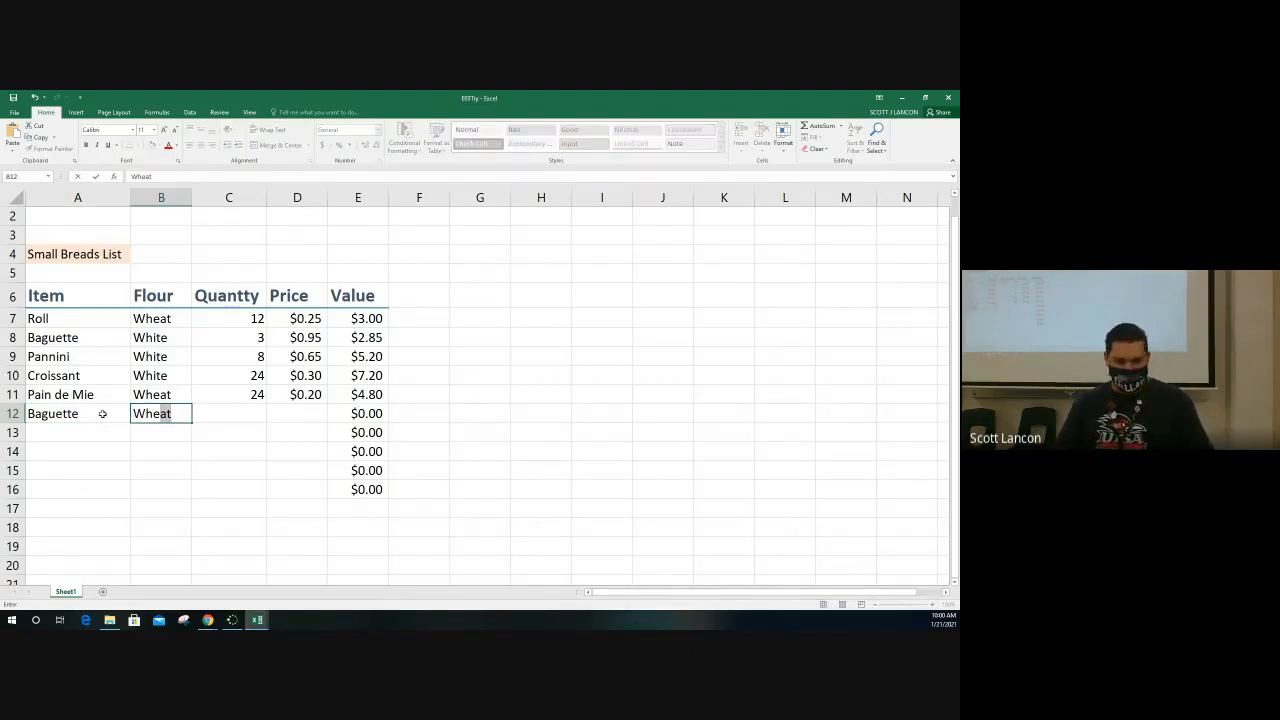
key(Tab)
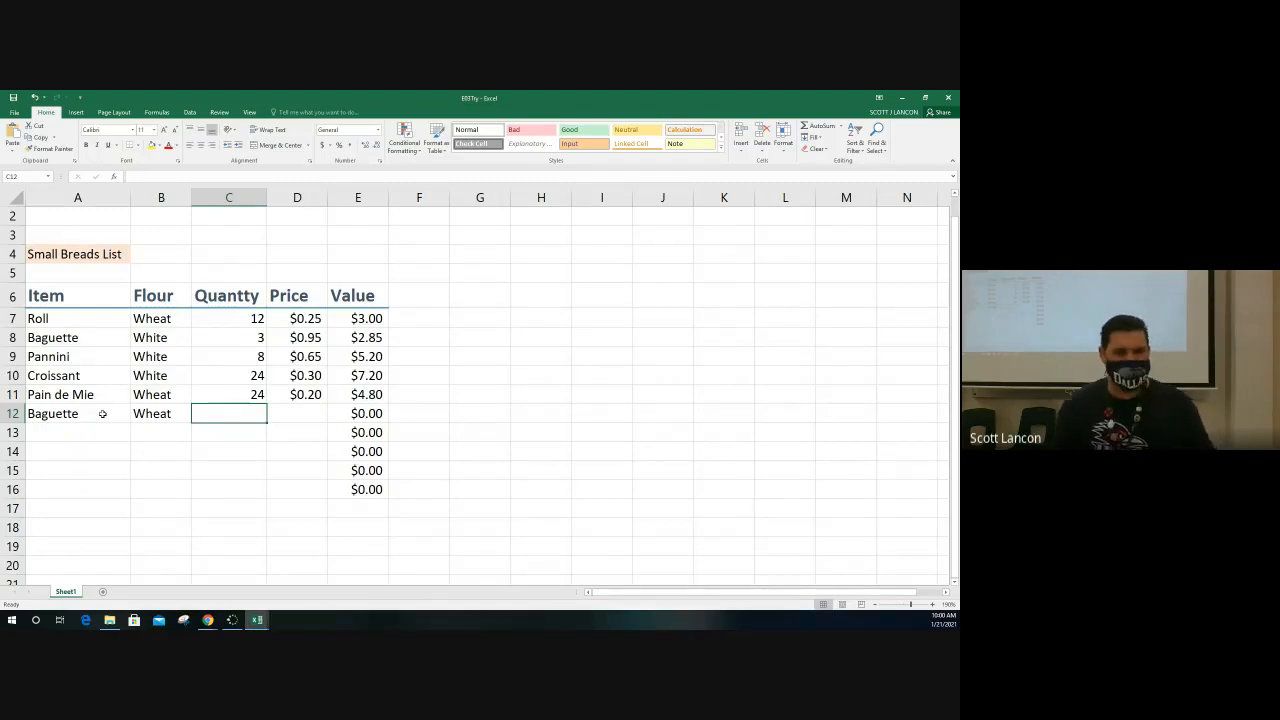
Fill cell A13 with Pannini by picking it from the list of existing column entries.
click(56, 436)
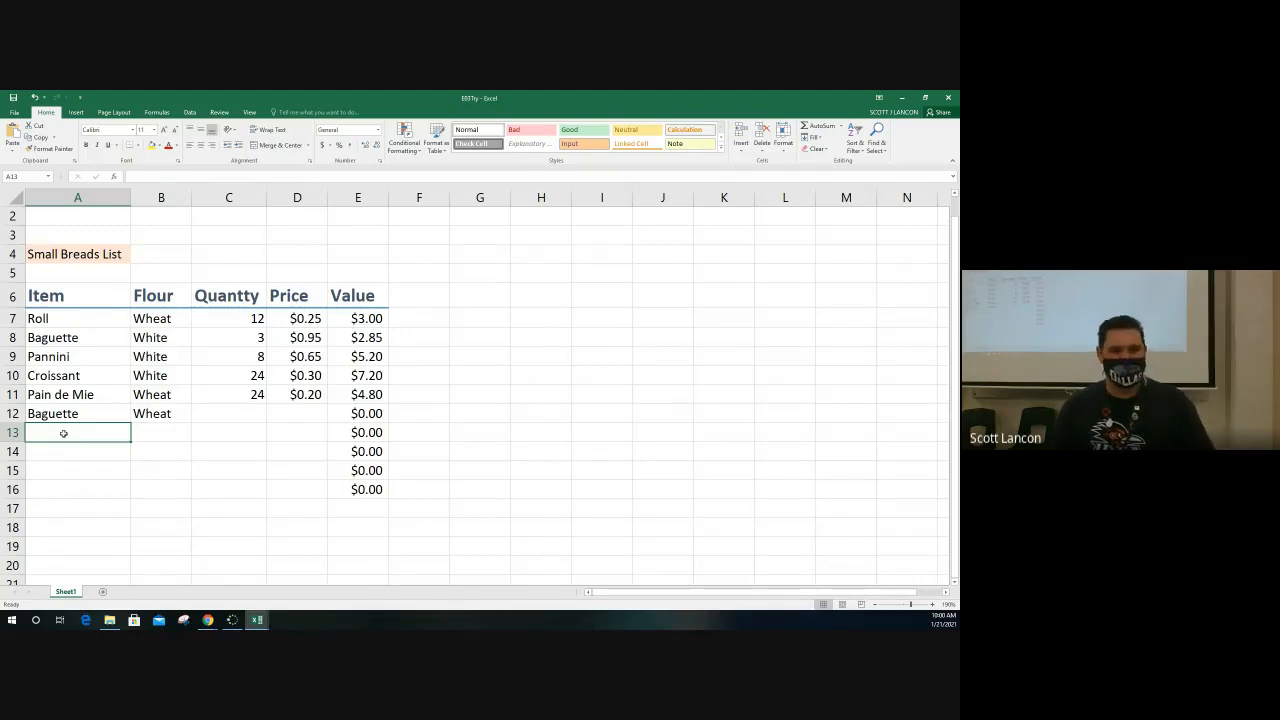
right_click(63, 434)
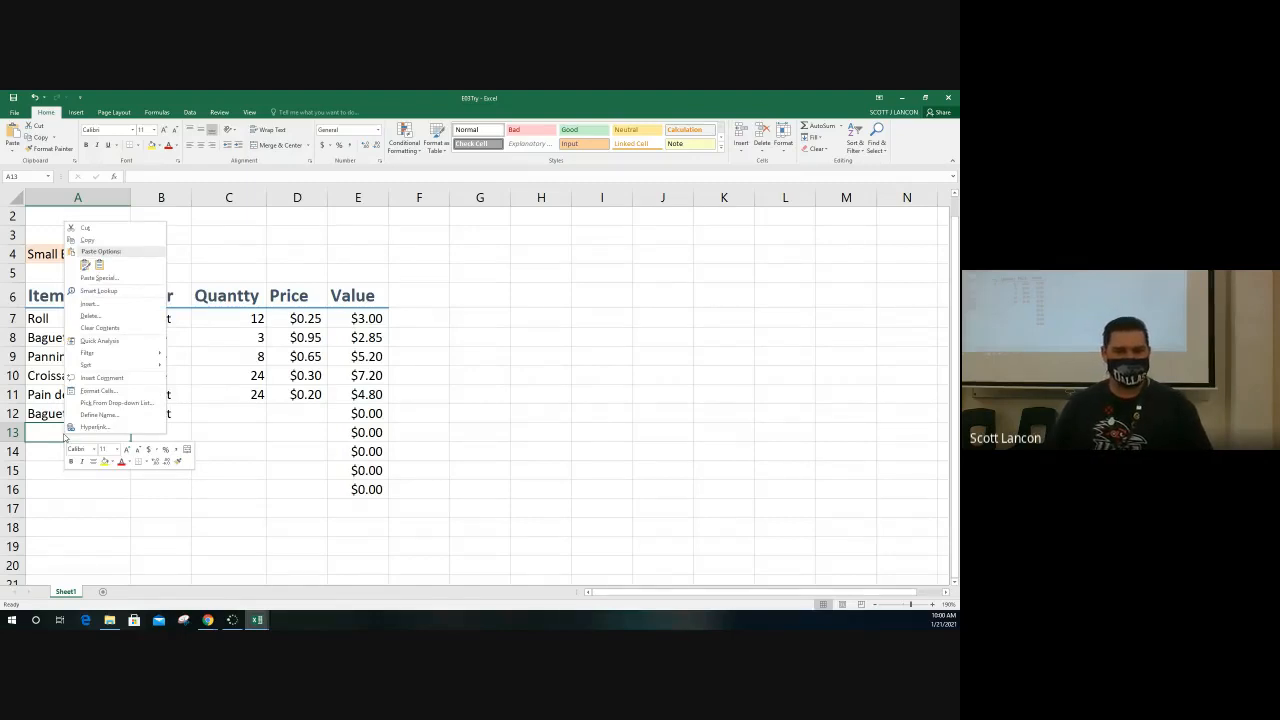
click(143, 405)
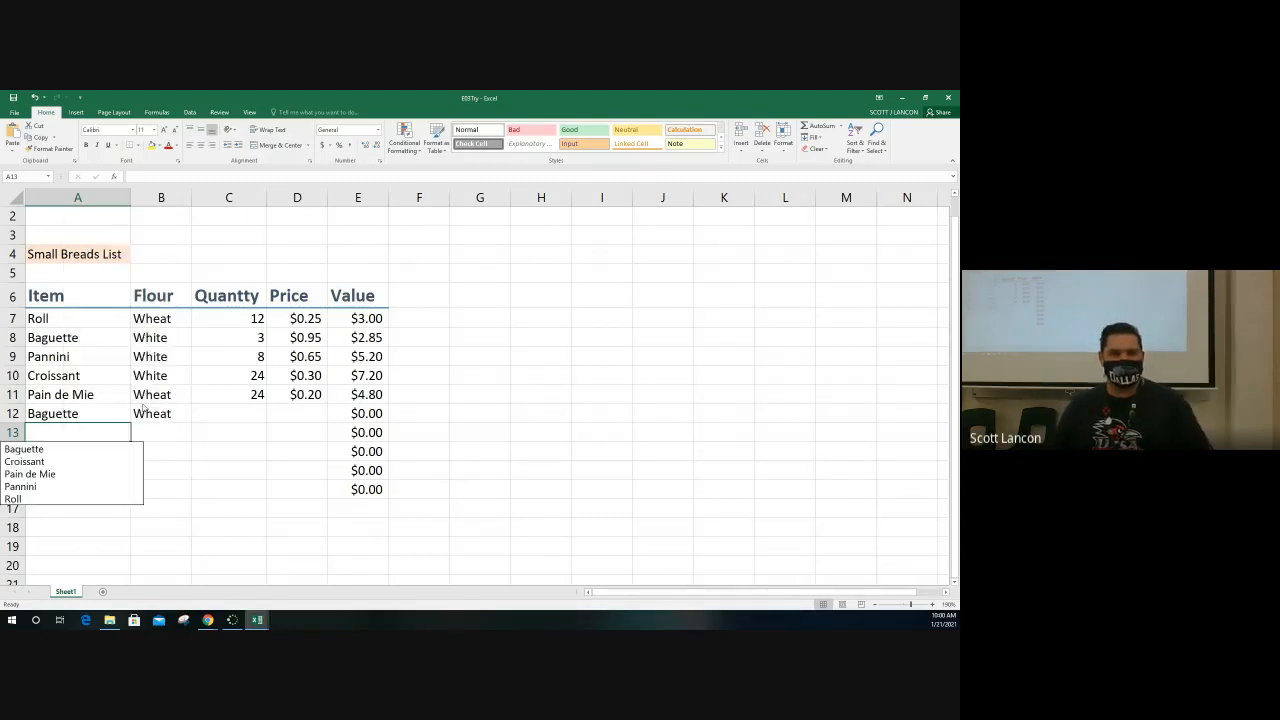
click(72, 487)
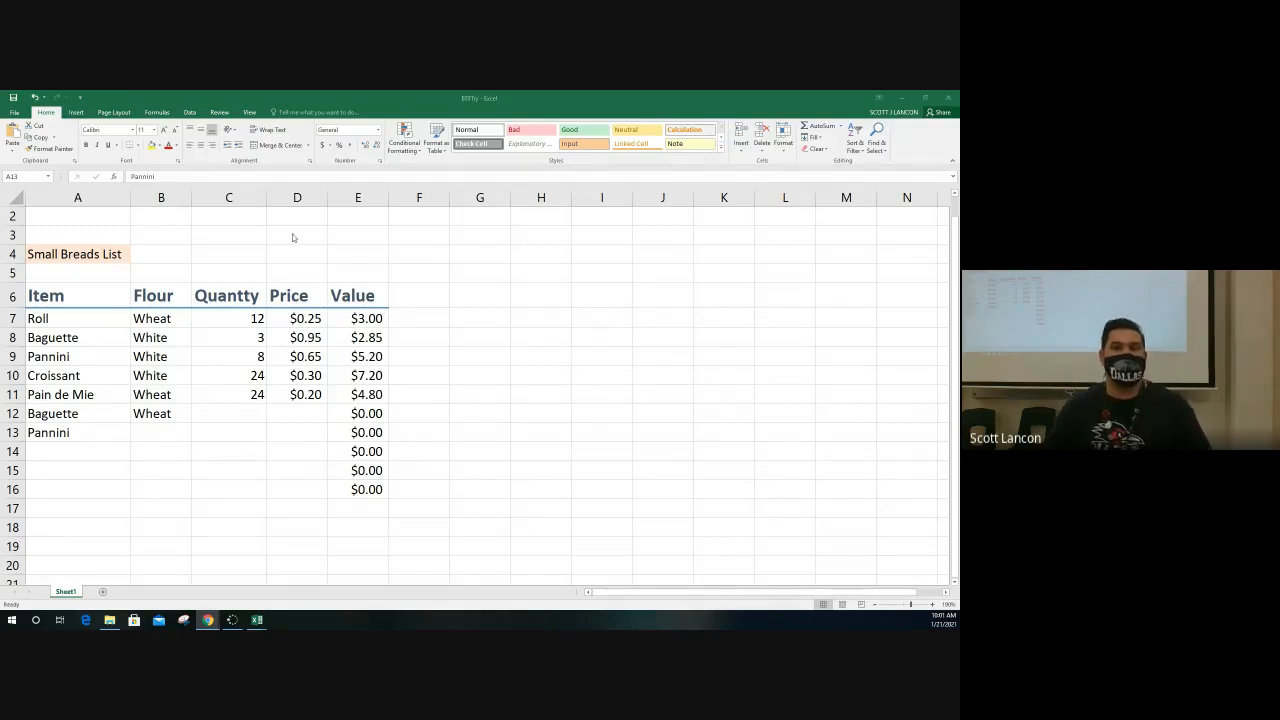
Run a spelling check, changing Firstname to First name, Lastname to Last name, and all occurrences of Pannini to Panini.
click(223, 116)
click(222, 115)
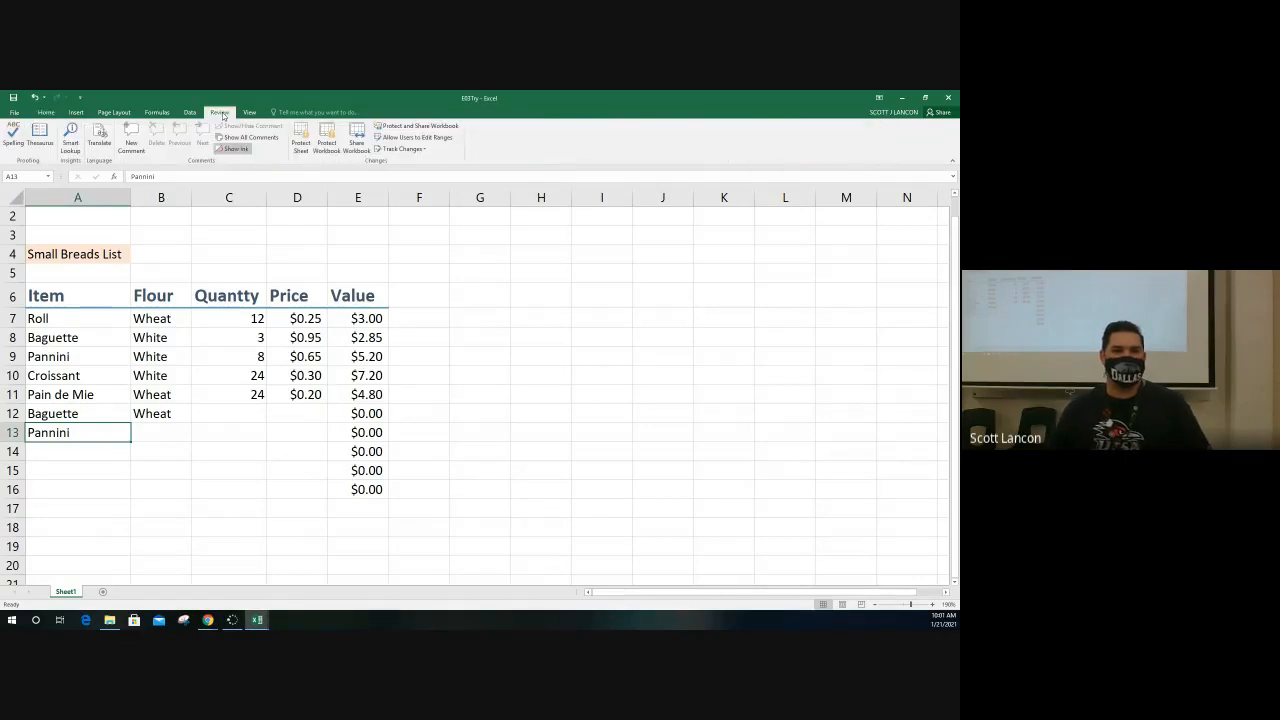
click(11, 149)
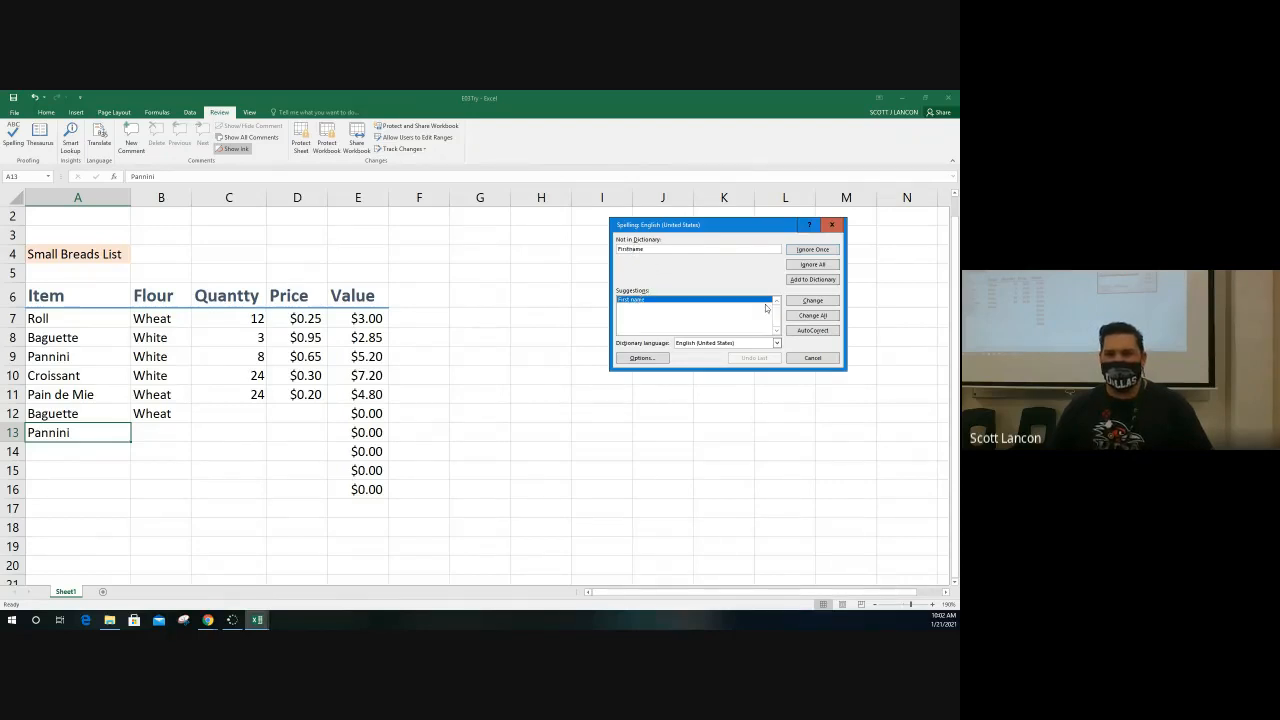
click(809, 304)
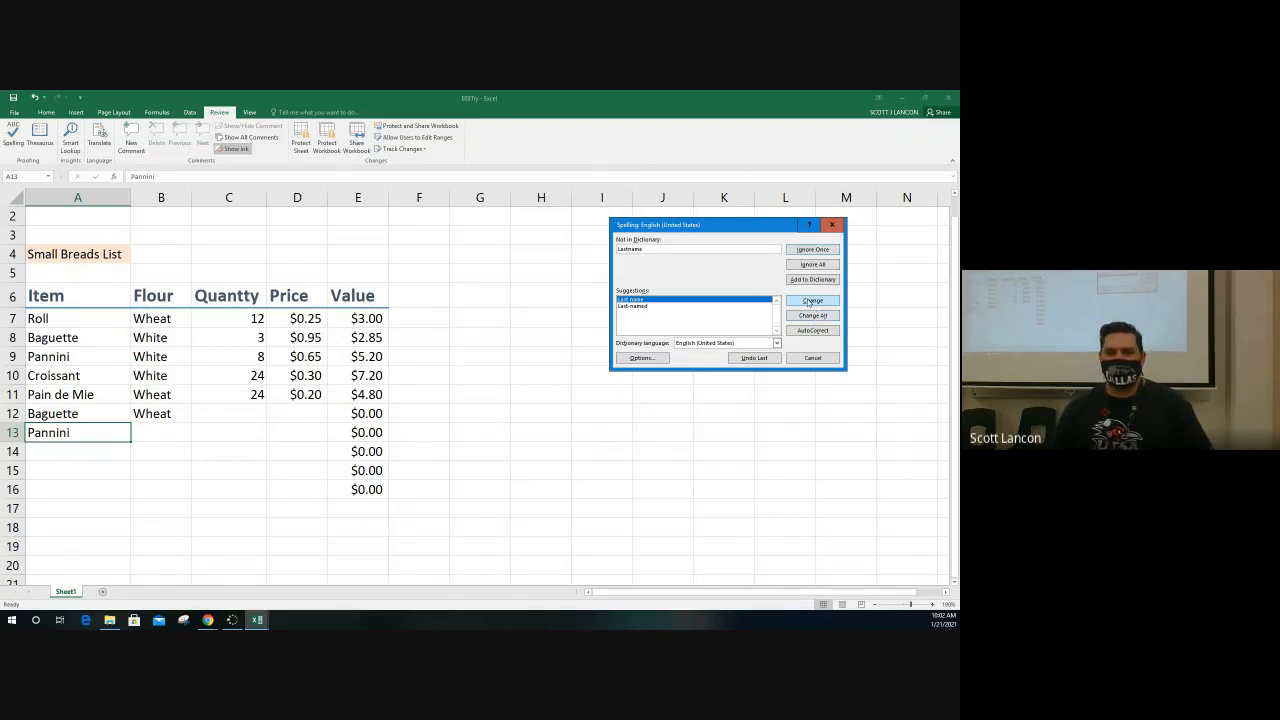
click(809, 302)
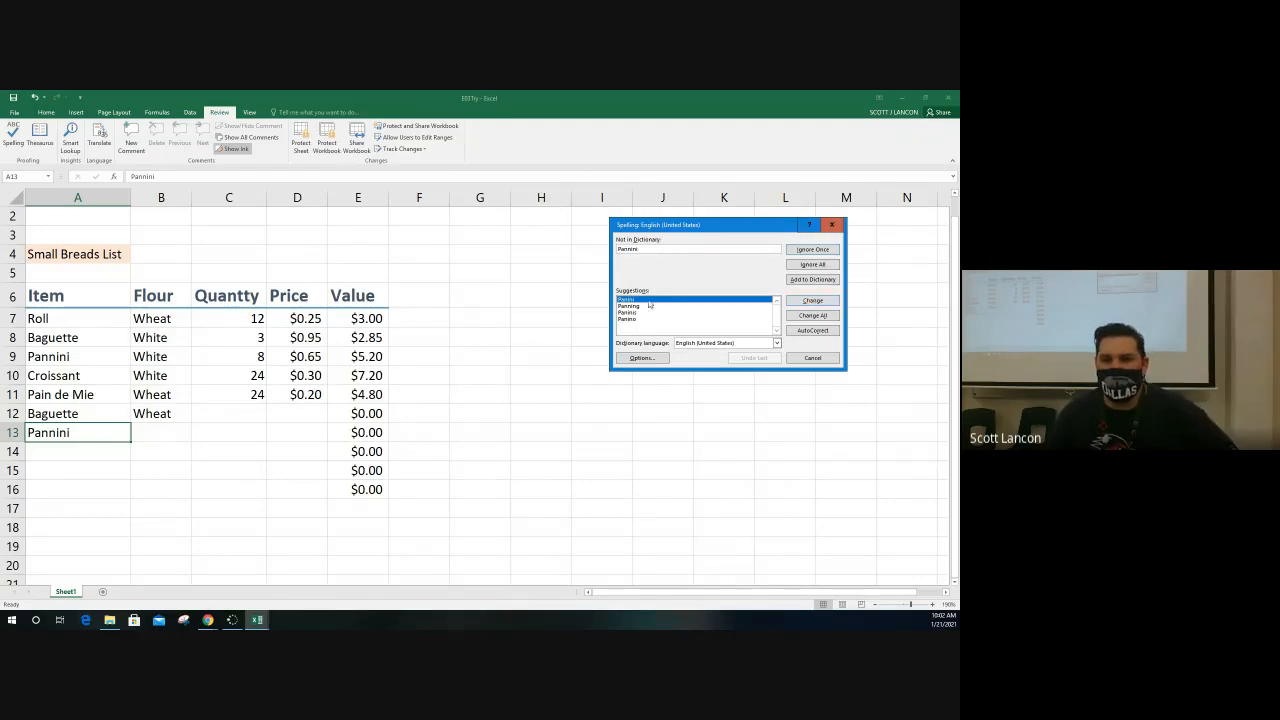
click(813, 316)
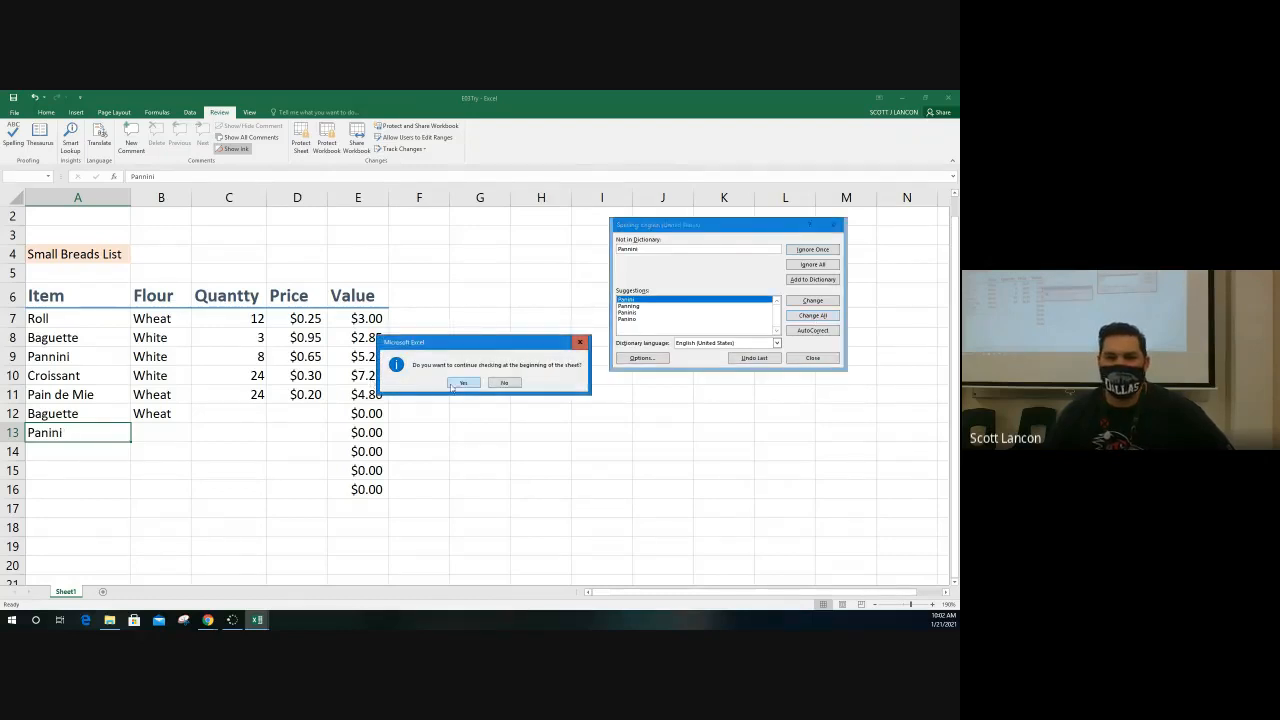
Continue the spelling check from the beginning of the sheet, correct the Quantty heading to Quantity, and finish the check.
click(460, 384)
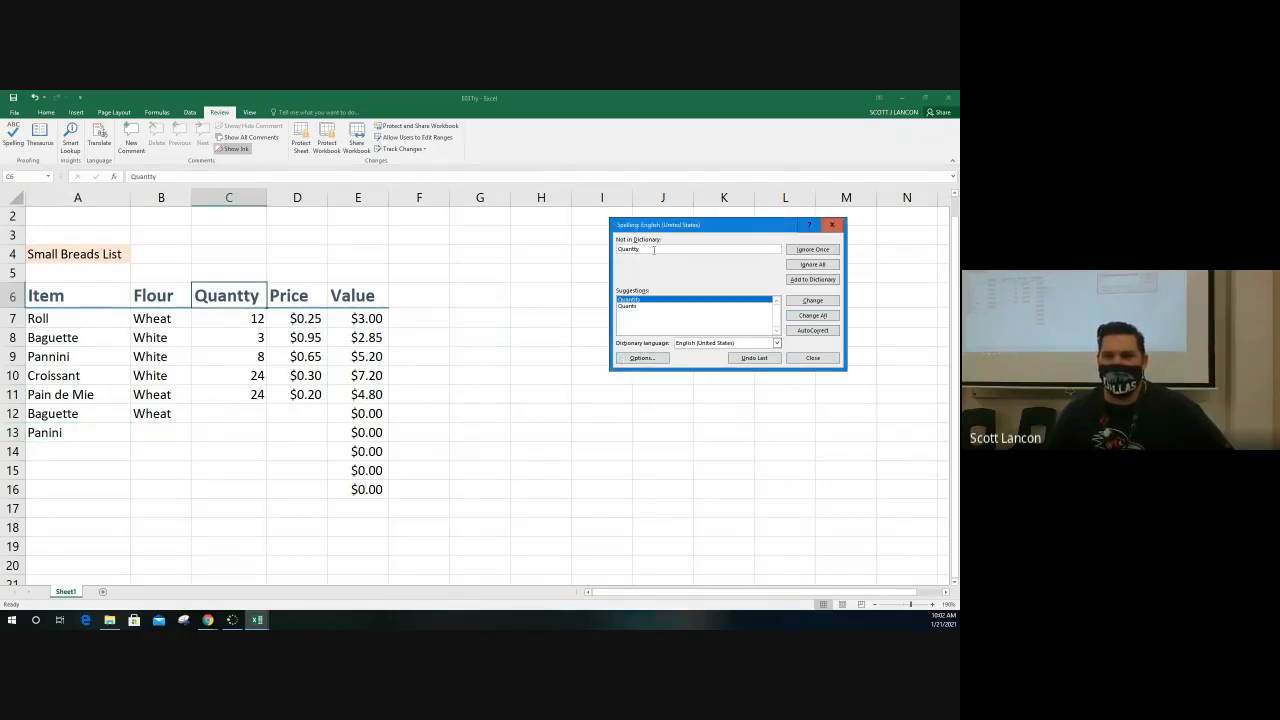
click(812, 302)
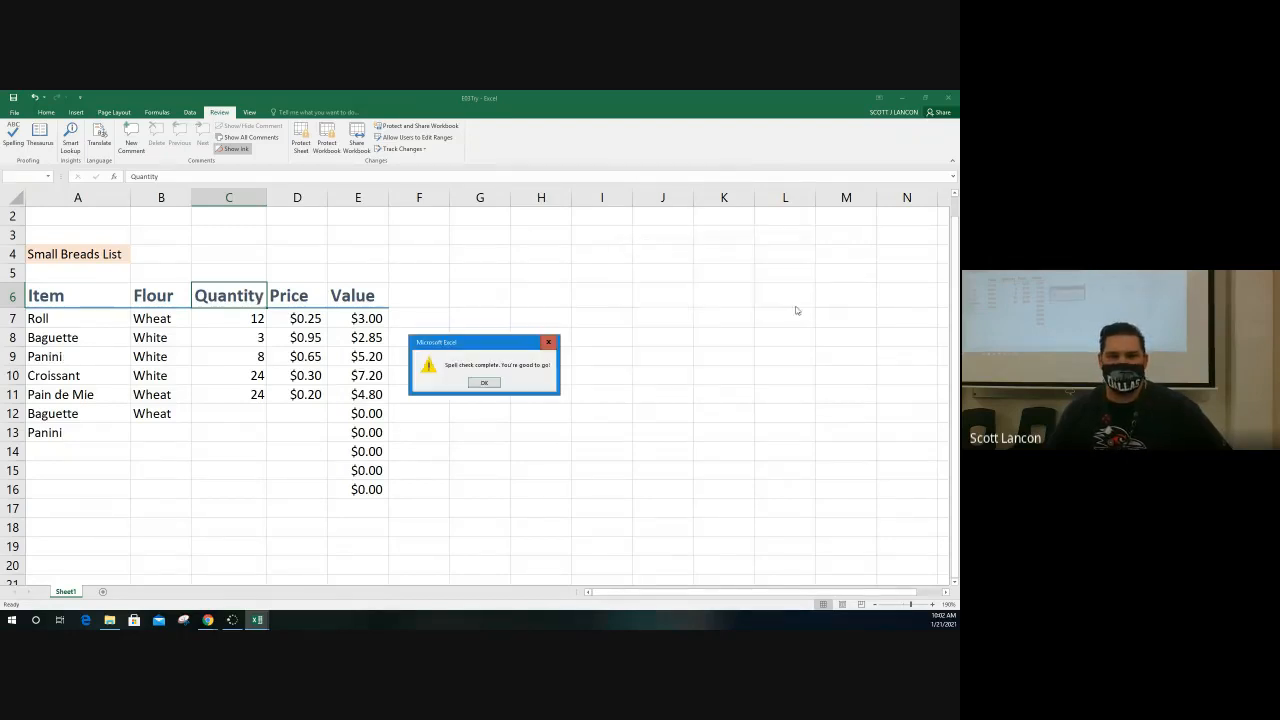
click(486, 384)
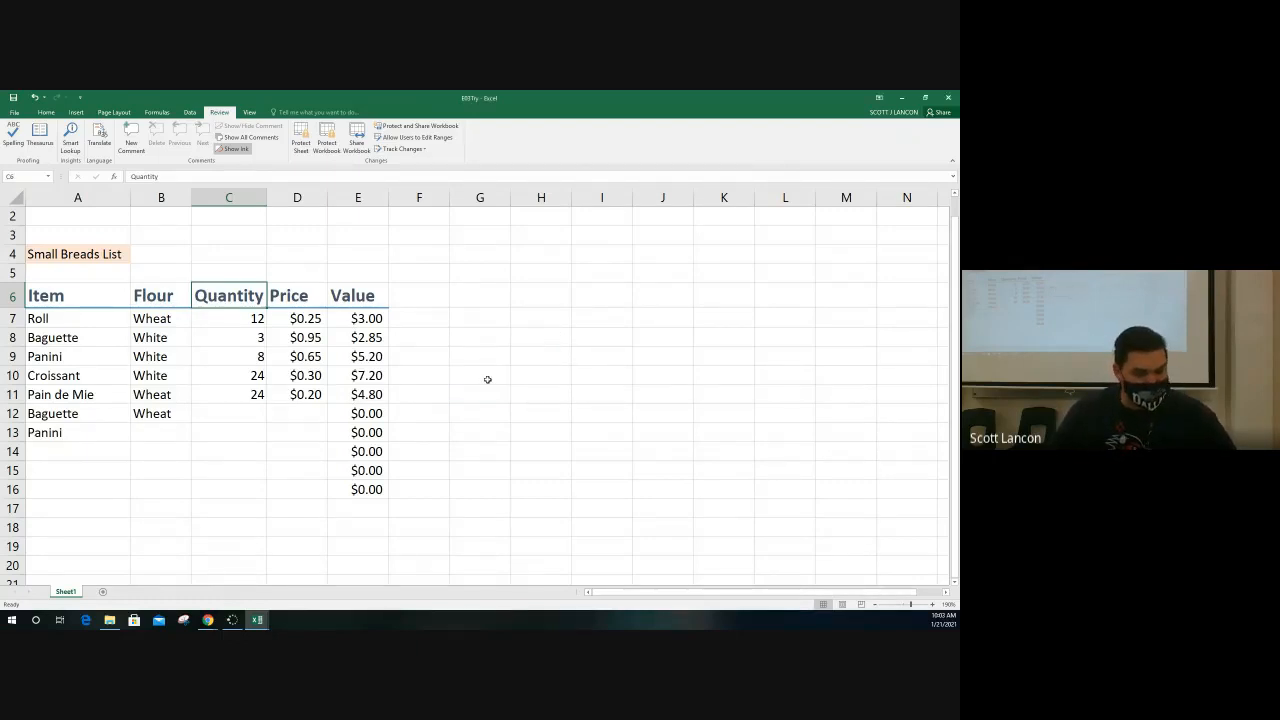
Look up the AutoCorrect replacement entry for "alot" in the proofing options, and close the options without changing the list.
click(14, 112)
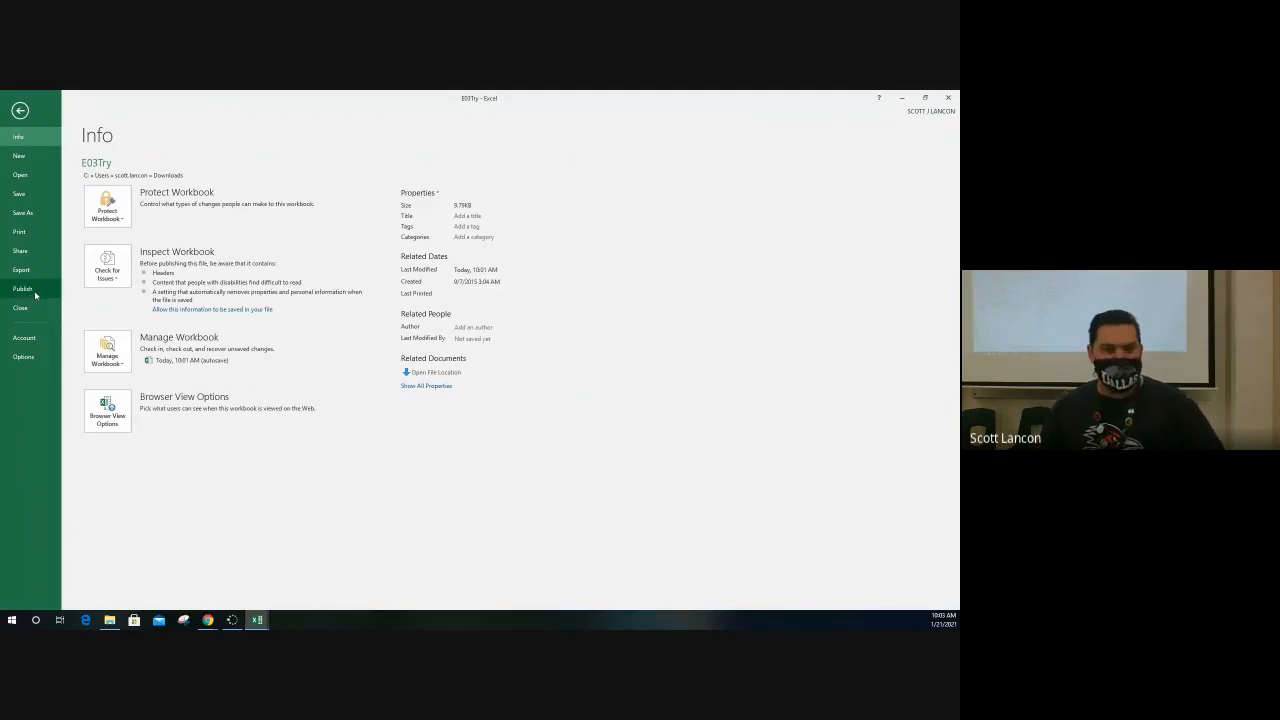
click(23, 357)
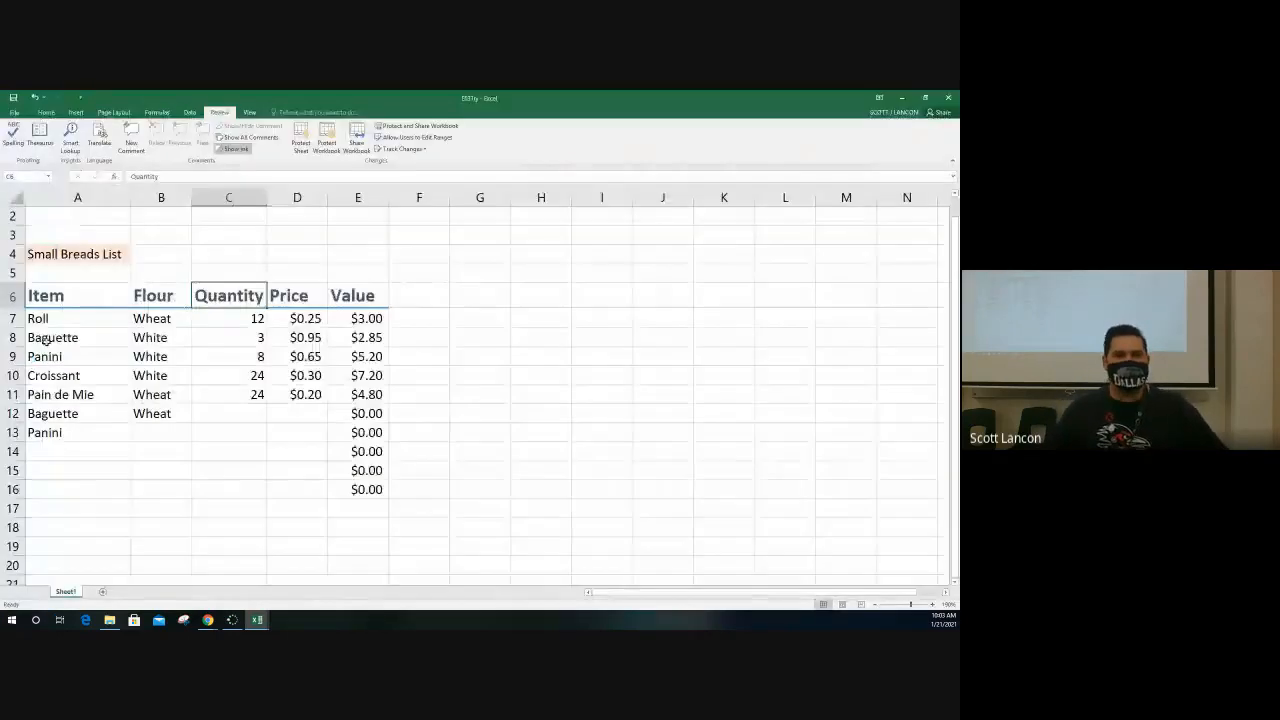
click(294, 232)
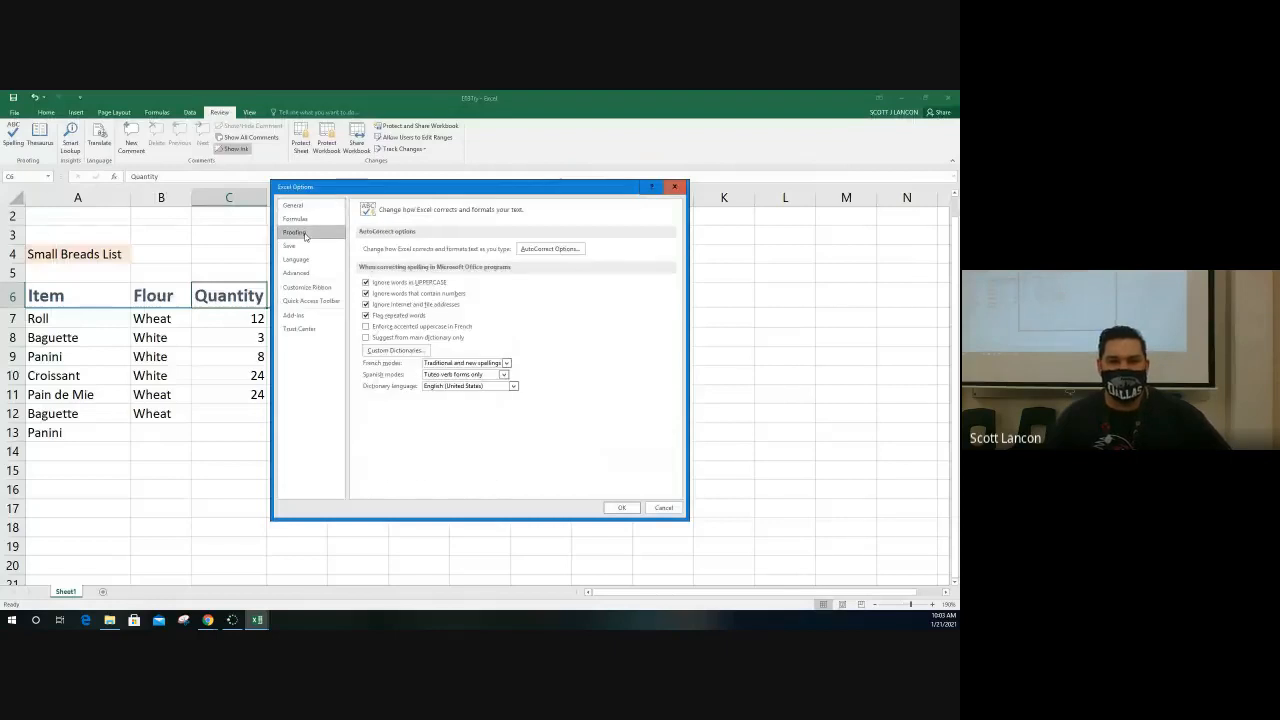
click(545, 249)
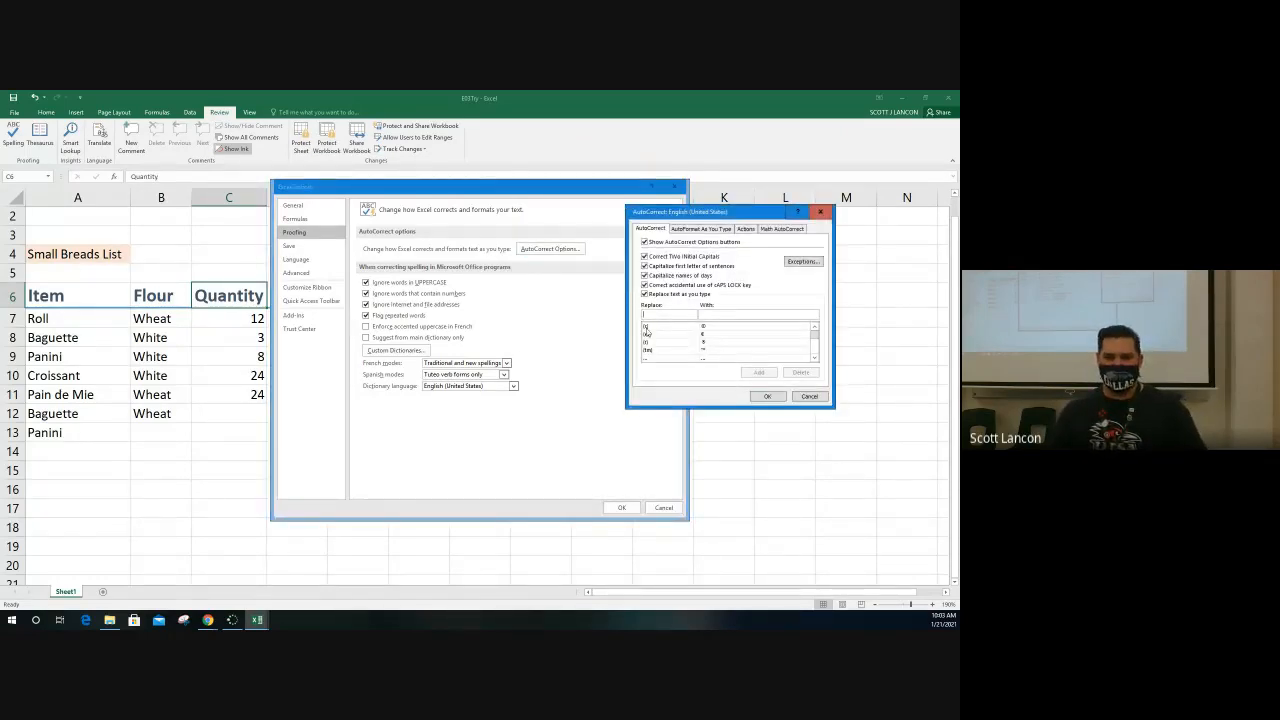
text(a)
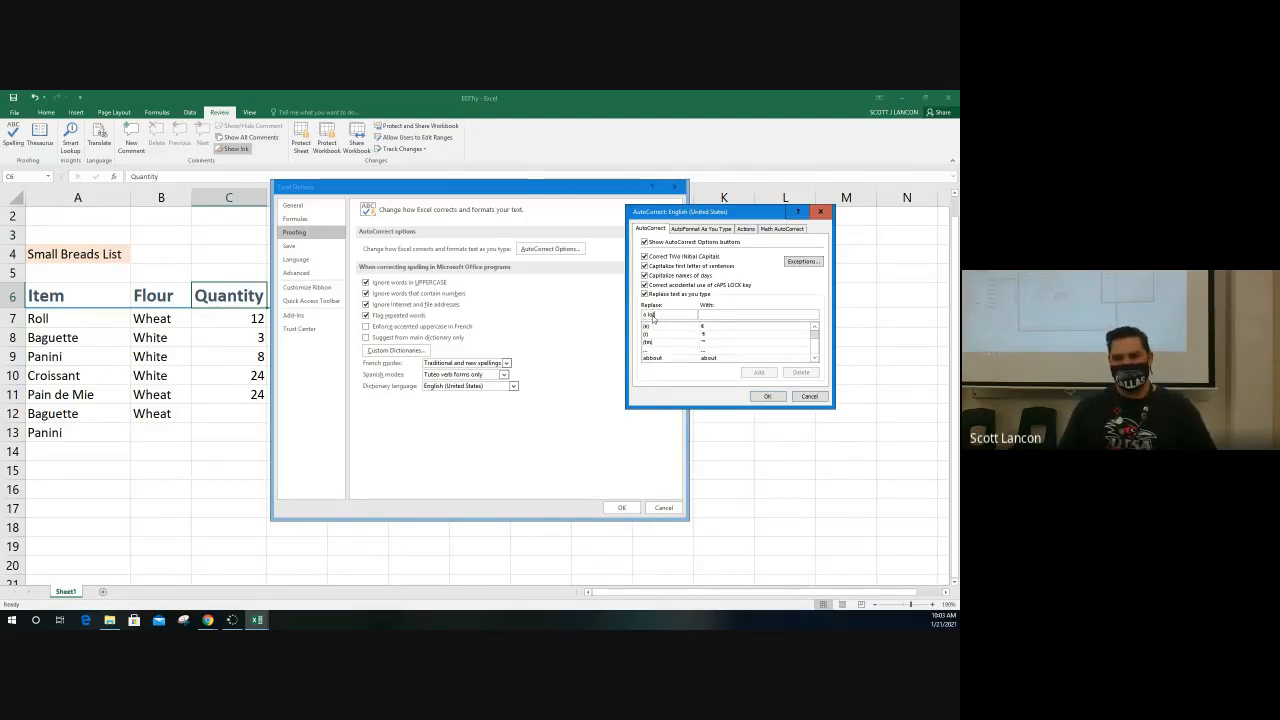
text(lot)
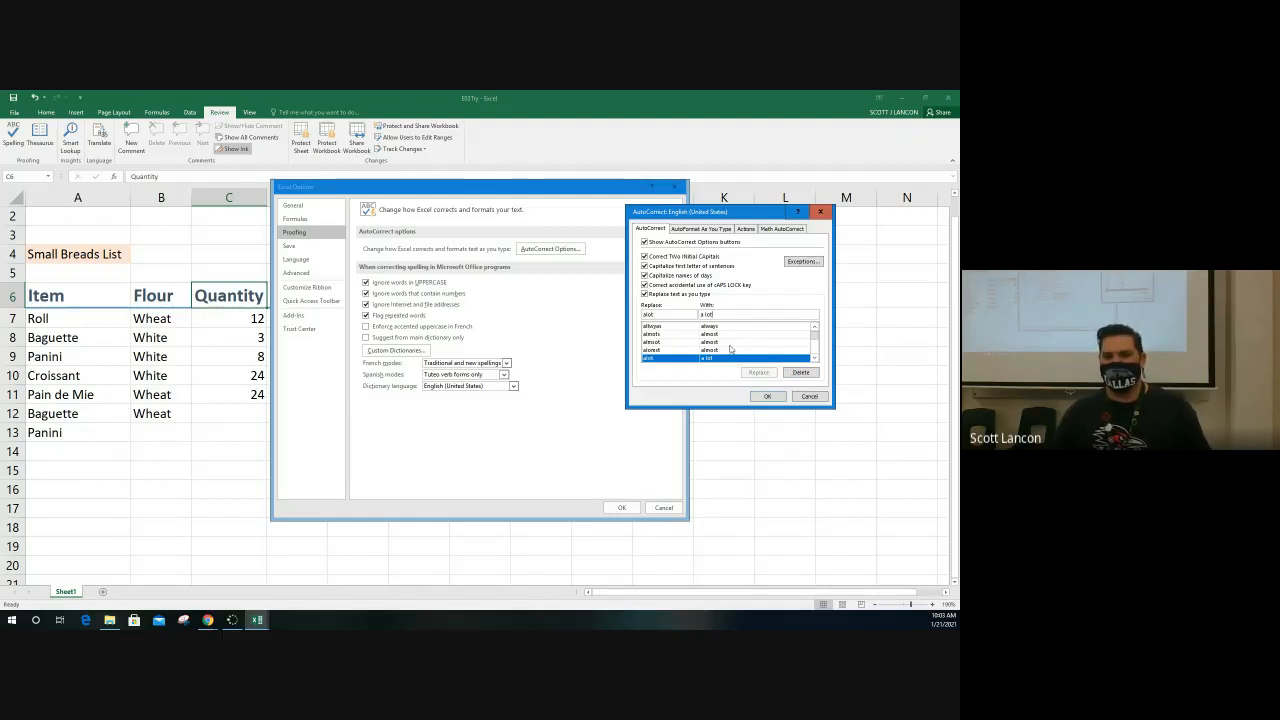
click(810, 397)
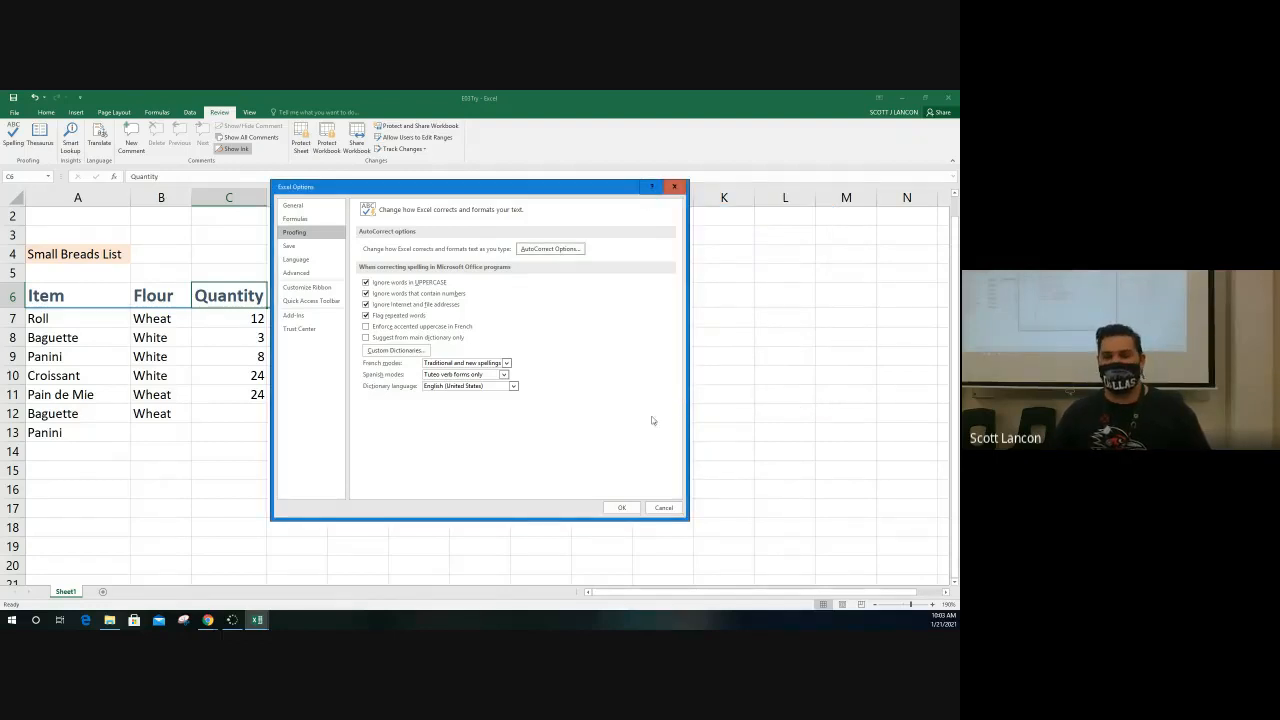
click(622, 508)
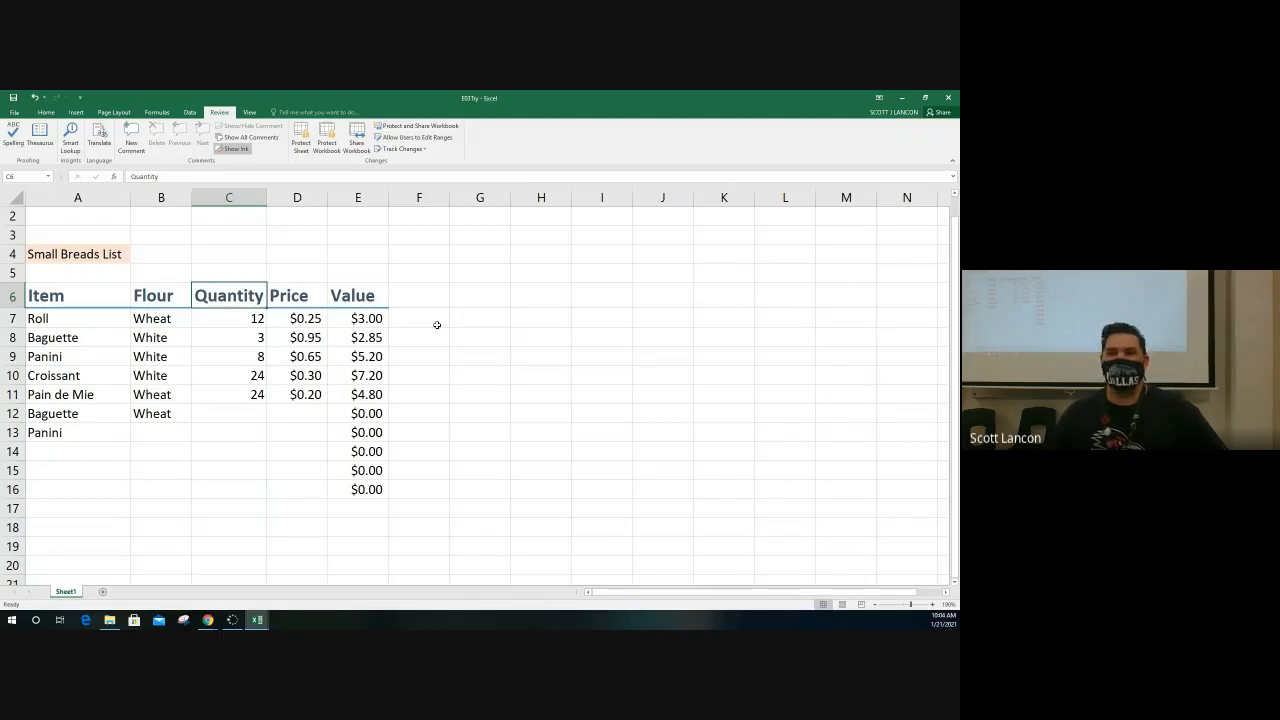
Close the E03Try workbook and the Client Survey workbook, discarding unsaved changes.
click(924, 96)
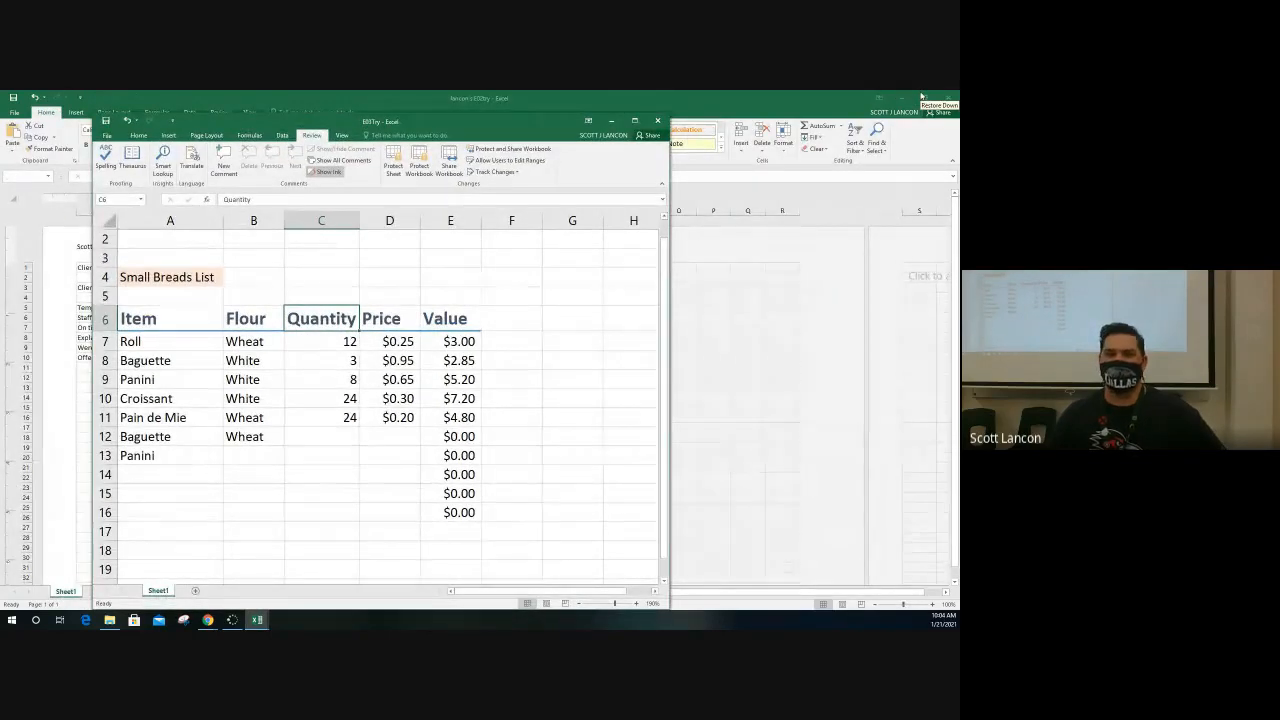
click(657, 120)
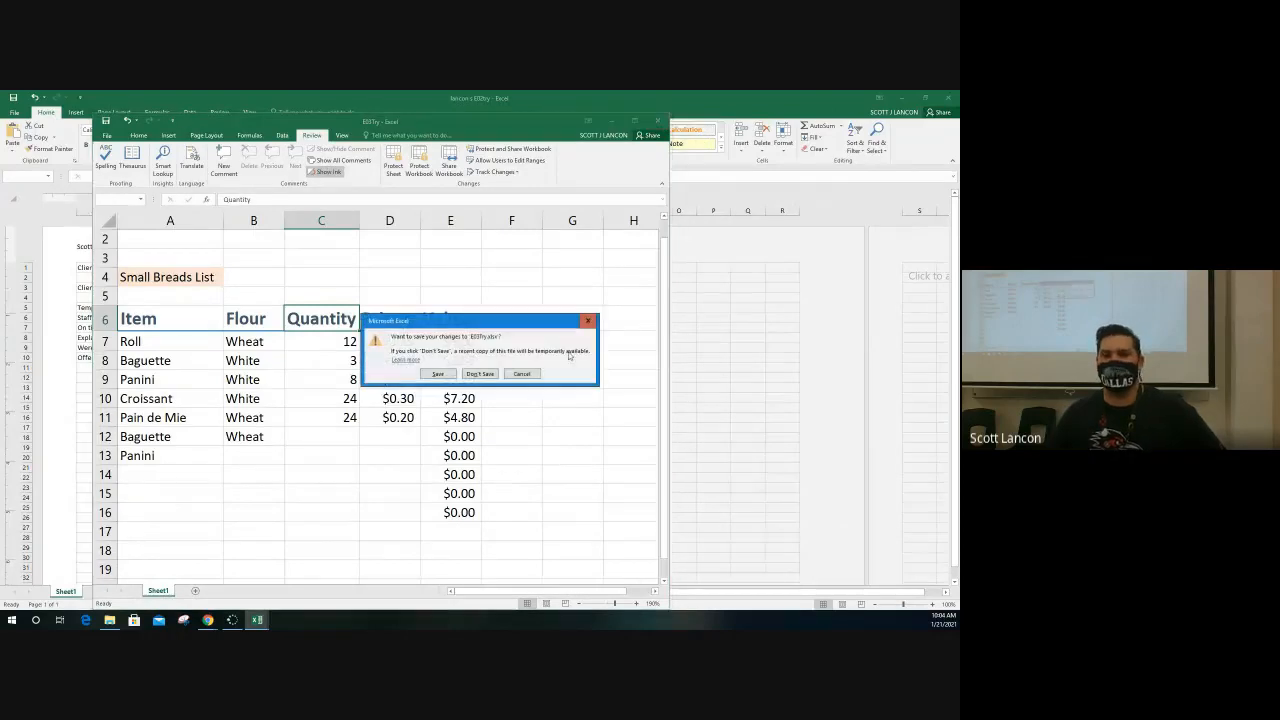
click(484, 375)
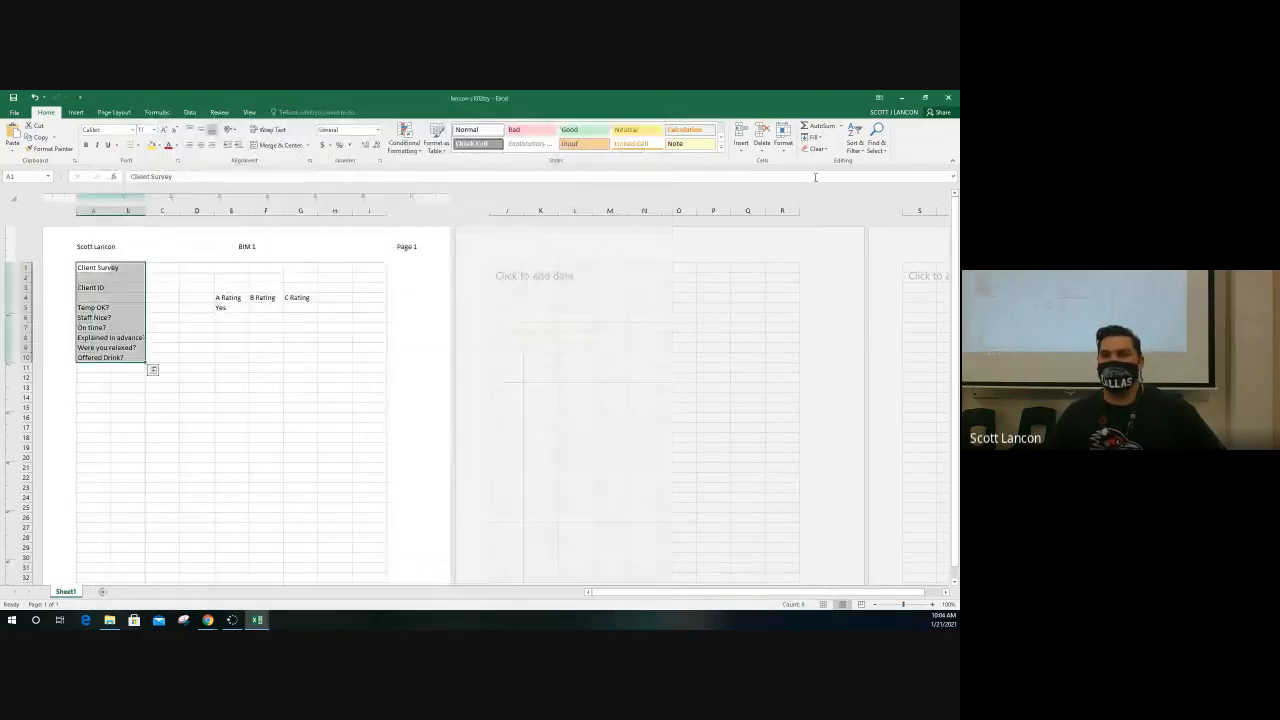
click(949, 97)
click(487, 376)
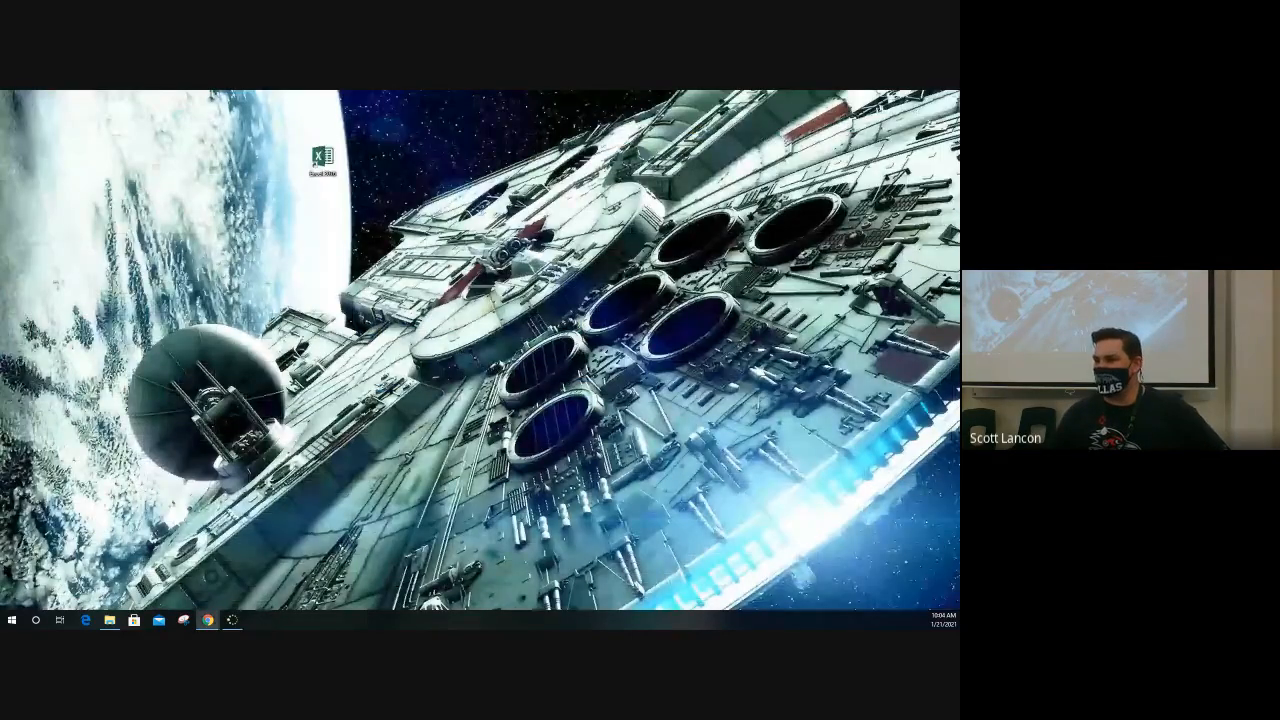